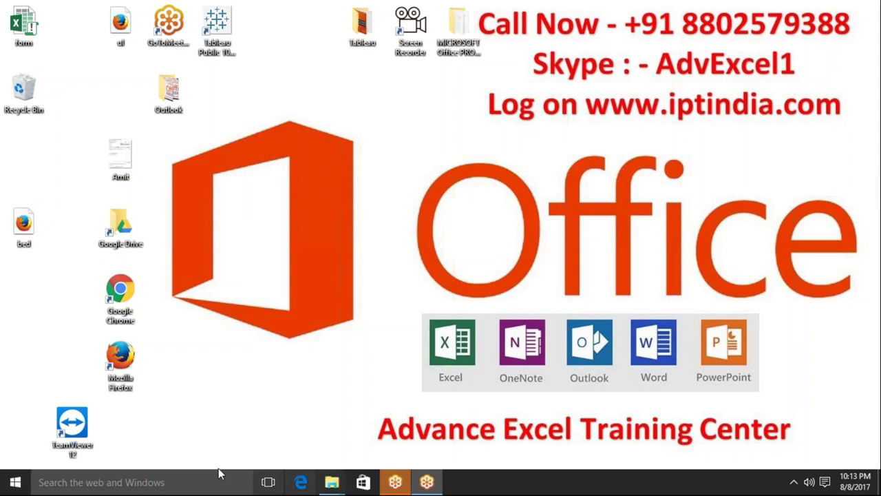
Launch Excel 2016 from Start, dismiss the Book1.xlam warning, and create a maximized blank workbook.
left_click(15, 482)
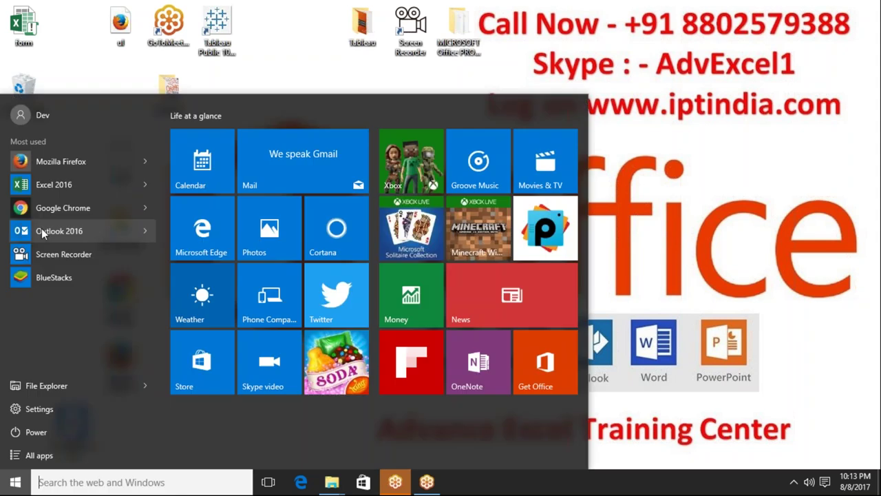
left_click(43, 177)
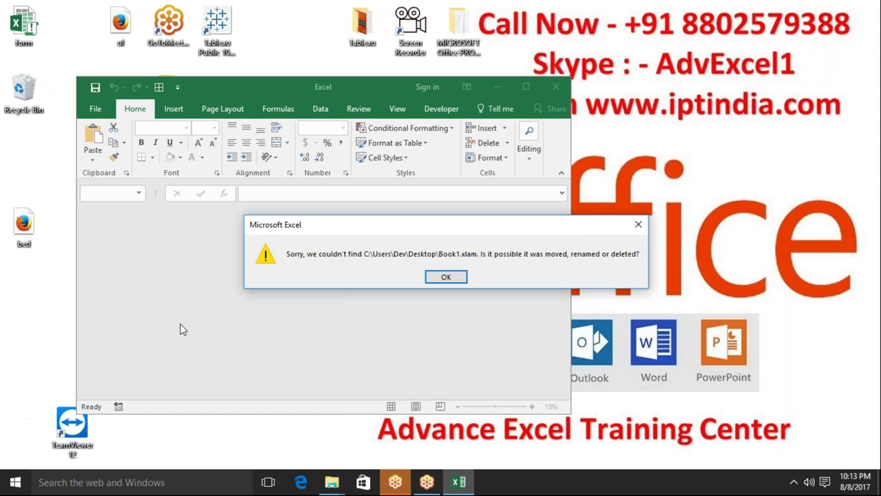
left_click(438, 278)
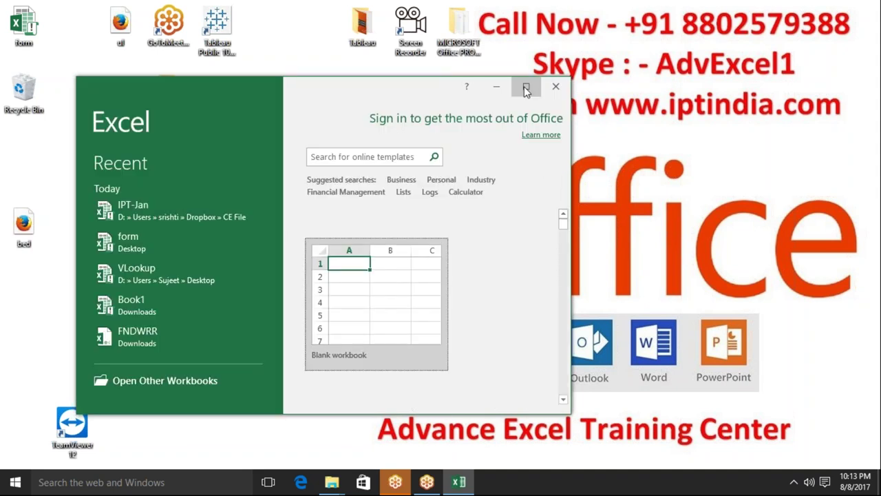
left_click(525, 88)
left_click(379, 181)
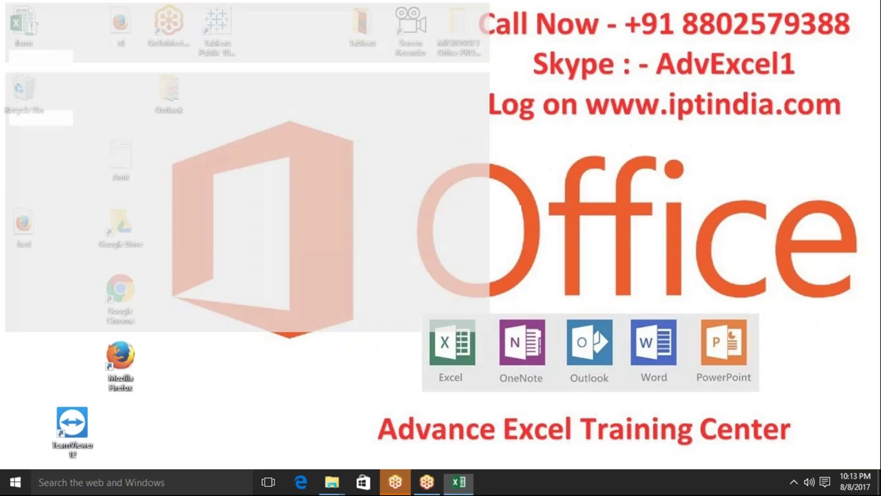
left_click(83, 261)
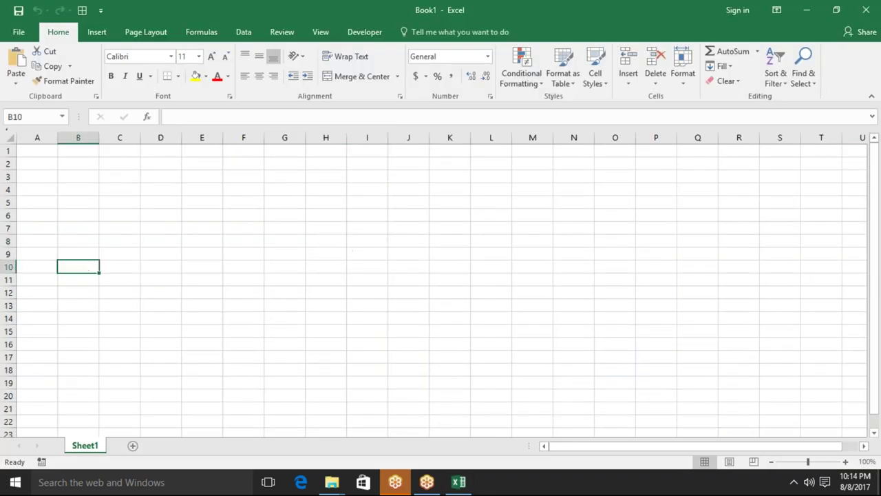
Enter the headings 'From Folder' in B4 and 'To Folder' in F4.
left_click(348, 56)
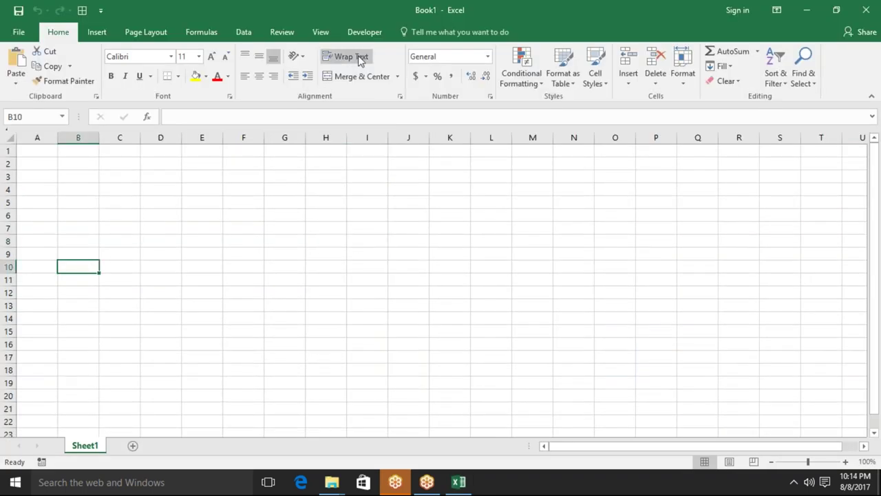
left_click(77, 204)
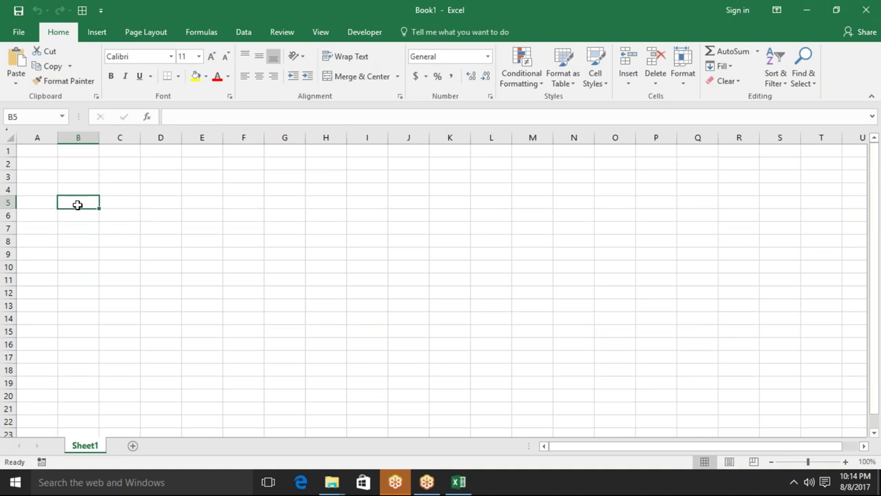
key("Right")
key("Left")
key("Up")
type("From")
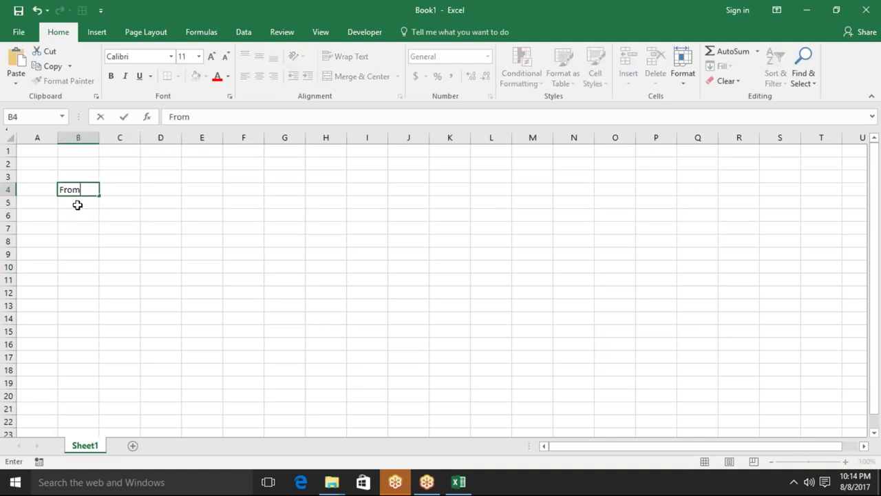
type(" Pat")
key("BackSpace")
key("BackSpace")
key("BackSpace")
type("Folder")
key("ctrl+Return")
key("Right")
key("Right")
key("Right")
key("Right")
type("To Fold")
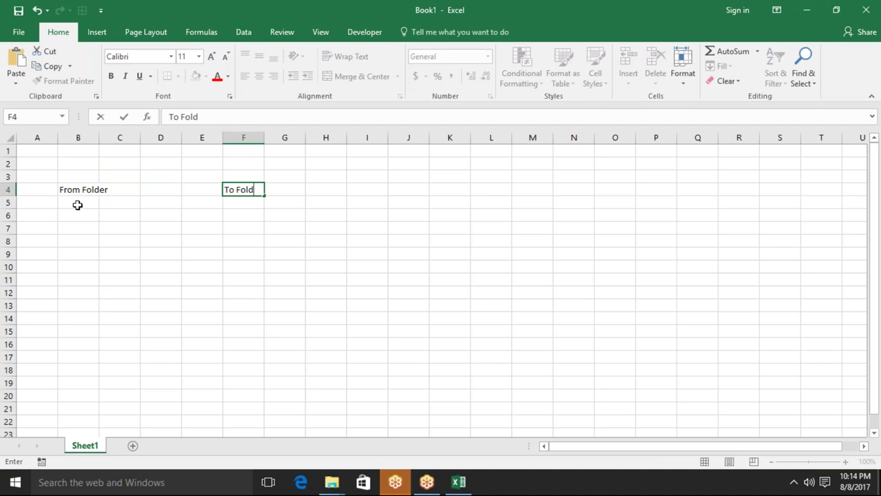
key("BackSpace")
type("der")
left_click(77, 204)
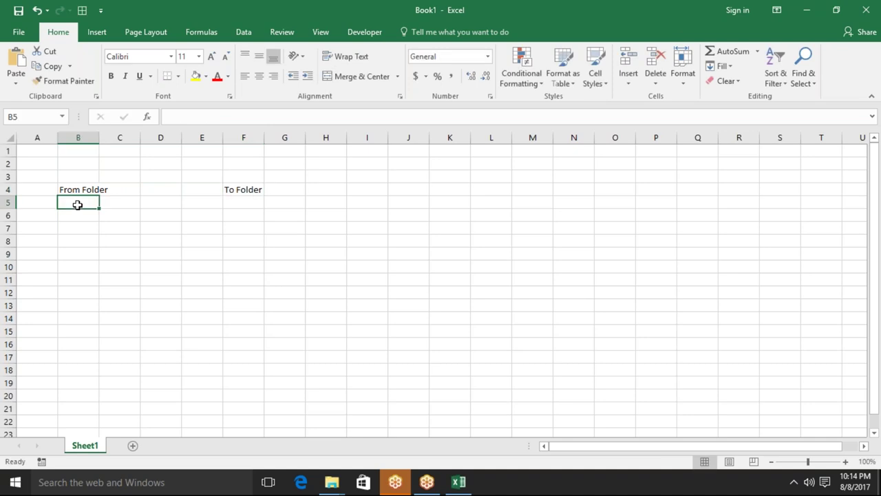
Autofit columns B and F to their headings and widen column F slightly.
double_click(100, 138)
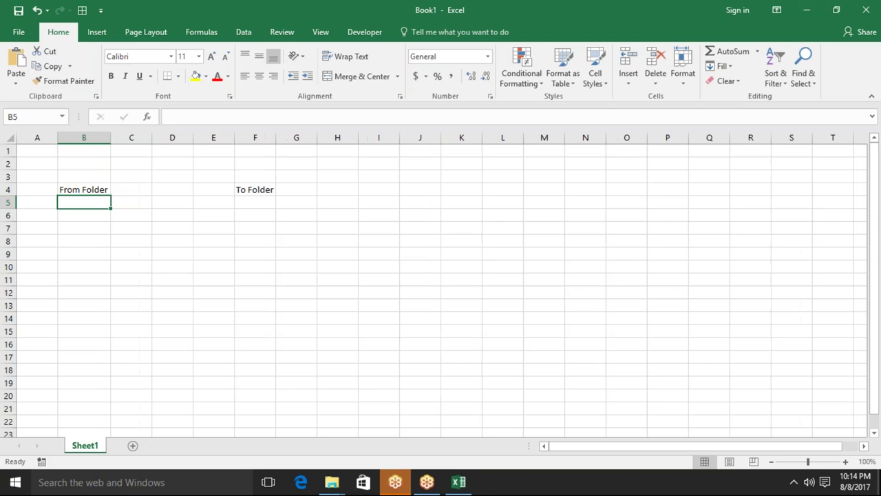
double_click(277, 141)
left_click_drag(277, 141, 281, 144)
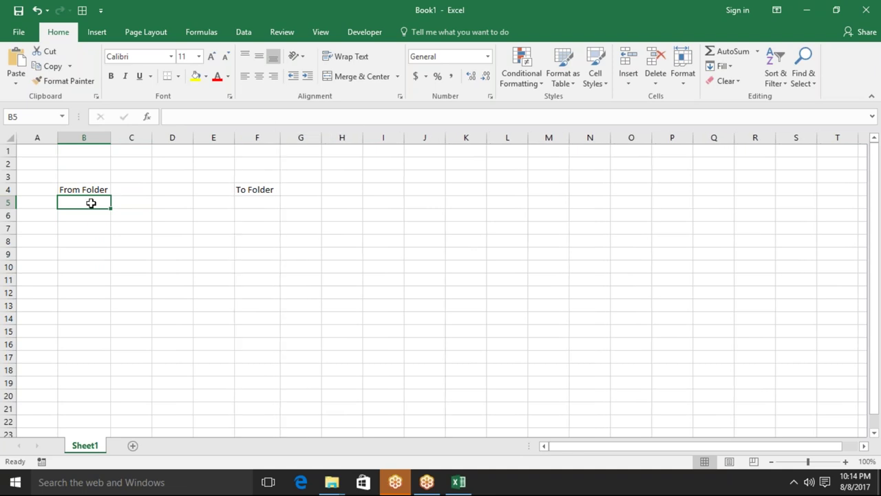
left_click_drag(91, 203, 72, 405)
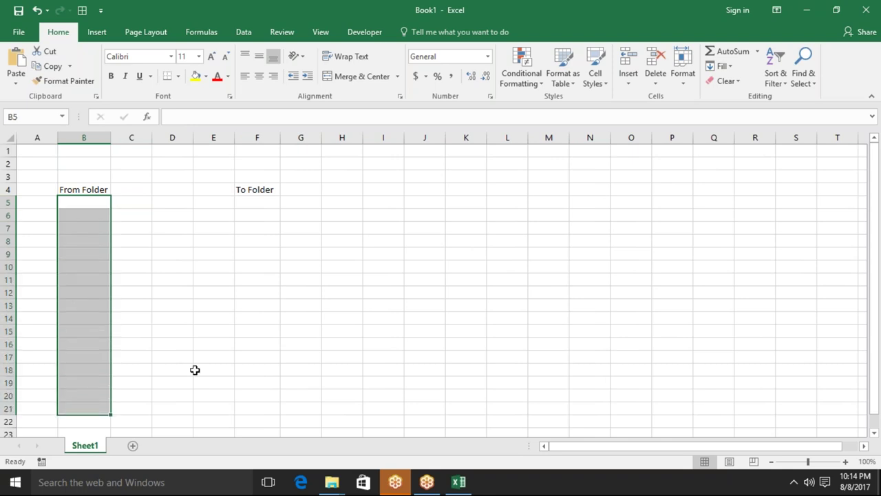
left_click(173, 254)
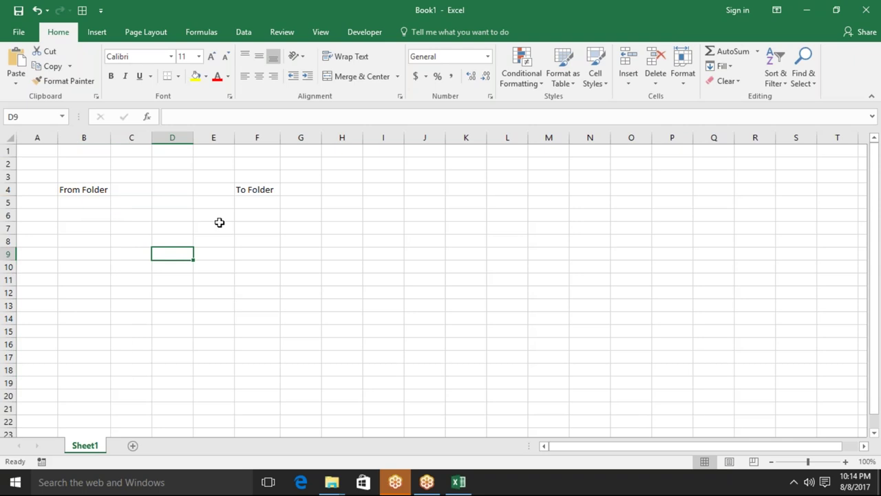
left_click(255, 203)
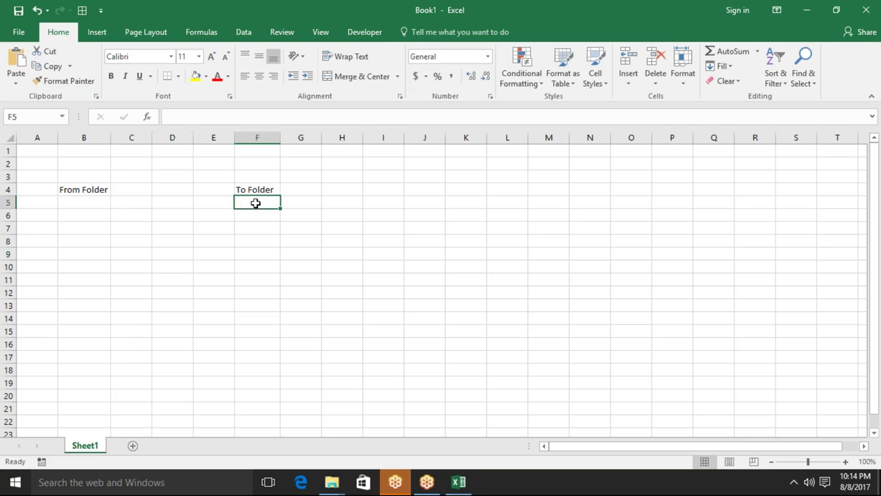
left_click(200, 232)
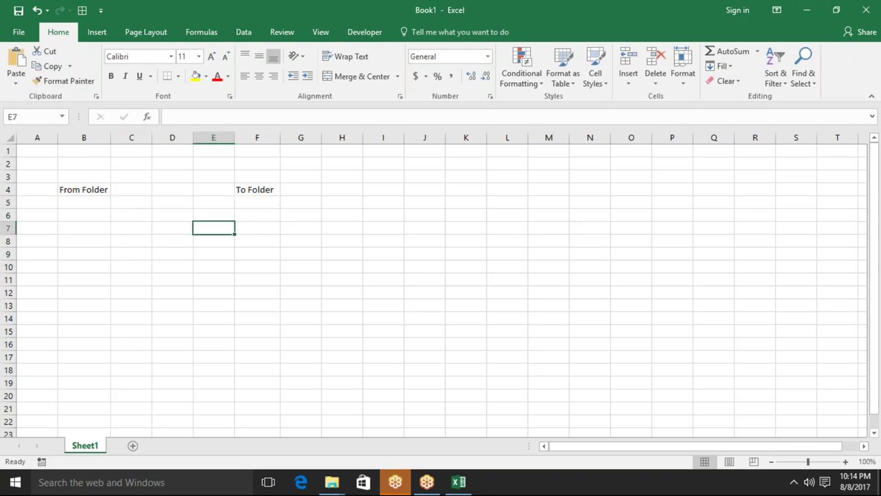
left_click(257, 203)
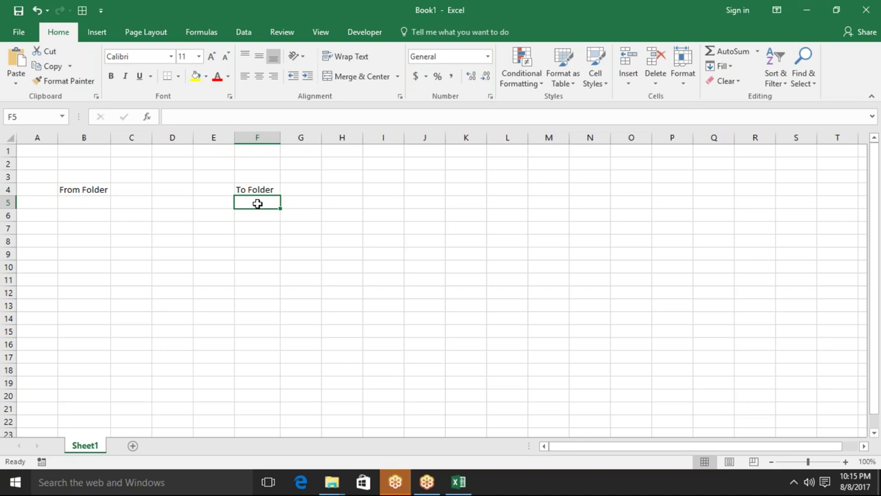
left_click(89, 211)
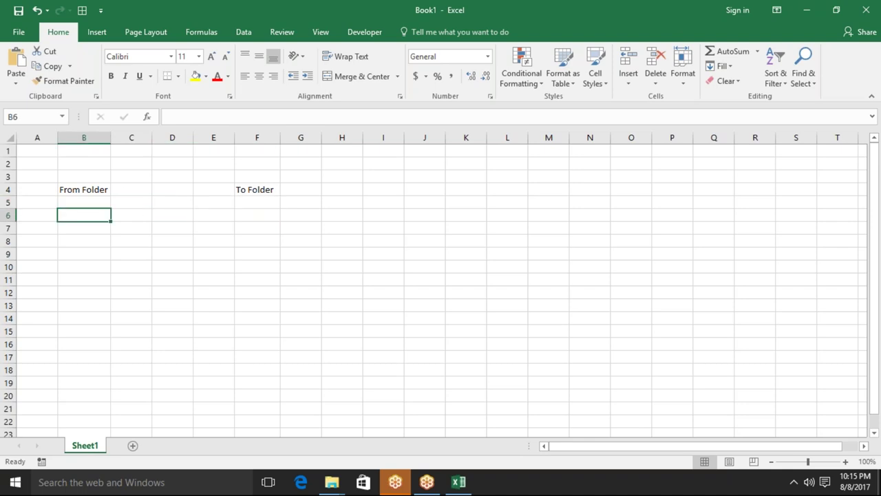
left_click(98, 201)
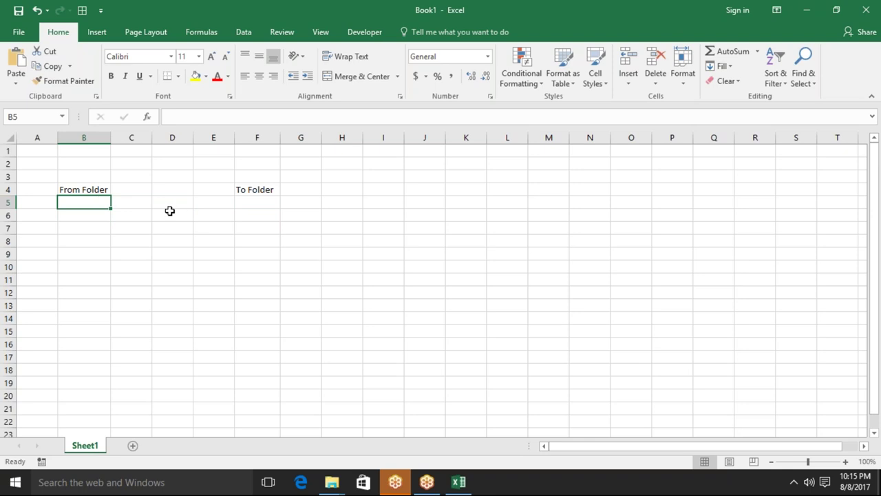
Open the Visual Basic editor from the Developer tab and insert a new module.
left_click(365, 32)
left_click(15, 72)
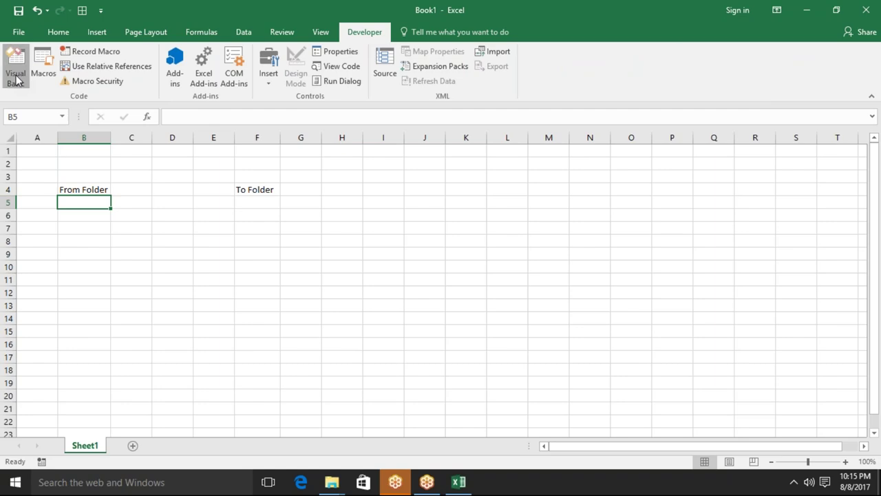
left_click(94, 27)
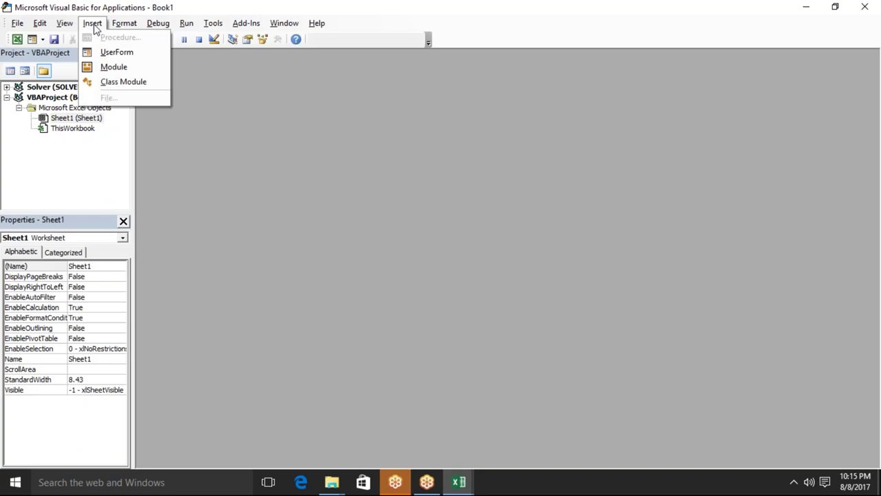
left_click(114, 67)
Type the empty Sub select_File() procedure, leaving blank lines inside for code.
type("sub r")
key("BackSpace")
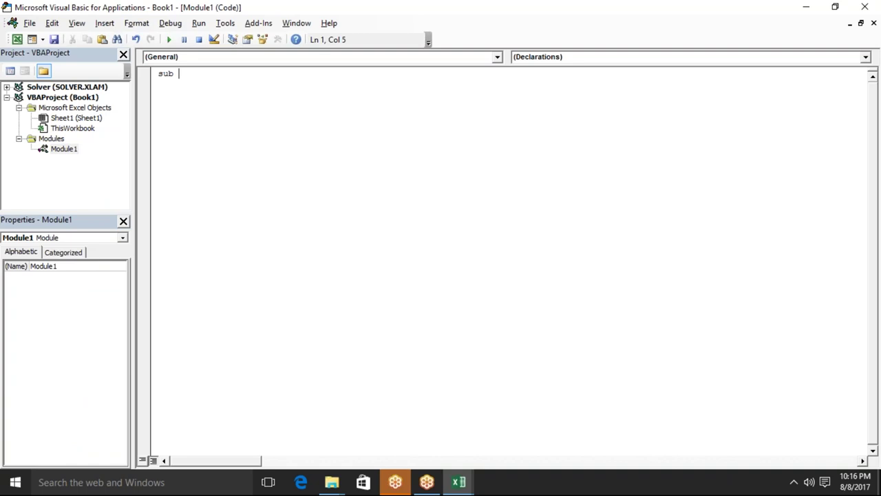
type("select")
key("BackSpace")
type("_File()")
key("Return")
key("Return")
key("Return")
key("Return")
key("Return")
key("Up")
key("Up")
key("Return")
key("Up")
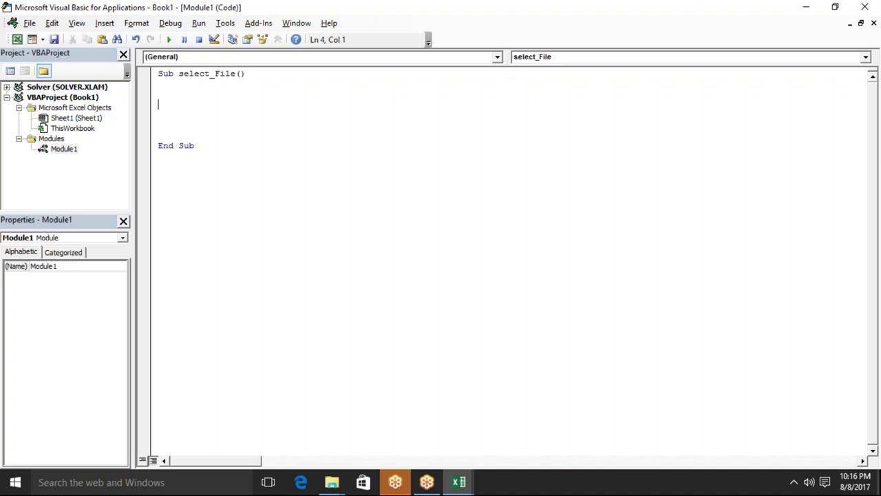
Start the macro's first line as fn=Application.GetOpenFilename( using the IntelliSense suggestion.
type("fn")
type("=")
type("application")
type(".")
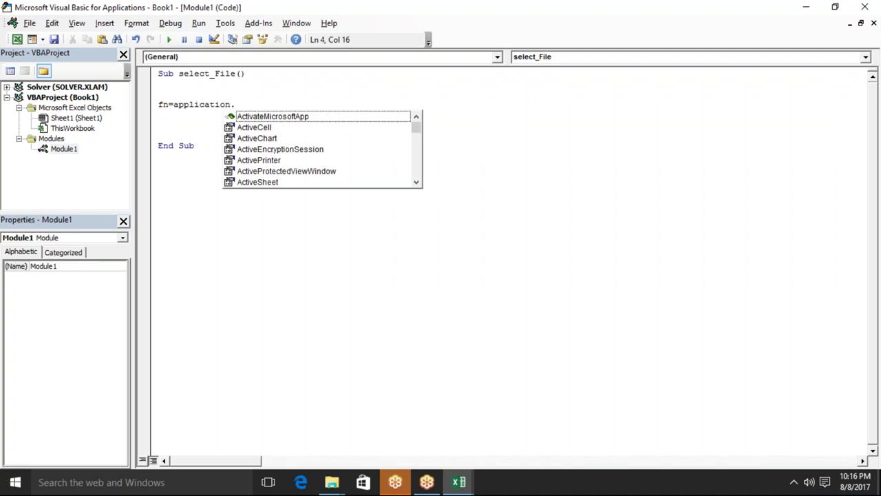
type("get")
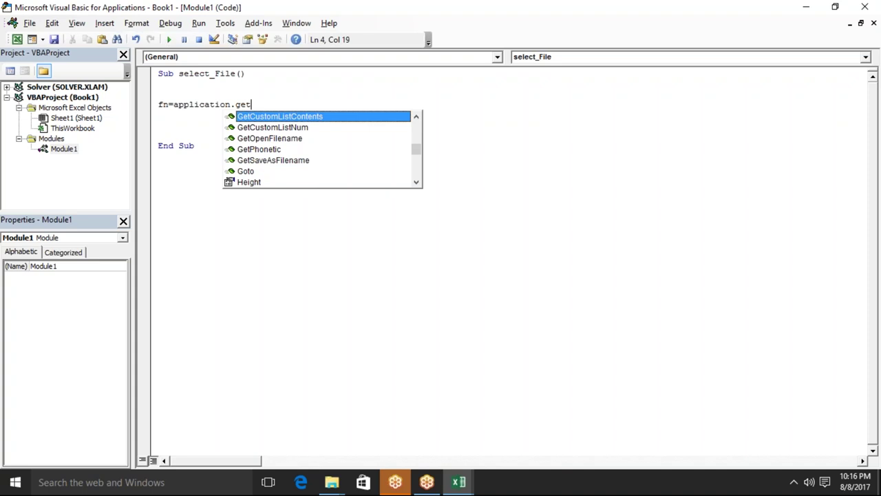
type("op")
key("Tab")
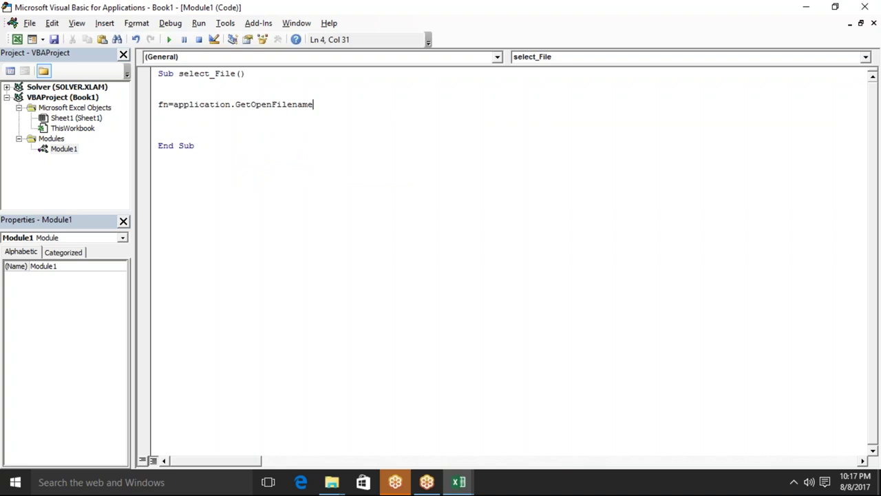
type("(")
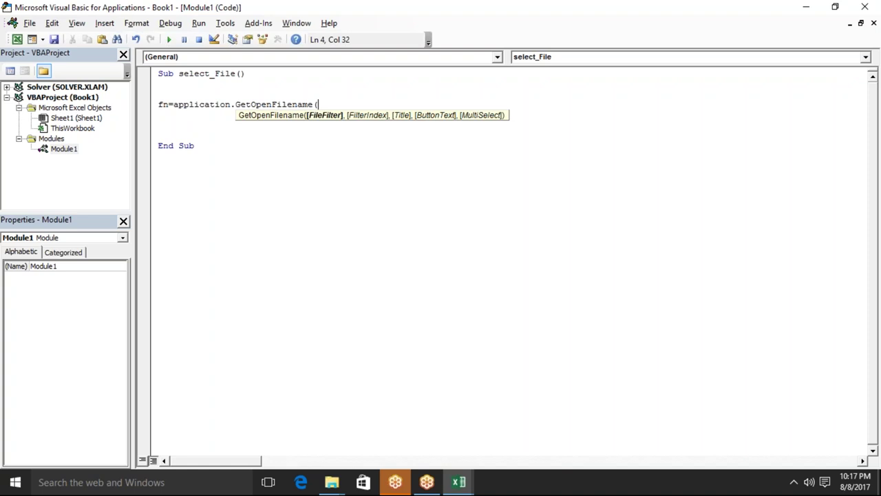
Complete GetOpenFilename with filter "Excel Files (*.xls),*.xlsx", filter index 1 and title "Select File".
type("\"")
type("Excel ")
type("Files")
type(" (")
type("*")
type(".")
type("xls")
type(")")
type(",*.xlsx\"")
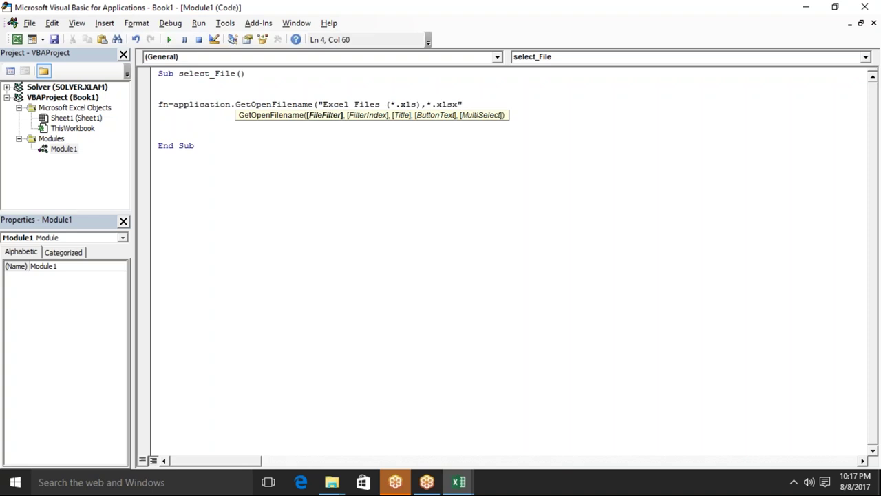
type(",")
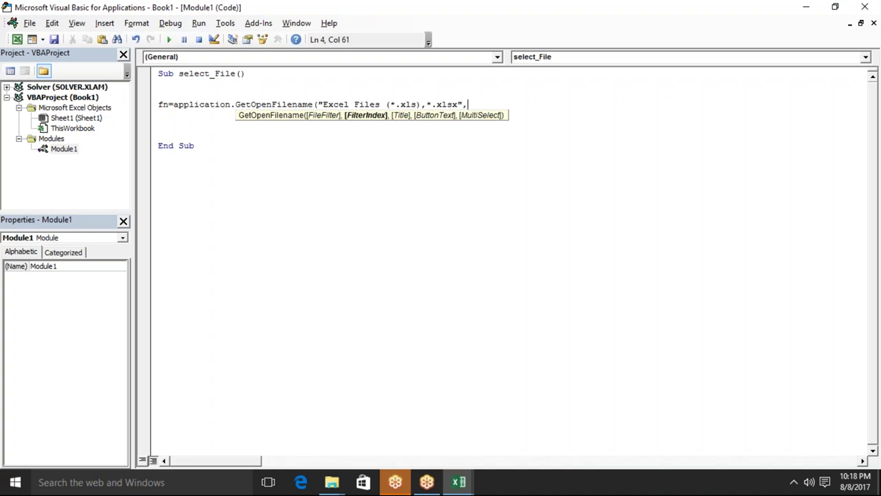
key("Down")
key("Return")
type("1")
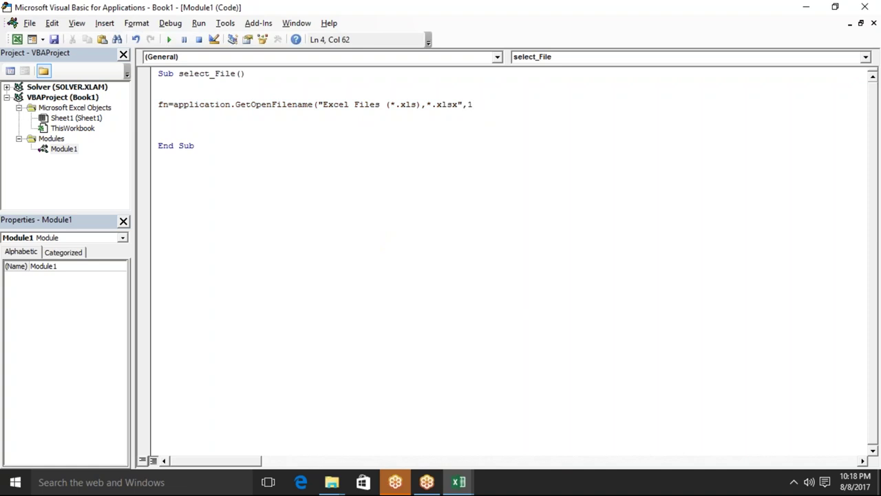
type(",")
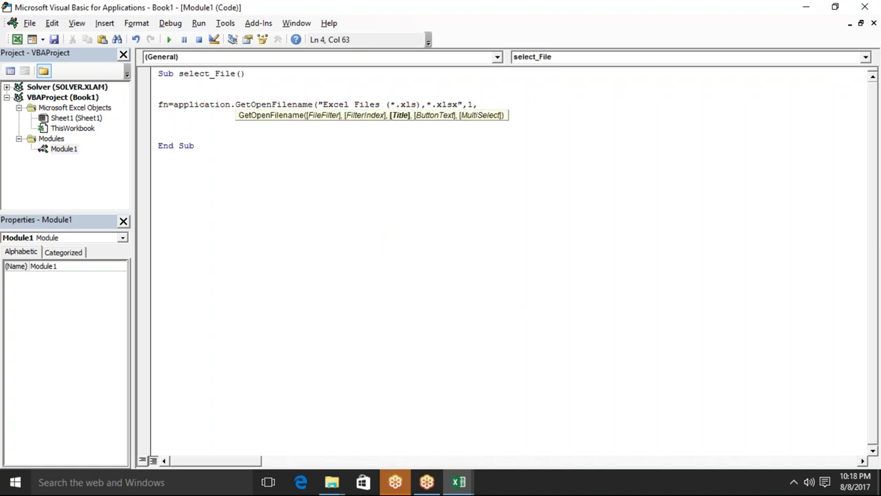
type("\"Sele")
key("BackSpace")
key("BackSpace")
type("lect")
type(" Fi")
type("le")
type("\"")
type(")")
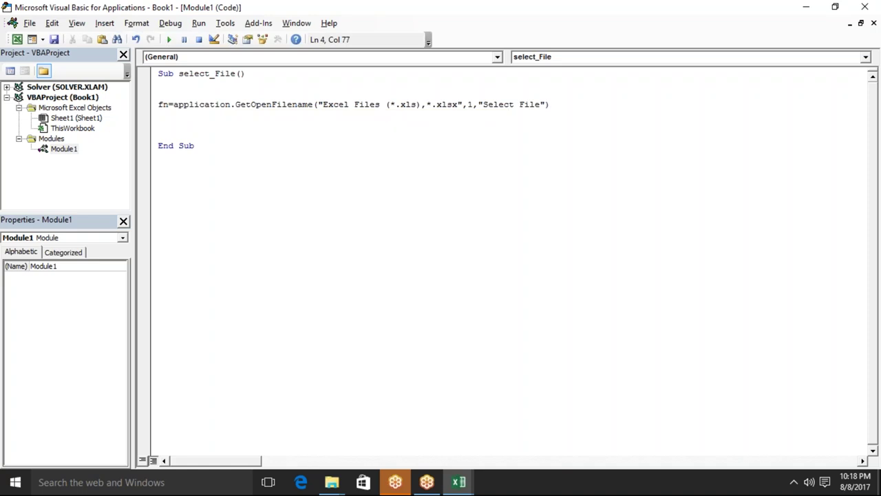
key("Return")
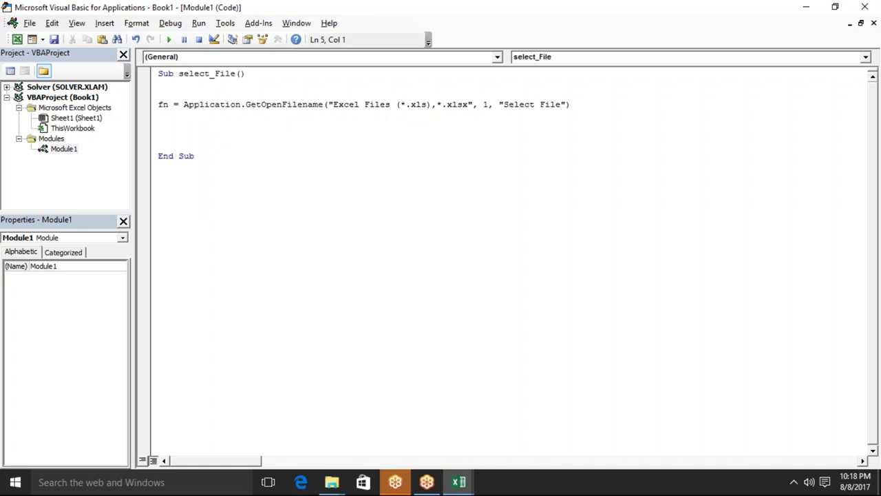
Back in Excel, draw an ActiveX command button over cell C4.
key("alt+F11")
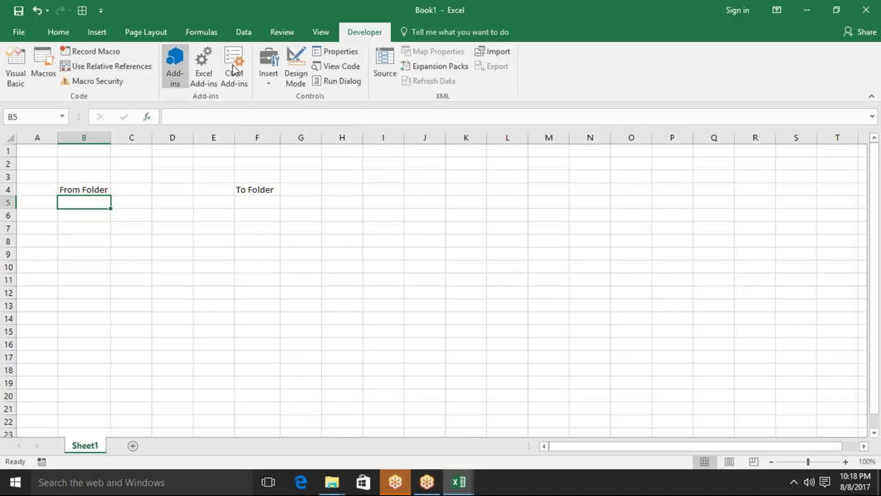
left_click(265, 77)
left_click(262, 149)
left_click_drag(117, 184, 173, 202)
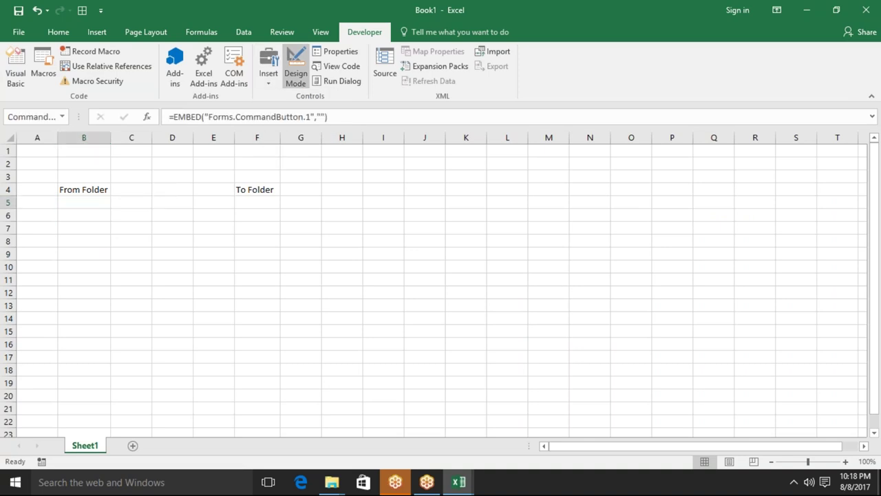
Replace the ActiveX button with a form-control button in C4 assigned to select_File.
left_click_drag(150, 200, 147, 205)
key("Delete")
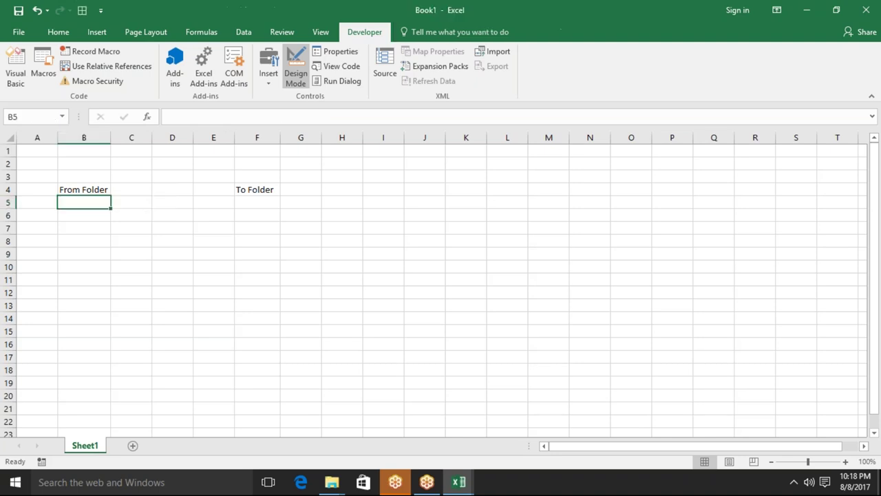
left_click(272, 81)
left_click(276, 111)
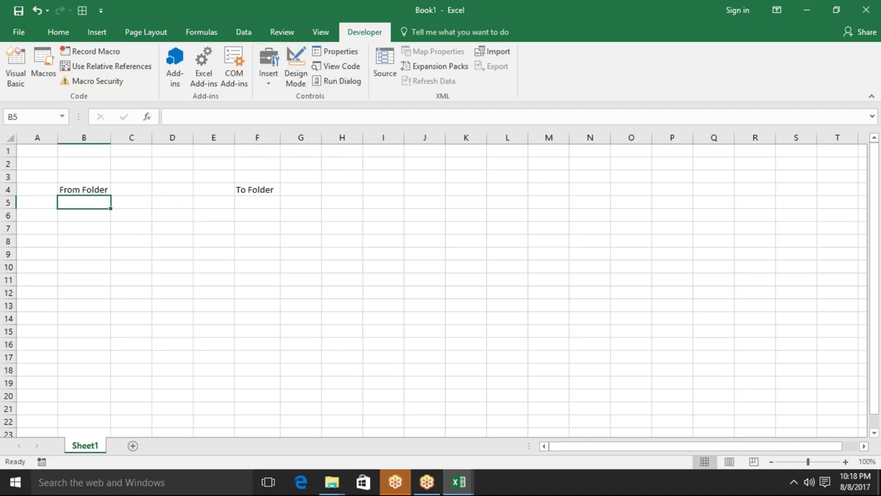
left_click(113, 179)
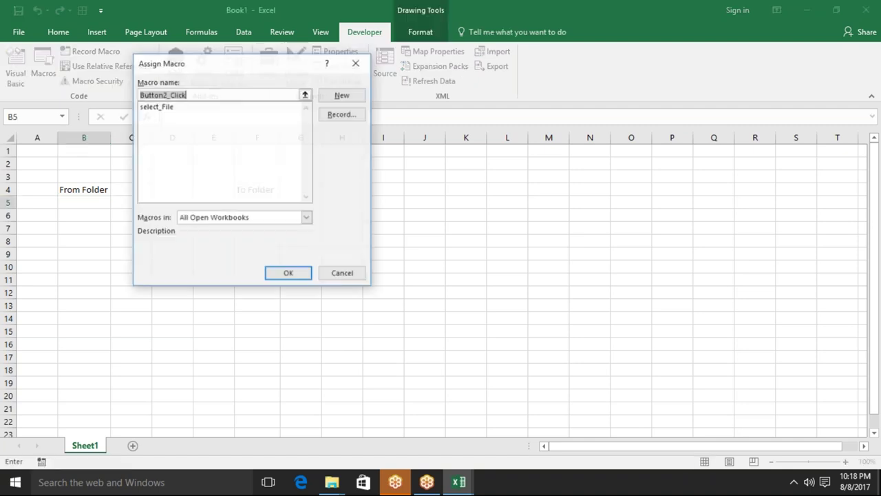
left_click(167, 107)
left_click(288, 274)
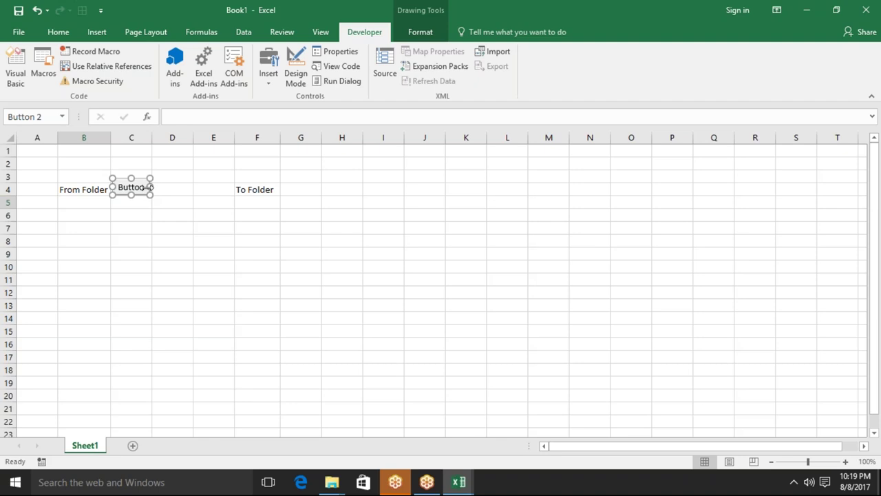
Widen the button and change its caption from Button 2 to 'Select'.
left_click_drag(149, 187, 158, 186)
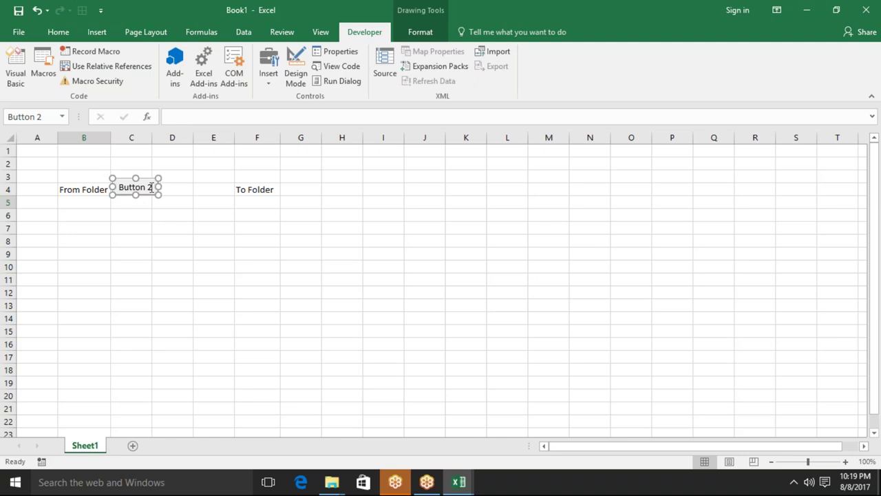
left_click(151, 187)
key("ctrl+a")
key("BackSpace")
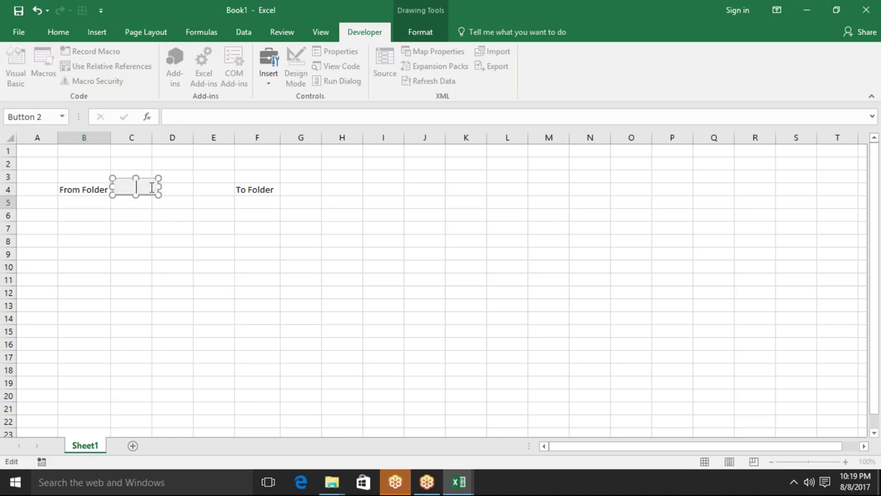
type("Select")
left_click(142, 219)
Begin a new macro code line with range(" in the VBA editor.
key("alt+F11")
key("Return")
type("range(\"")
key("alt+F11")
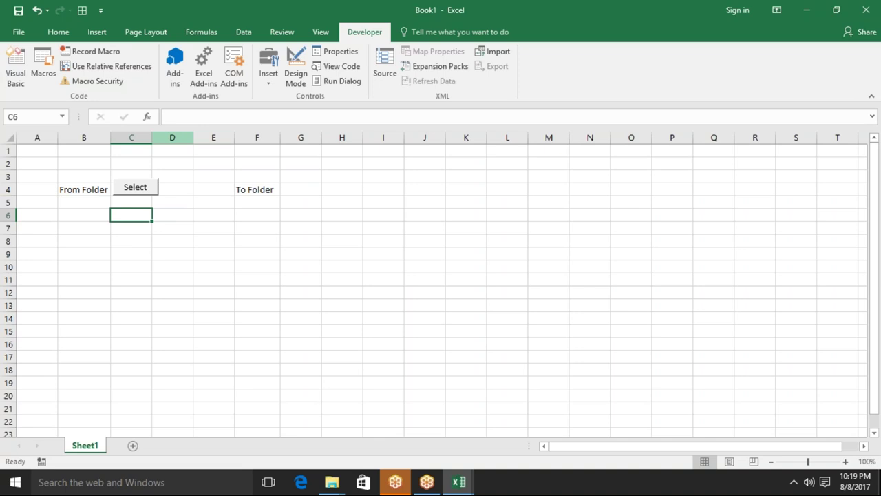
Complete the line Range("B65000").End(xlUp).Offset(1,0).Value = fn in select_File.
key("alt+Tab")
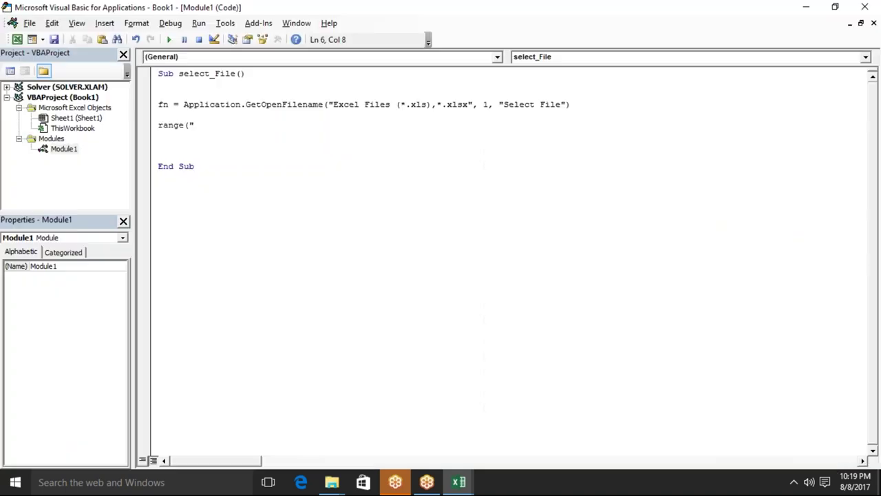
type("B65000\").end")
key("Tab")
type("(xlUp)")
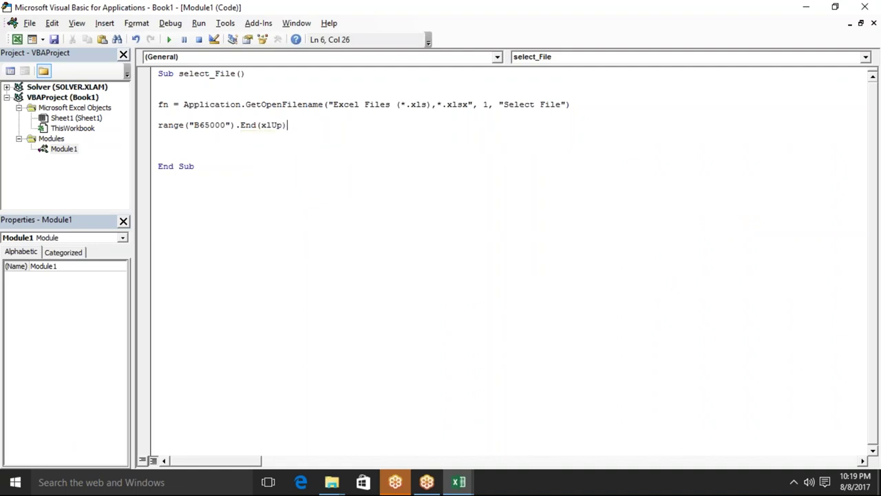
type(".")
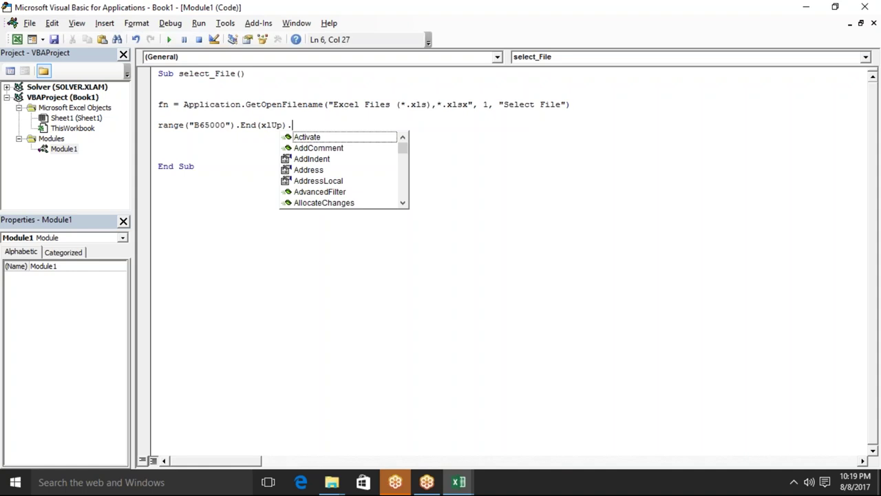
type("off")
key("Tab")
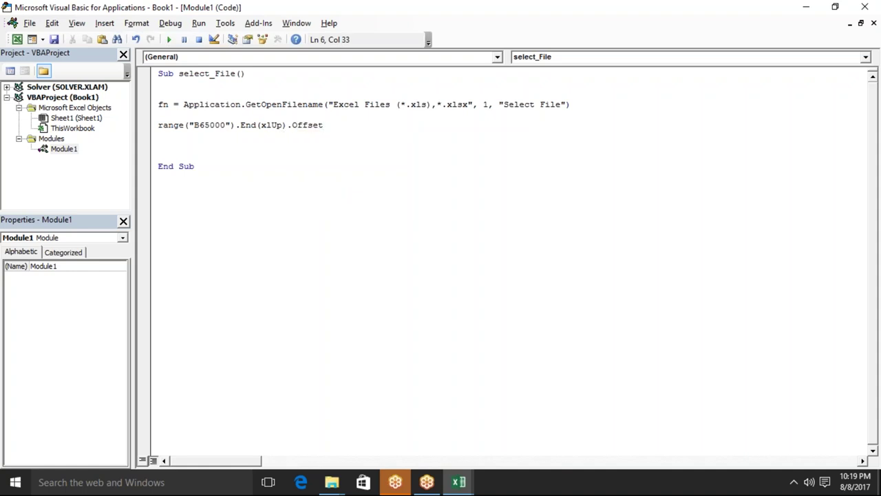
type("(1,0).v")
key("Tab")
type("=fn")
key("Return")
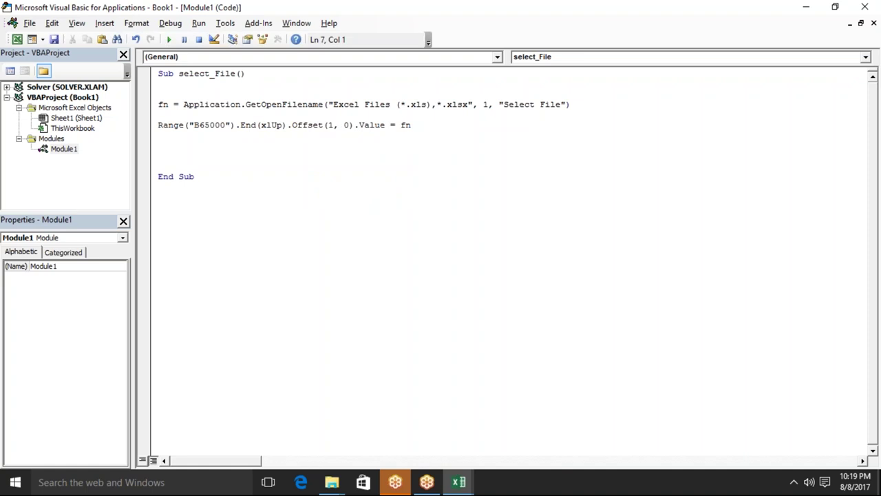
key("alt+F11")
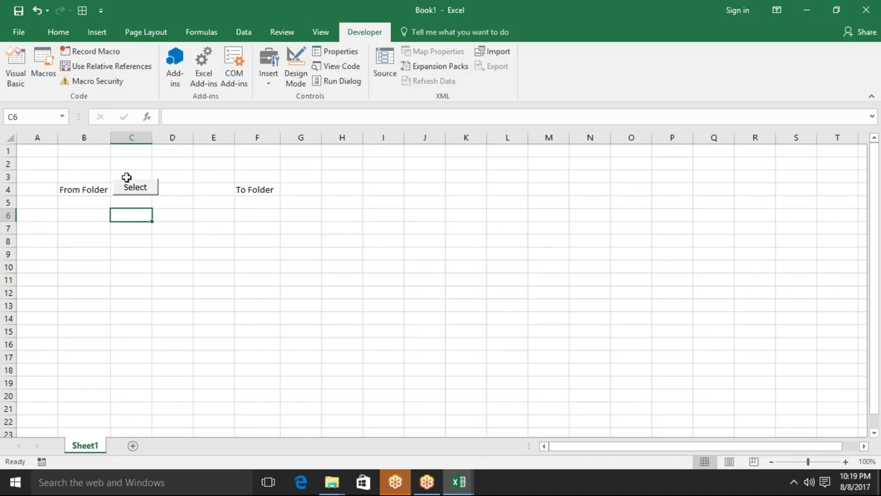
Test the Select button, browse to Desktop, check the file-type list, then cancel the picker.
left_click(132, 195)
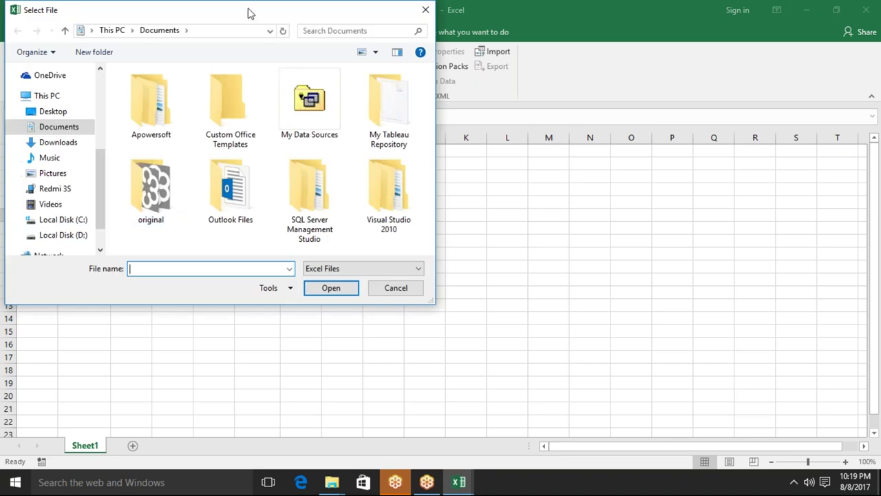
left_click_drag(248, 17, 397, 53)
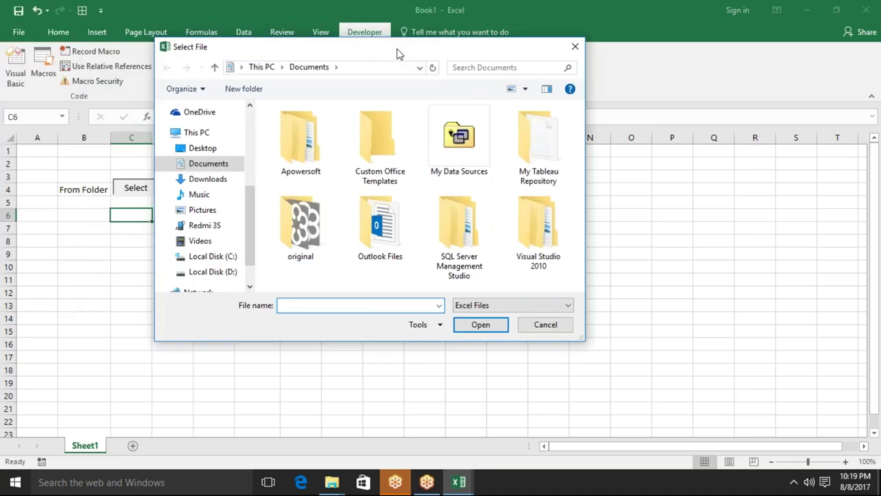
left_click(213, 149)
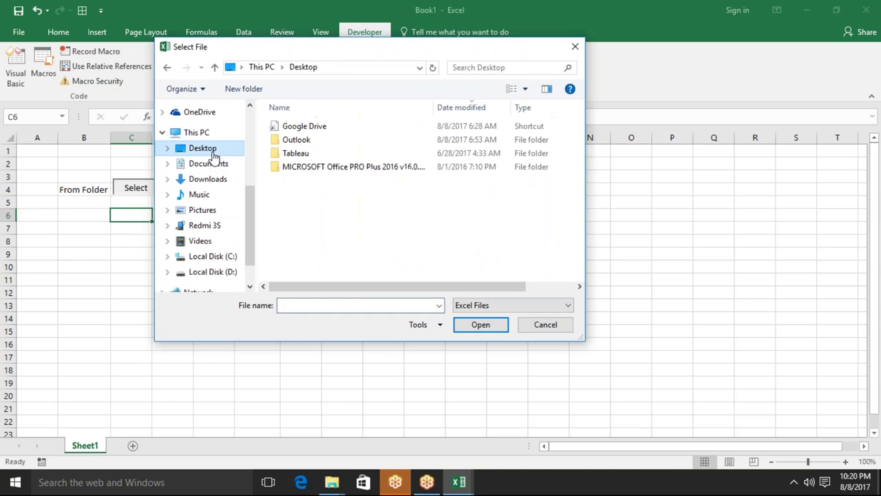
left_click(491, 307)
left_click(491, 307)
left_click(491, 307)
left_click(491, 307)
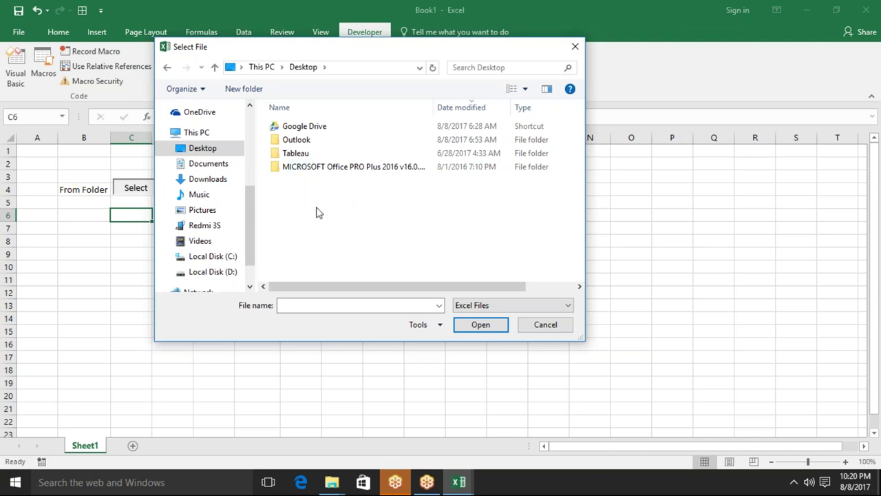
key("Escape")
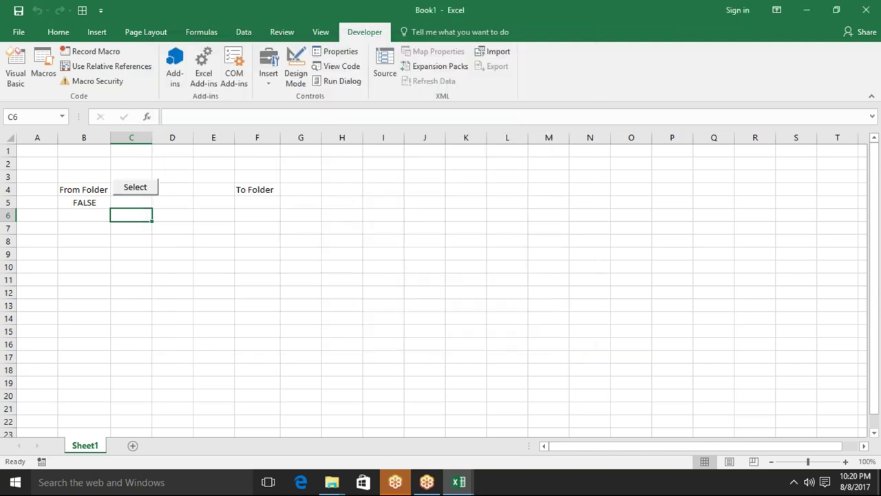
key("alt+F11")
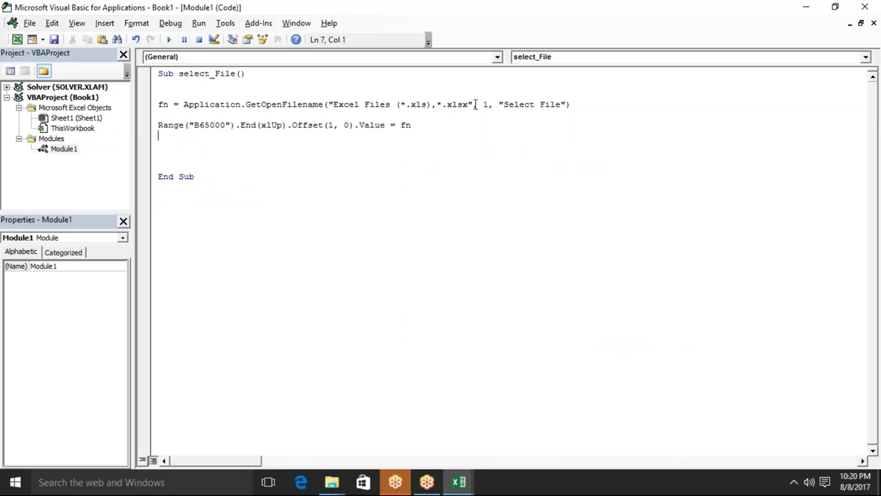
Replace xls and xlsx in the filter label and pattern with the *.xls* wildcard.
left_click(469, 105)
left_click(424, 105)
type("m")
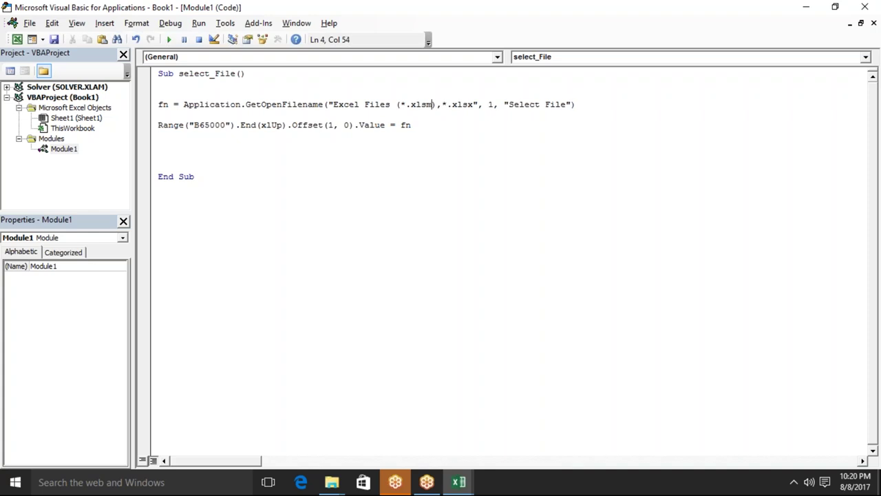
left_click(473, 104)
key("BackSpace")
type("m")
key("BackSpace")
type("*")
left_click(433, 107)
key("BackSpace")
type("*)")
left_click(441, 144)
key("alt+F11")
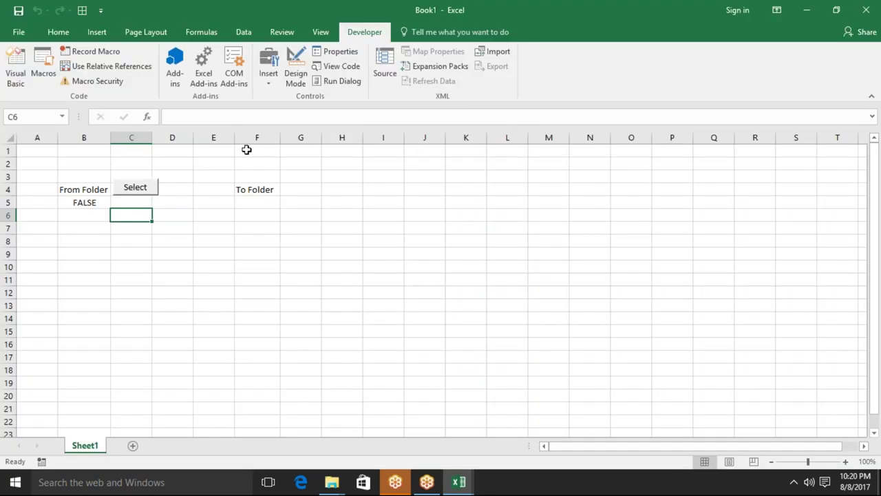
Run the Select button and open the form workbook so its path appears under From Folder.
left_click(154, 191)
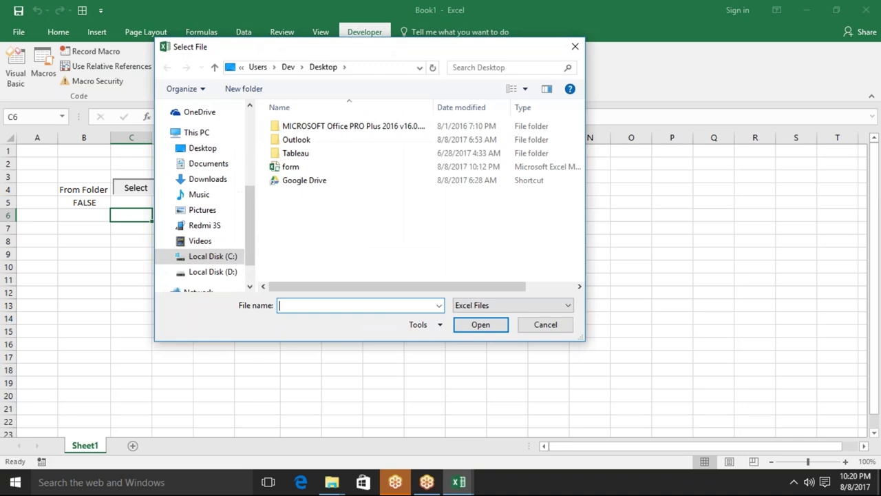
left_click(280, 170)
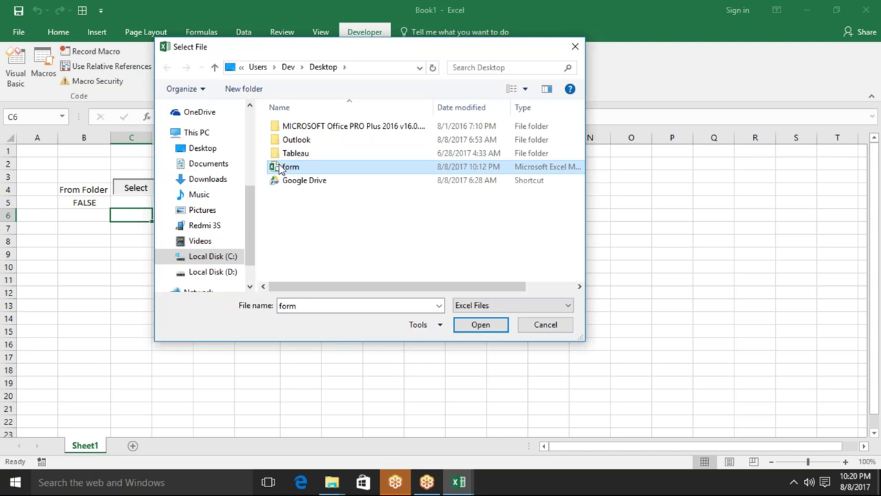
left_click(480, 310)
left_click(481, 314)
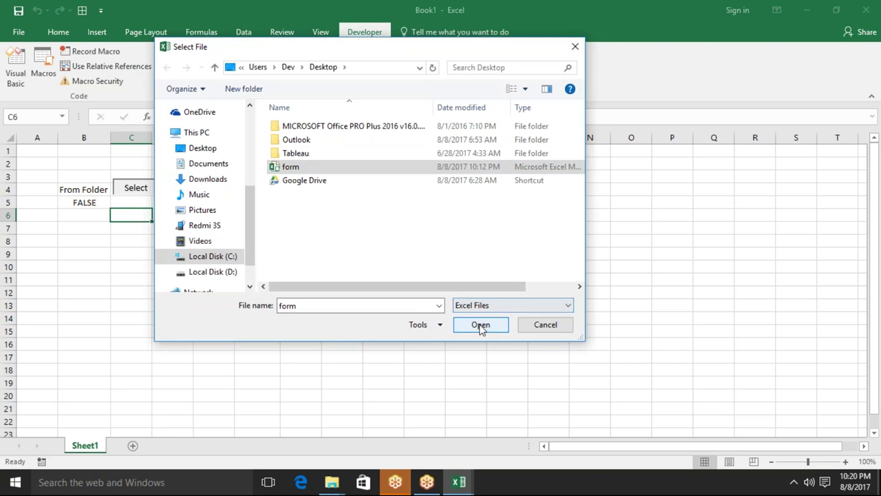
left_click(481, 325)
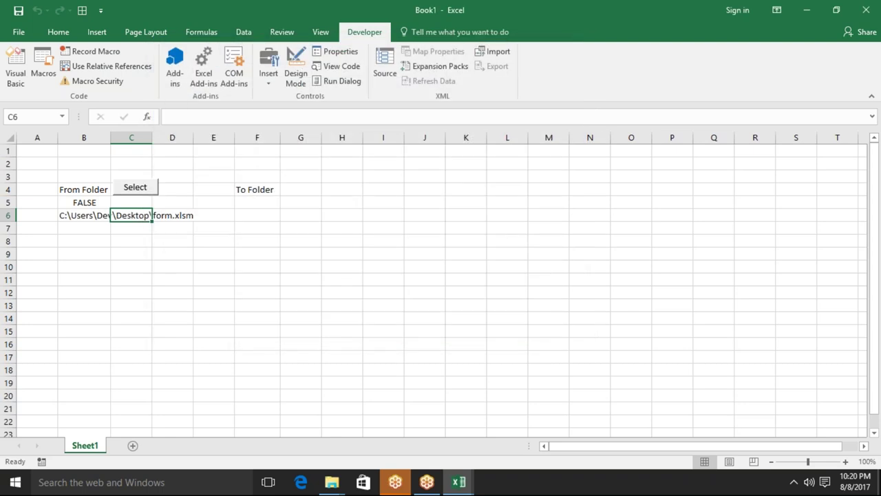
Clear cells B5:B6 and return to the VBA code editor.
left_click(90, 201)
left_click_drag(91, 202, 92, 210)
key("Delete")
key("alt+F11")
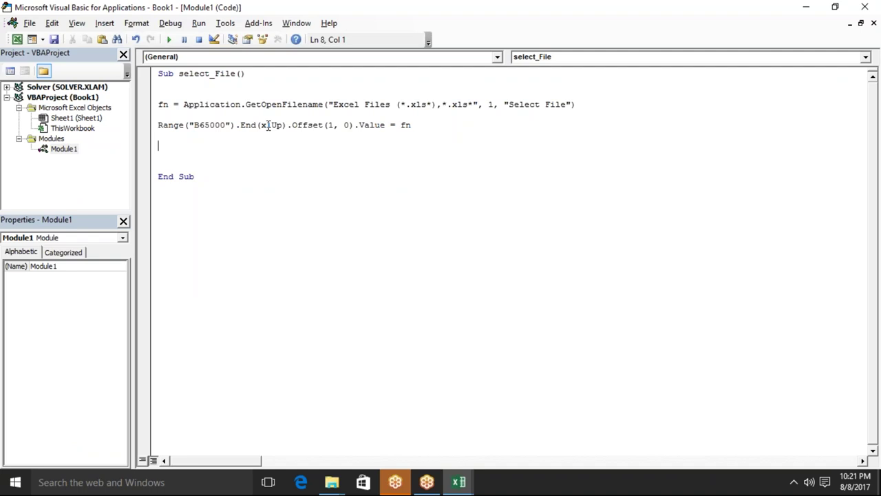
At the top of select_File, type fl="Excel 2003 (*.xls),*.xls," and fix the typos.
left_click(192, 91)
key("Return")
key("Return")
key("Return")
key("Up")
key("Up")
key("Up")
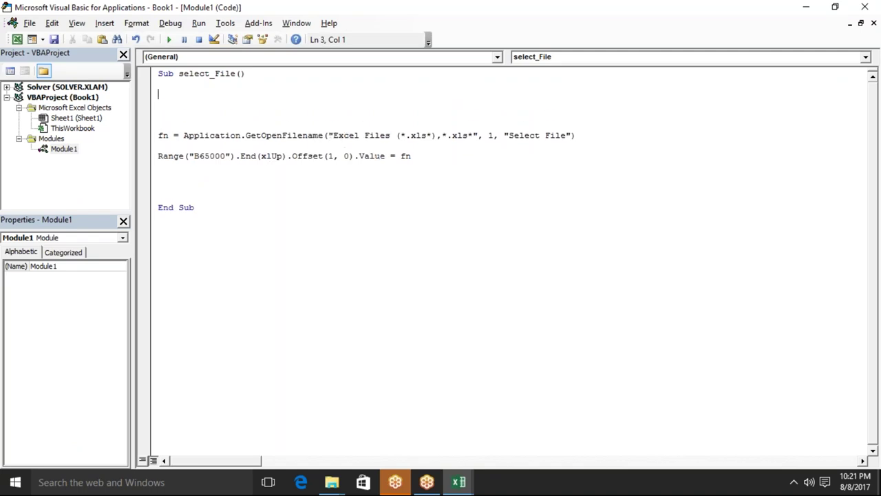
type("f1")
type("=")
type("\"")
type("Excel ")
type("2003")
type(" (")
type("*.")
type("ls")
key("BackSpace")
type("sx")
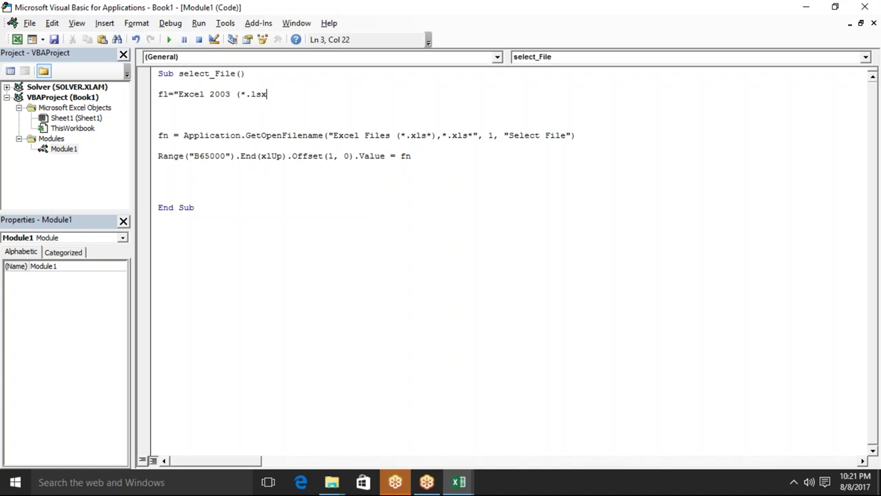
key("BackSpace")
key("BackSpace")
key("BackSpace")
type("xls)")
type(",")
type("*.")
type("X")
key("BackSpace")
type("xls")
type("\"")
key("BackSpace")
type("\"")
key("BackSpace")
type(",")
type("\"")
type(" i")
key("BackSpace")
key("BackSpace")
type("_")
Fix the _ continuation and start an indented new line with "Excel.
key("Return")
key("Return")
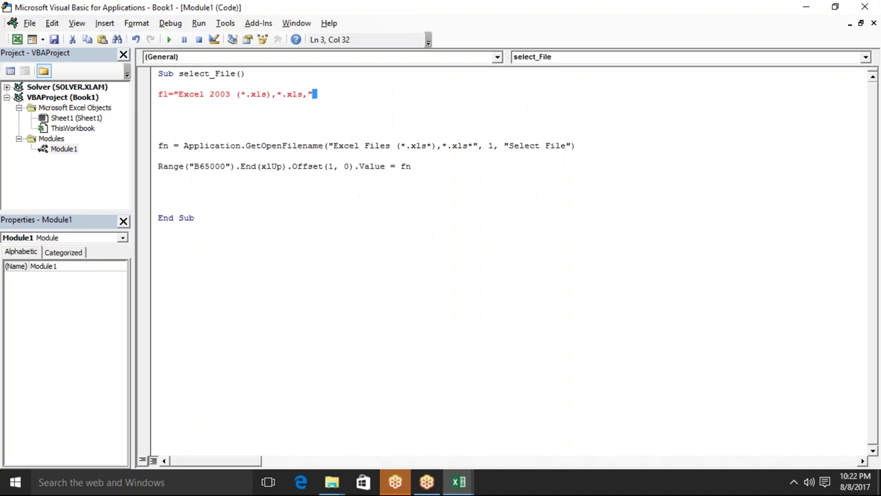
left_click(159, 104)
key("BackSpace")
key("BackSpace")
type("_")
key("Return")
key("Up")
key("Down")
key("Tab")
type("\"")
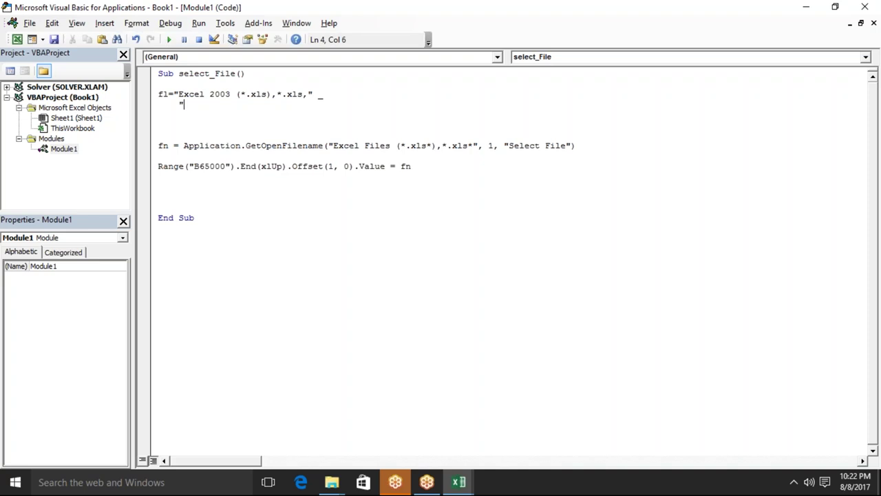
type("Excel")
Complete the Excel 07-16 (*.xlsx) filter entry on the continuation line.
key("BackSpace")
key("BackSpace")
key("BackSpace")
key("BackSpace")
type("cel ")
type("2007 ")
type("-2016")
key("BackSpace")
key("BackSpace")
key("BackSpace")
key("BackSpace")
key("BackSpace")
key("BackSpace")
key("BackSpace")
type("07")
type("1")
type("1")
key("BackSpace")
type("6")
type(" (")
type("*.")
key("BackSpace")
type(".")
type("xls")
type("x")
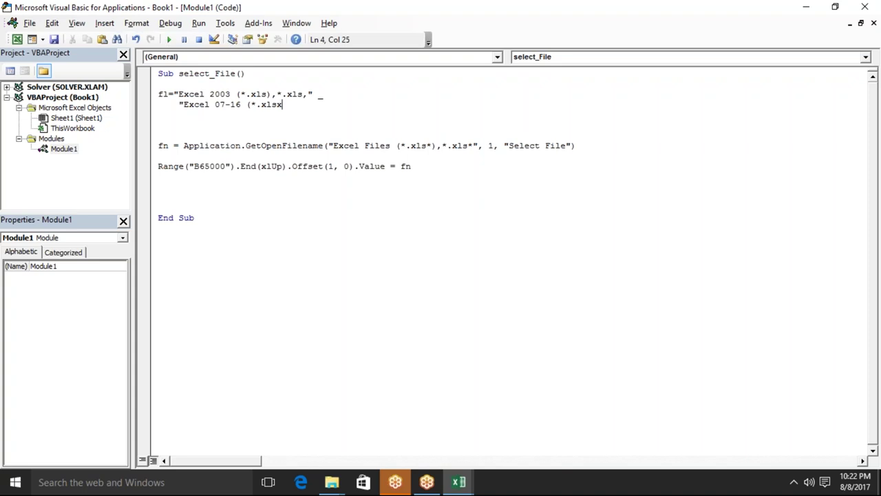
type("*")
key("BackSpace")
type(")")
type(",")
type("\"")
type(".xls")
type("x")
type(",")
type("\"")
Join the Excel 07-16 entry with & and add a Macrso File (*.xlsm) filter line.
left_click(179, 105)
type("&")
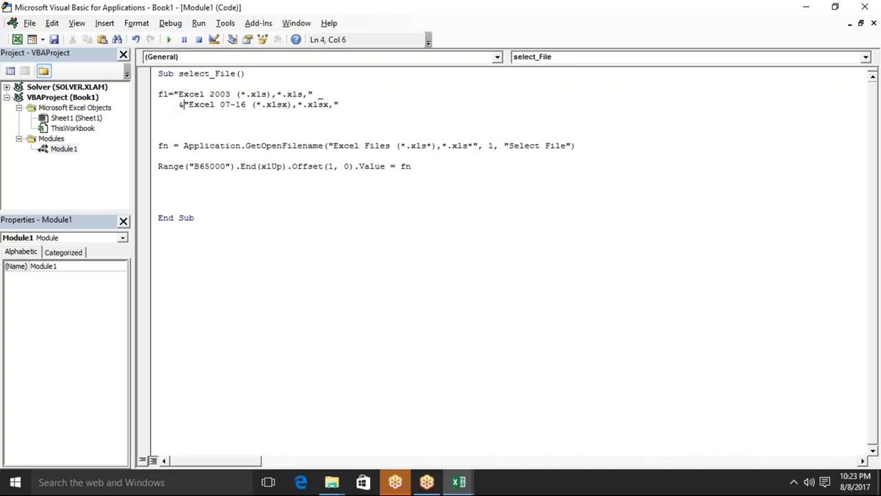
left_click(338, 114)
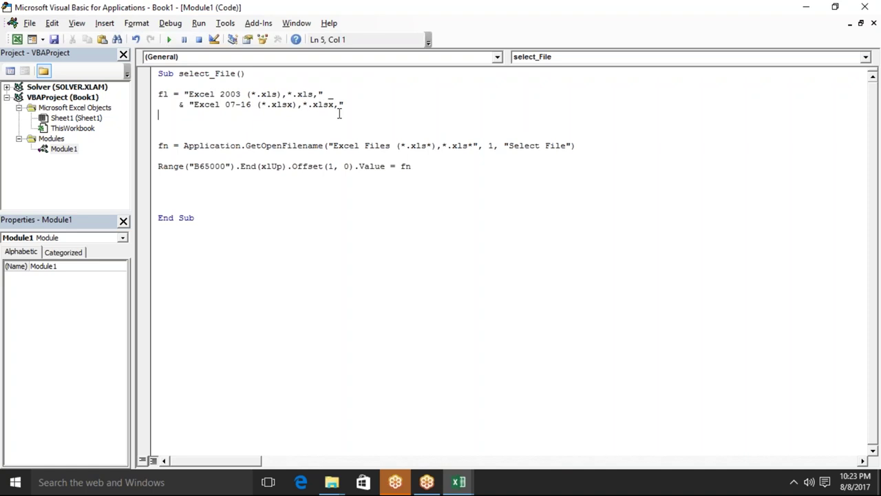
left_click(272, 128)
key("Up")
left_click(356, 104)
key("Return")
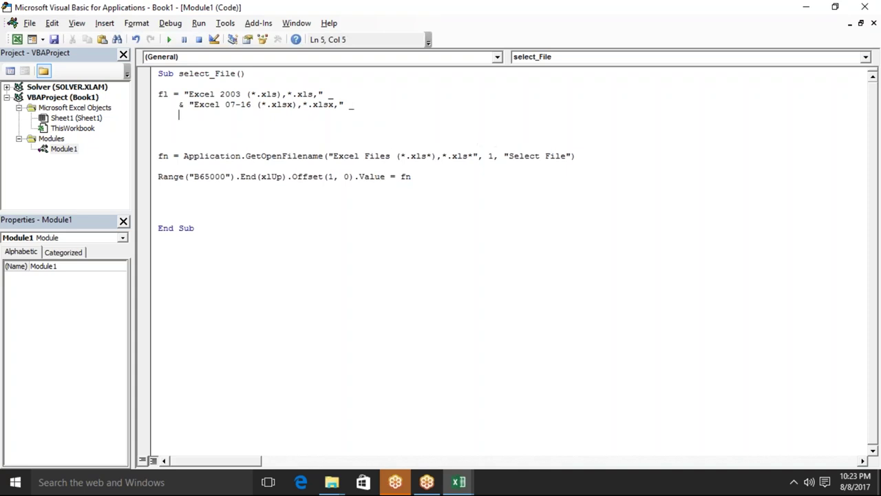
type("&")
type(" \"")
type("ma")
key("BackSpace")
key("BackSpace")
type("m")
key("BackSpace")
type("Macrso File ")
type("(/")
key("Delete")
key("BackSpace")
type("*.xlsm")
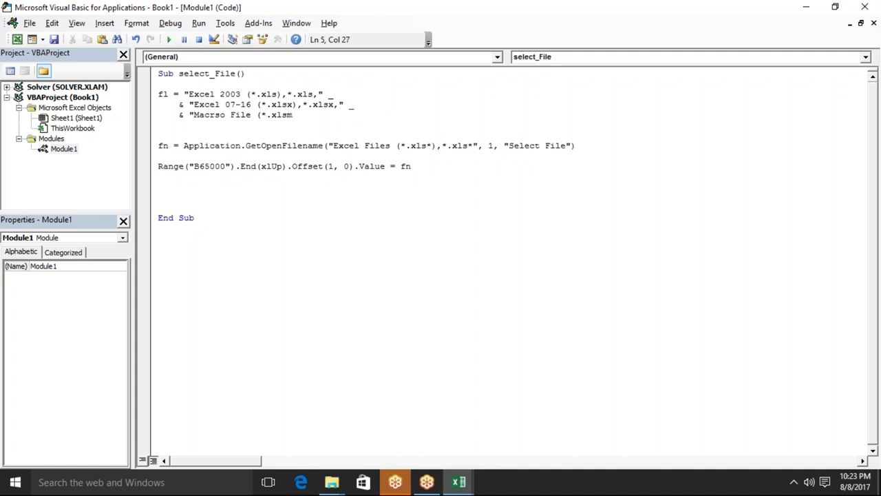
type(")")
type(",*.xlsm")
type(",")
type("\" _")
Add the final & "All File (*.*),*.*" filter line.
key("Return")
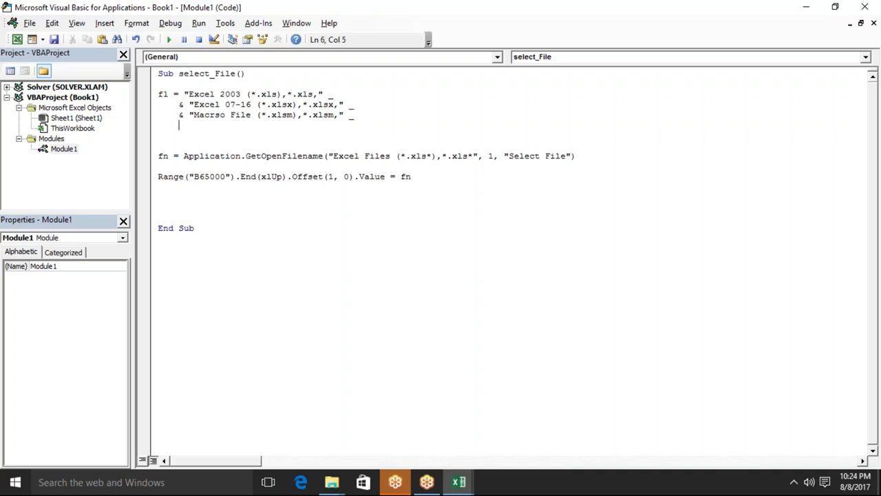
type("& \"A")
type("ll File (")
type("*.*")
type(")")
type(",*.*")
type("\"")
key("Return")
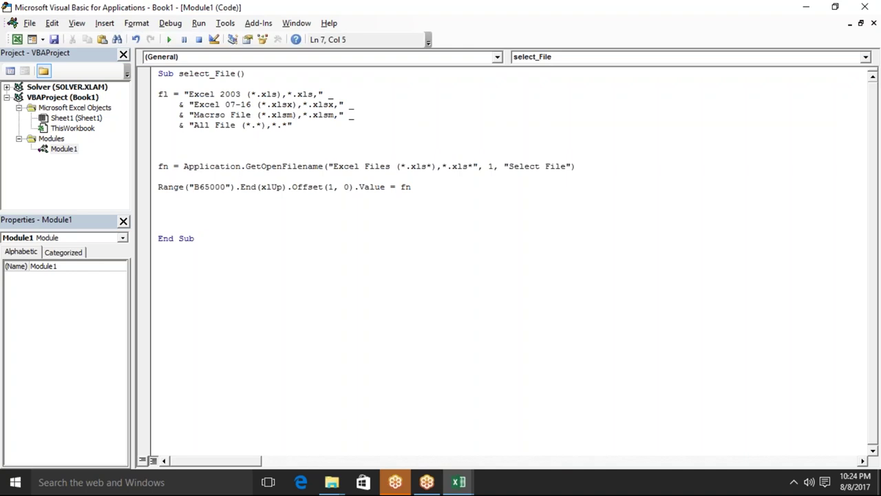
Replace GetOpenFilename's hard-coded filter text with fl and return to Excel.
left_click(480, 166)
left_click_drag(480, 166, 334, 166)
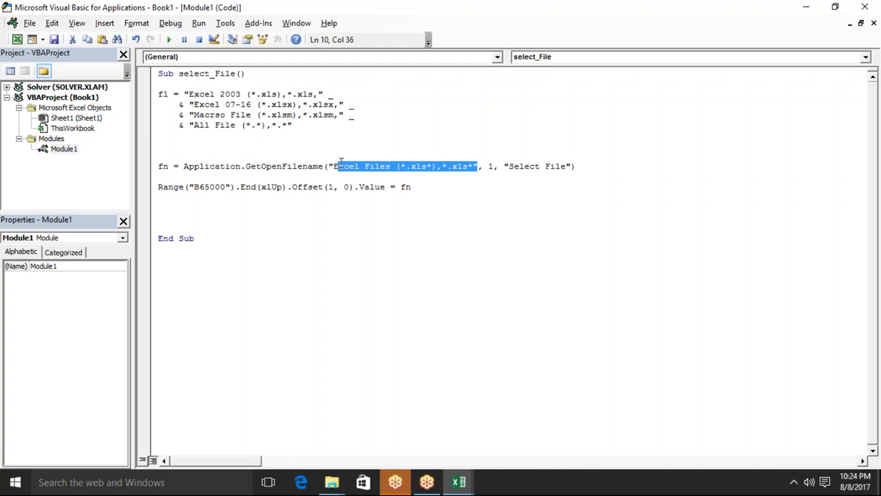
left_click_drag(333, 166, 329, 166)
type("fl")
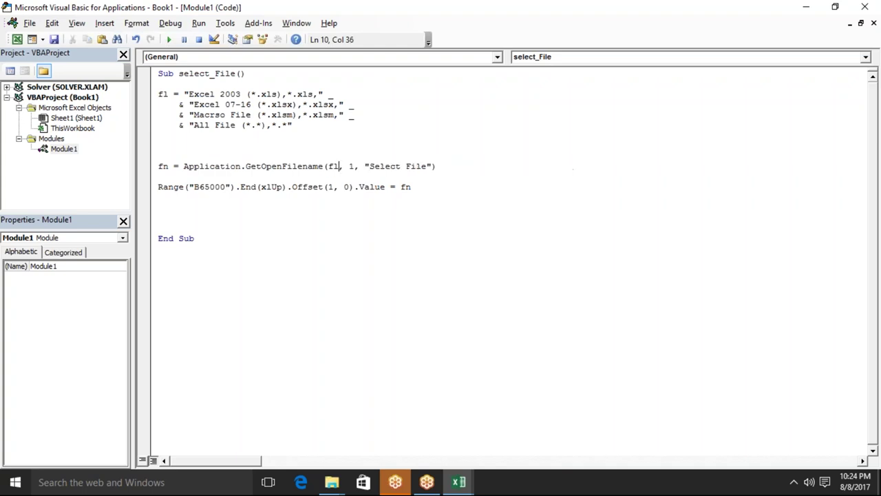
left_click(323, 223)
key("alt+F11")
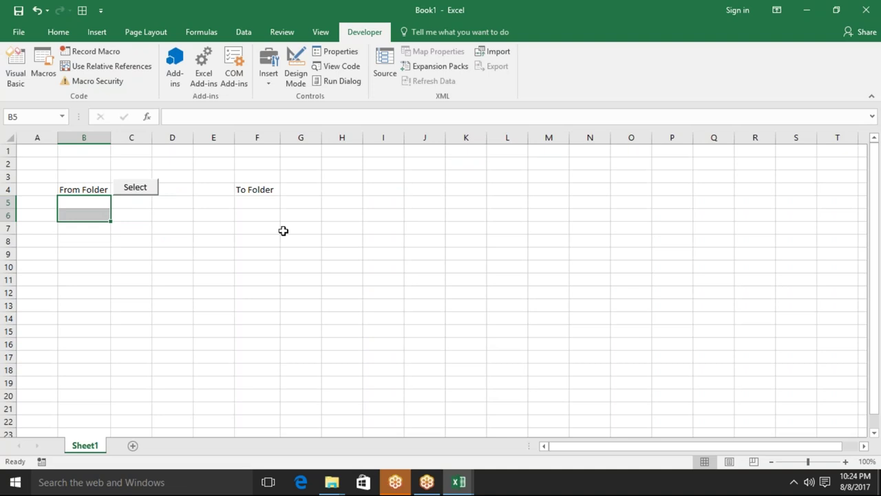
Run Select, cycle through Excel 07-16, Macrso File and All File, and open the JPG.
left_click(198, 244)
left_click(125, 188)
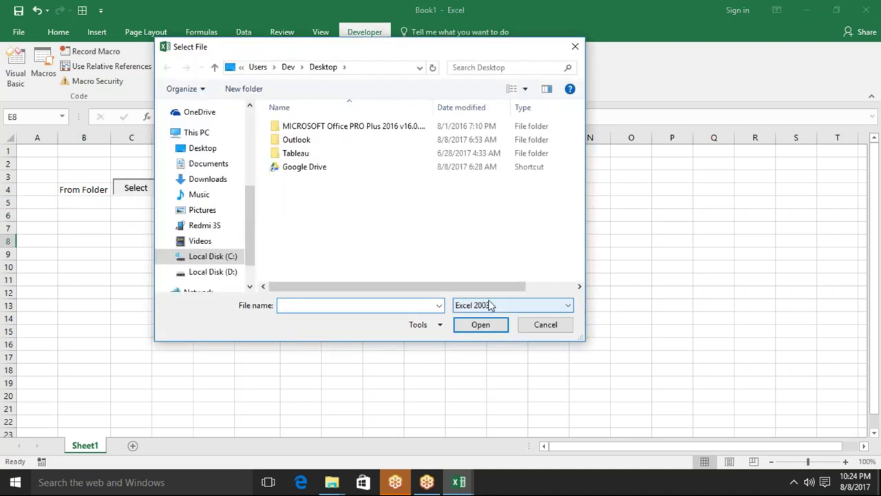
left_click(492, 305)
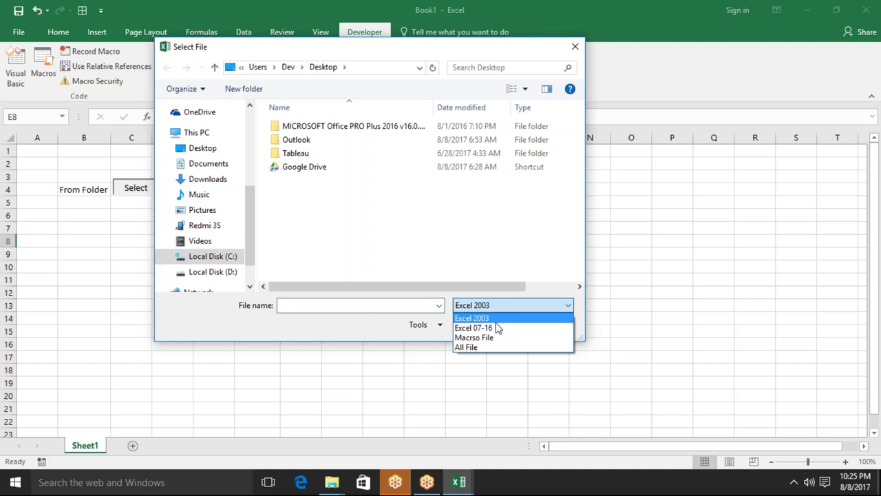
left_click(497, 328)
left_click(496, 307)
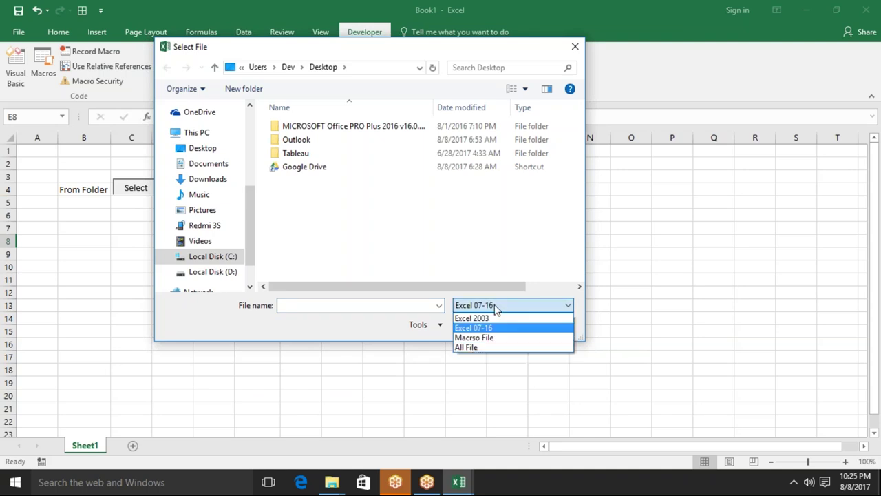
left_click(500, 338)
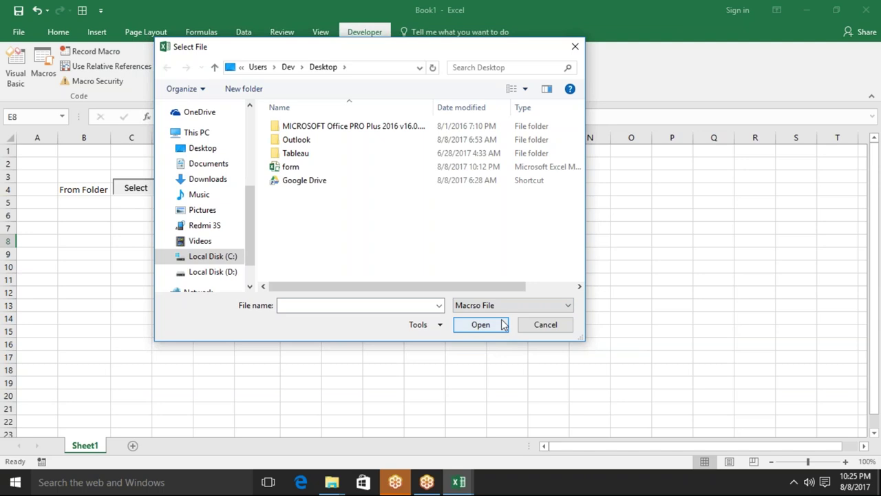
left_click(506, 310)
left_click(507, 347)
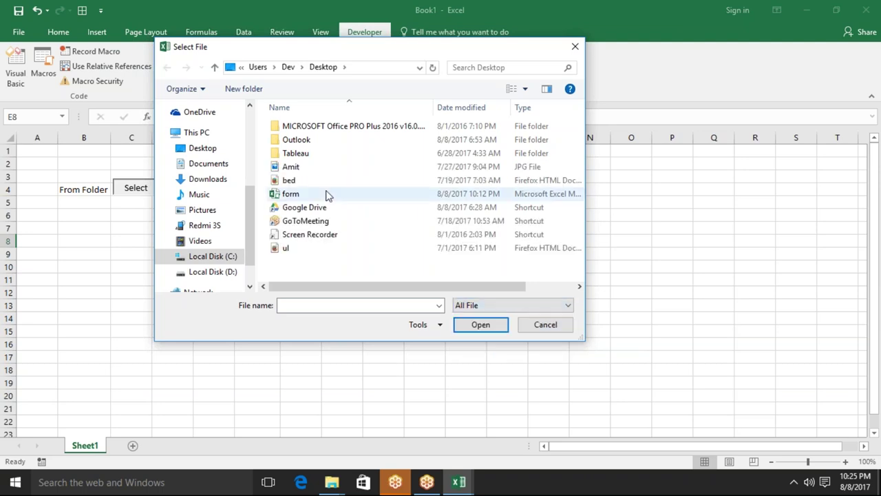
left_click(326, 168)
left_click(475, 324)
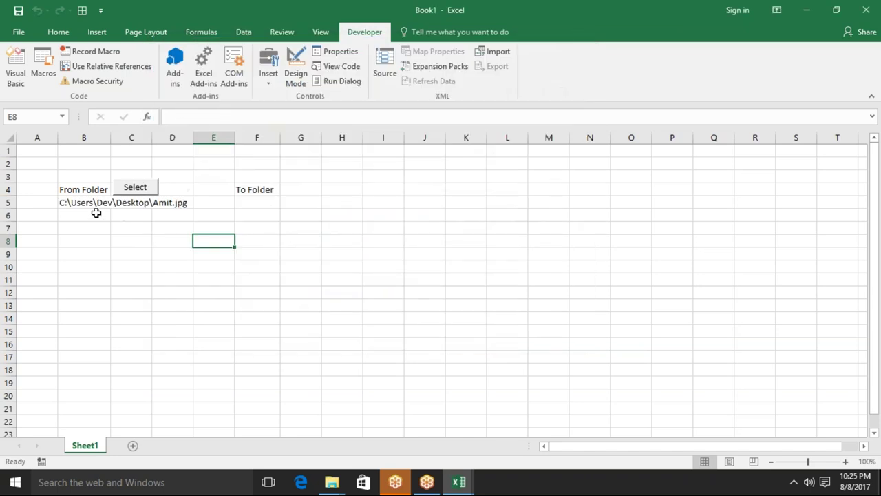
Clear the JPG path from B5 and return to the VBA editor.
left_click(95, 204)
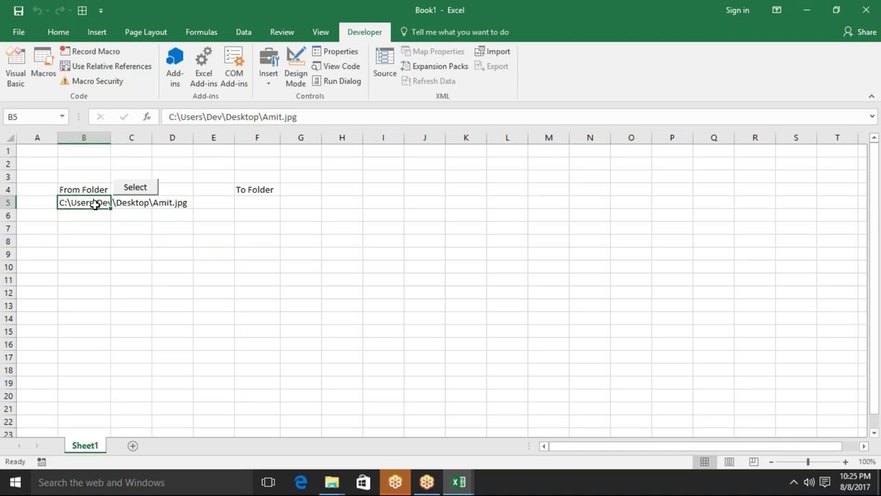
key("Delete")
key("alt+F11")
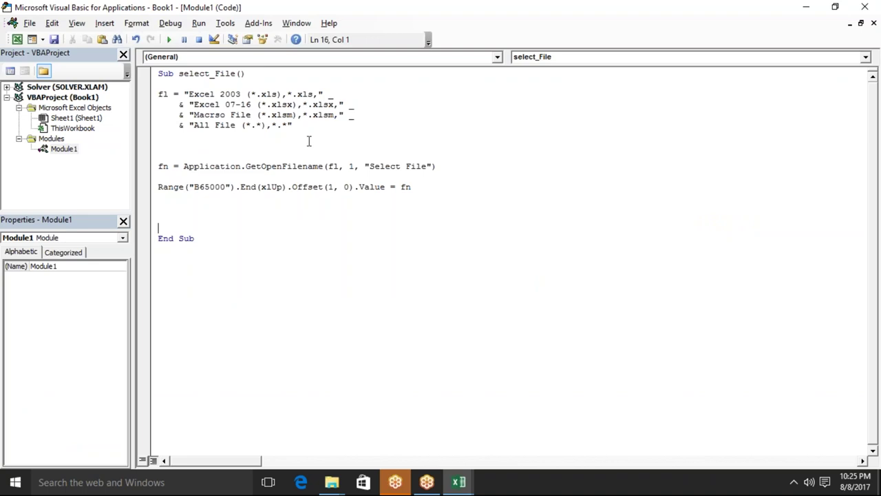
double_click(354, 167)
left_click(349, 156)
key("alt+F11")
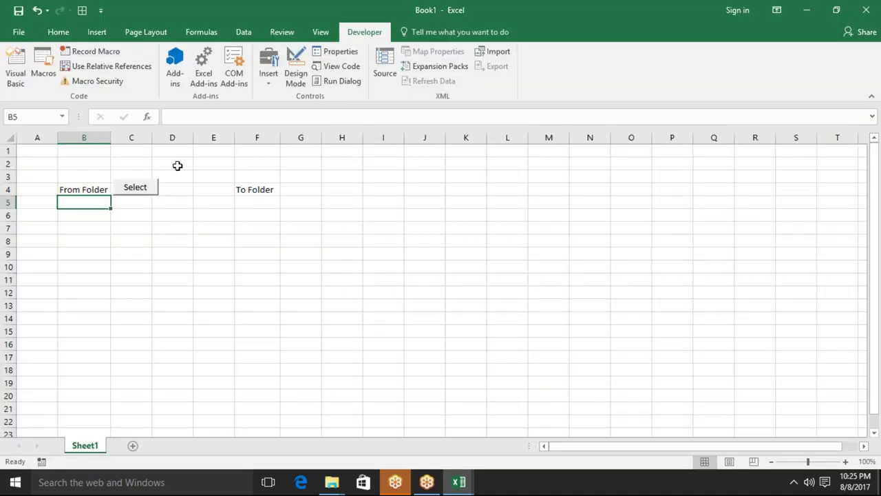
left_click(149, 192)
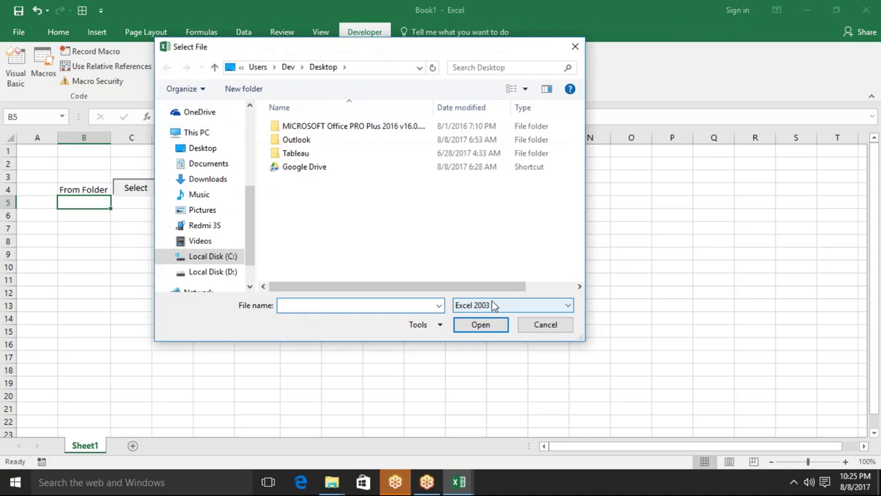
left_click(493, 305)
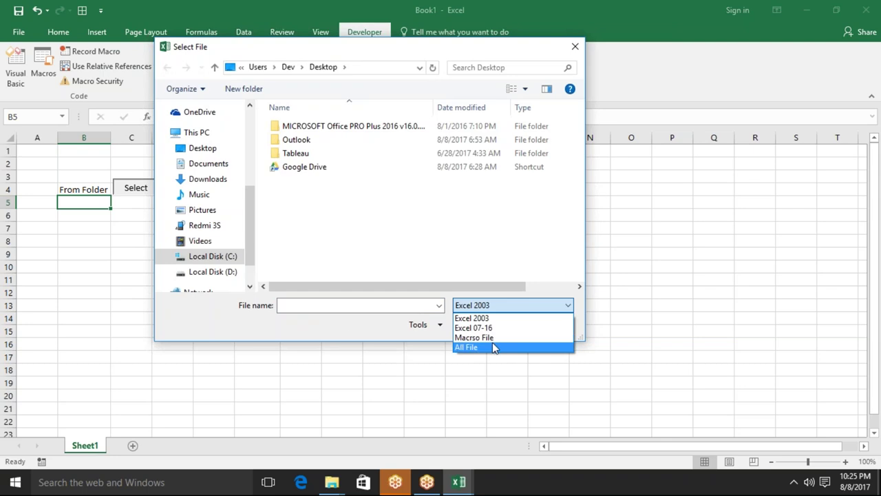
left_click(344, 334)
key("Escape")
key("Delete")
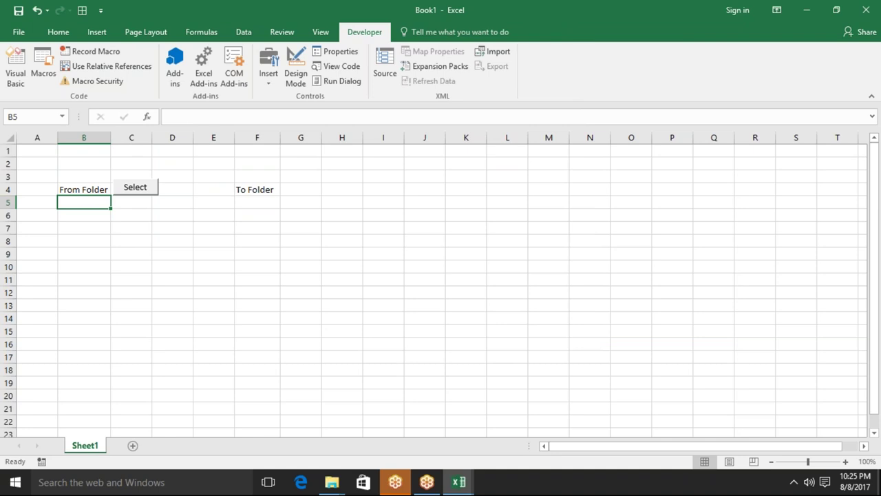
key("alt+F11")
double_click(351, 167)
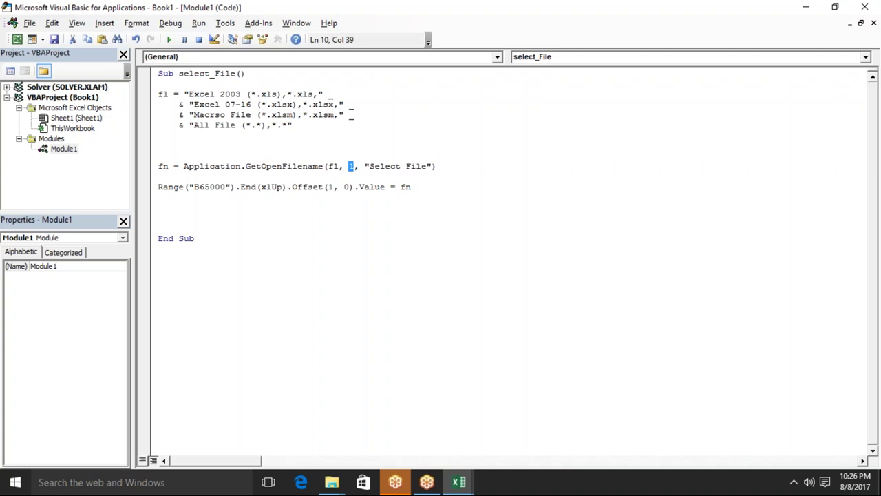
Append , , True to the GetOpenFilename arguments to enable multiple selection.
left_click(432, 166)
type(",")
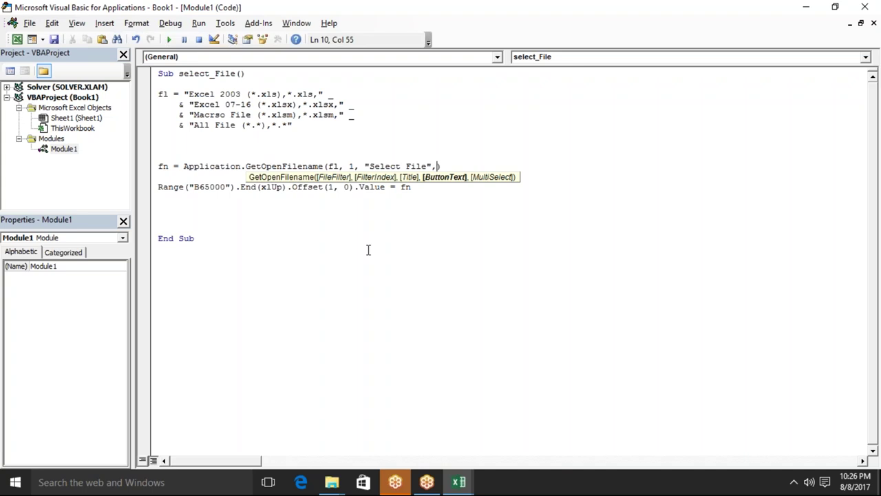
type(",")
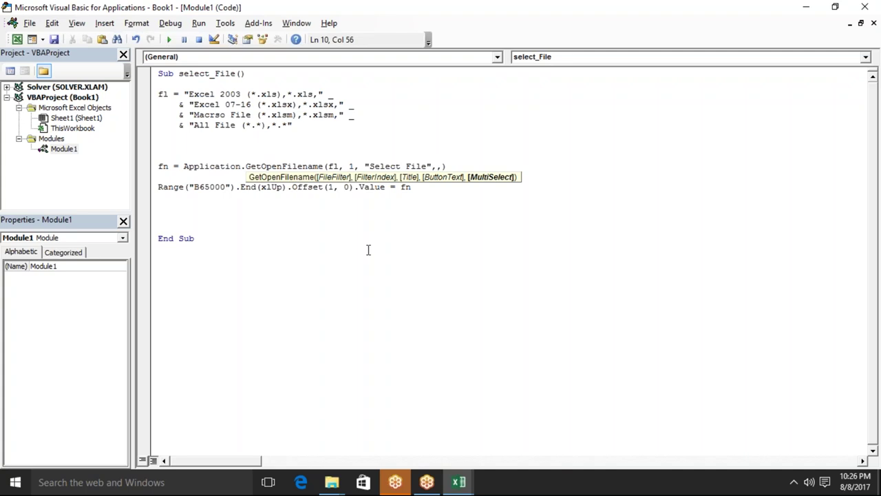
type("tu")
key("BackSpace")
type("rue")
left_click(332, 288)
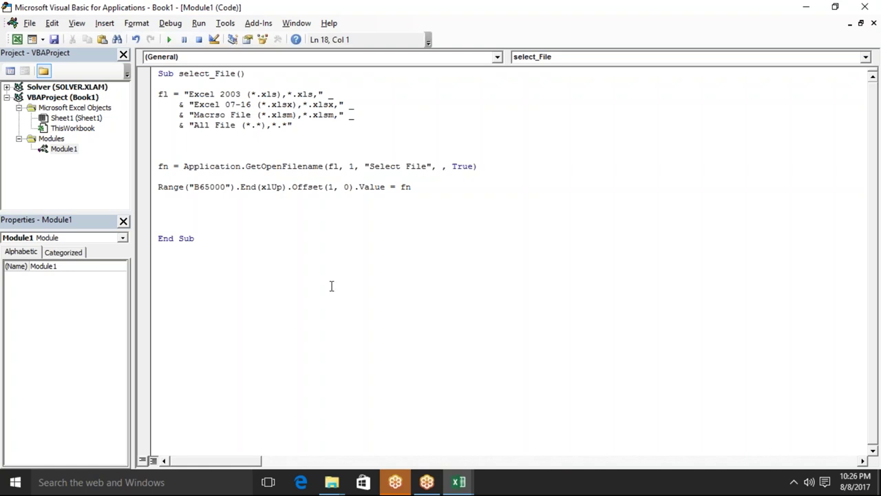
left_click(159, 187)
Run the macro, switch the filter to All File, and open the desktop JPG.
key("Return")
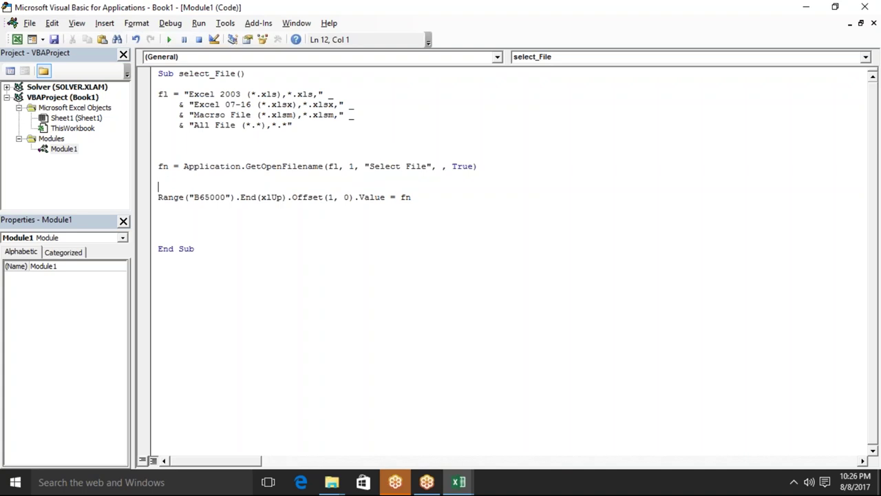
left_click(169, 39)
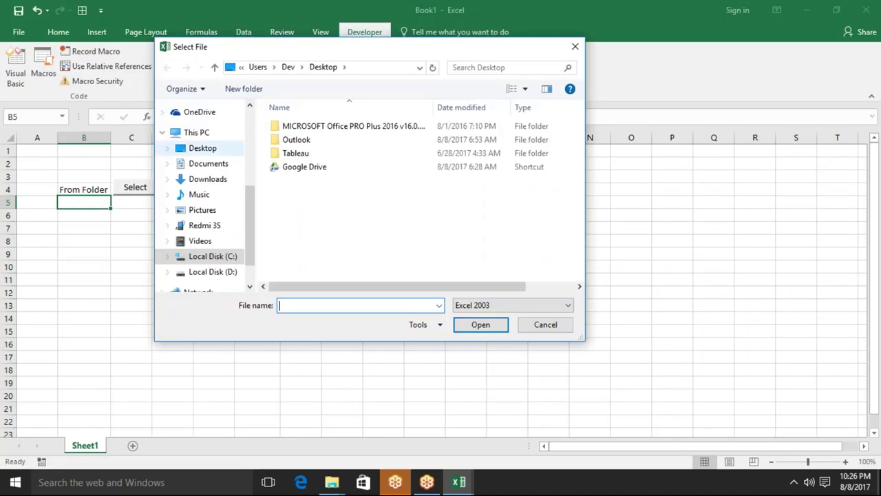
left_click(475, 306)
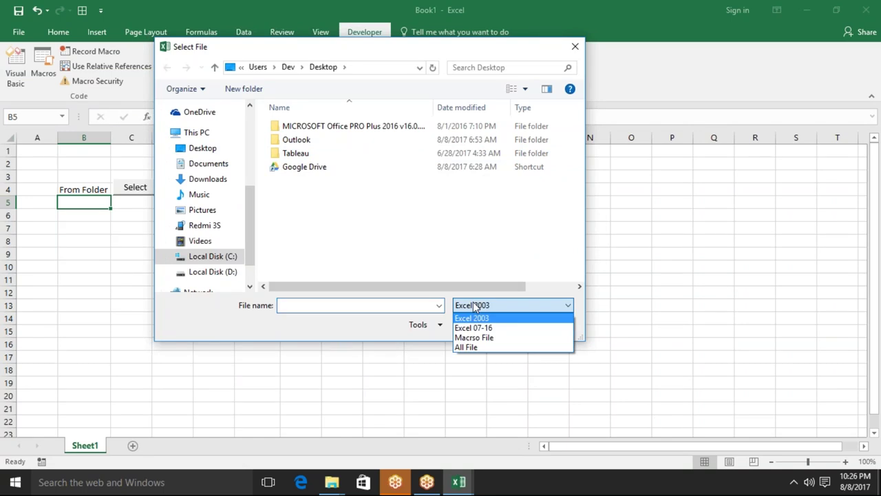
left_click(475, 328)
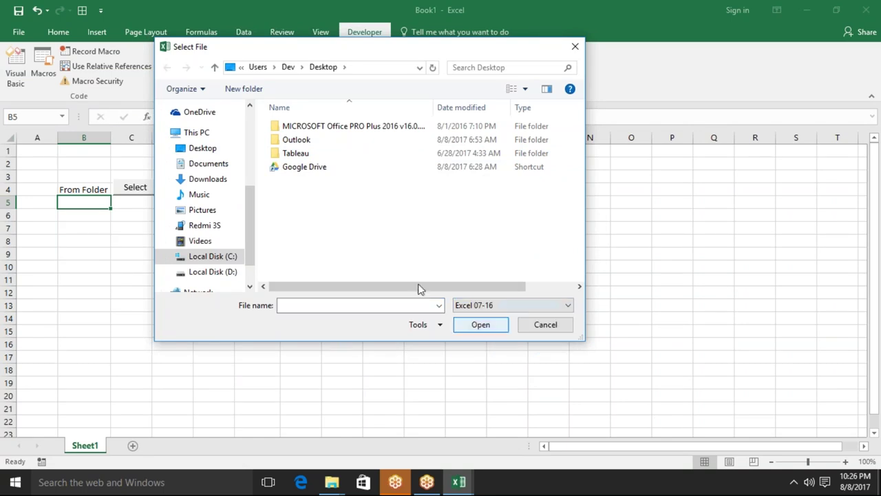
left_click(470, 307)
left_click(472, 349)
left_click(296, 167)
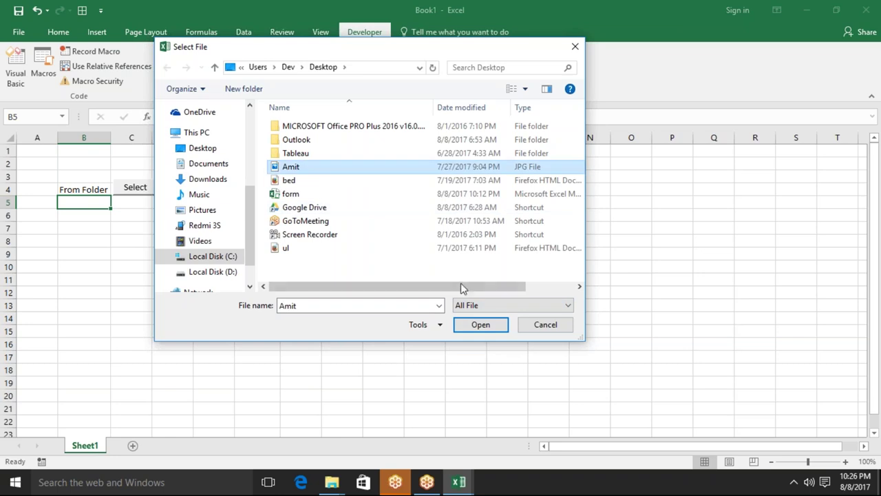
left_click(485, 328)
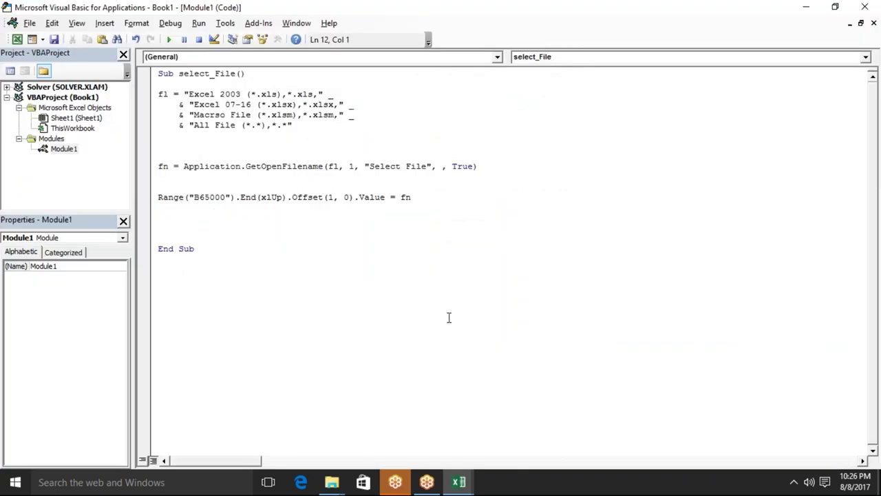
Clear B5, rerun and cancel the picker, clear the FALSE result, and return to the code.
key("alt+F11")
key("Delete")
left_click(139, 190)
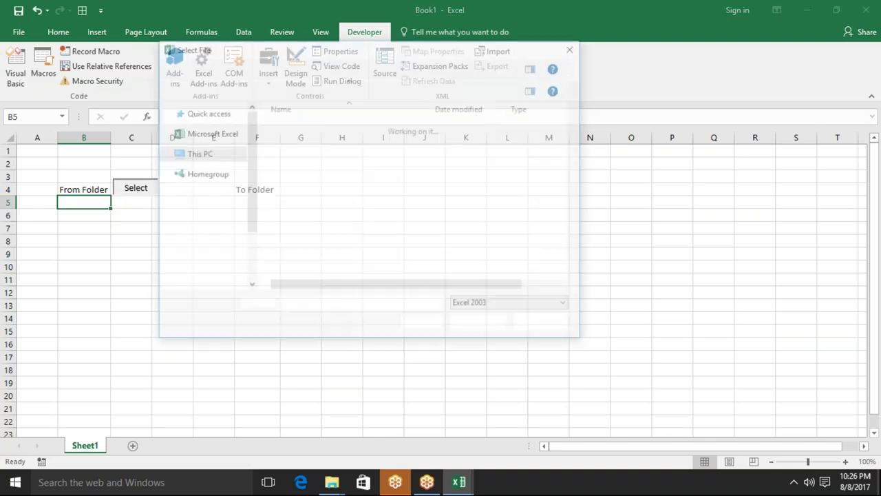
key("Escape")
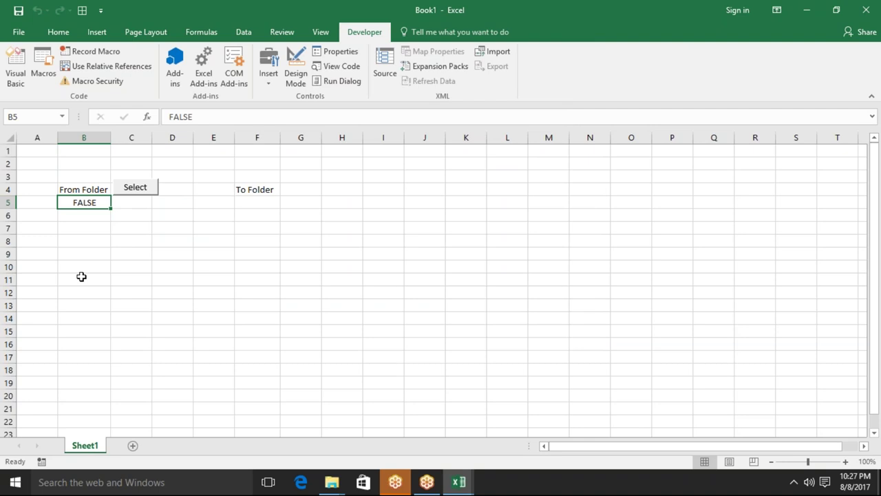
key("Delete")
key("alt+F11")
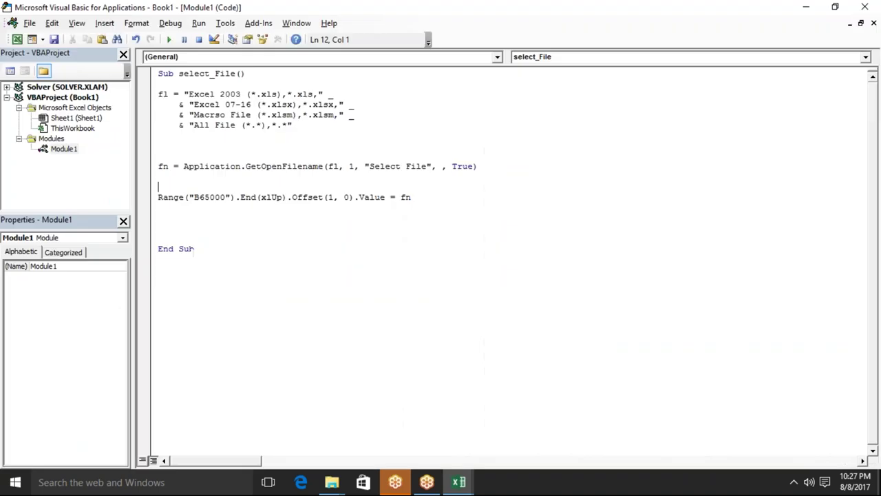
Add an If Not IsArray(fn) block with MsgBox "No File Selected:" and Exit Sub.
key("Return")
key("Up")
key("Up")
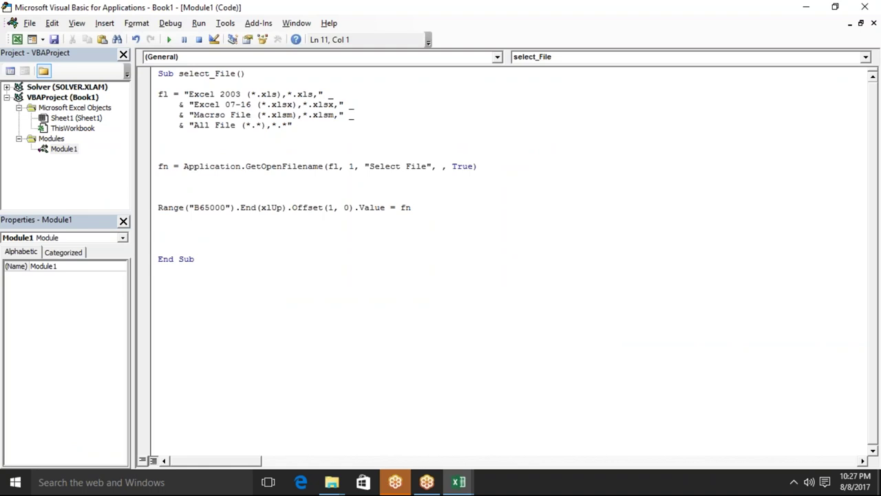
type("if ")
type("not ")
type("is")
type("array")
type("(")
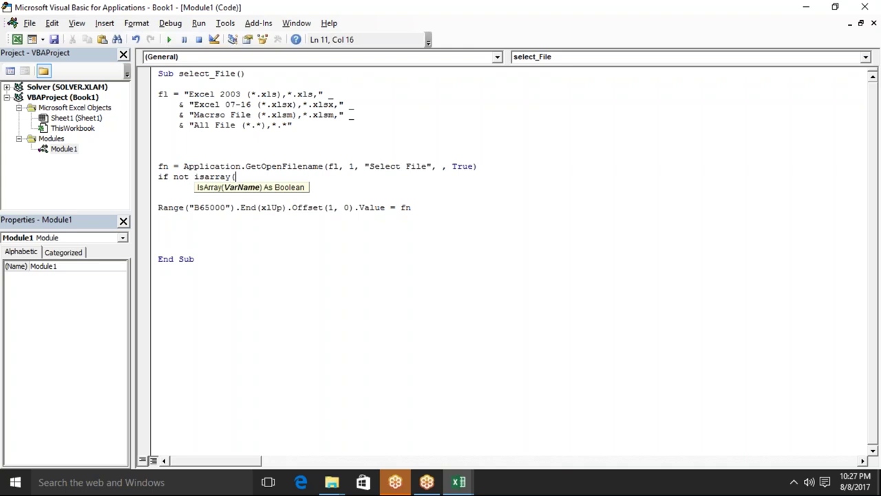
type("fn) then")
key("Return")
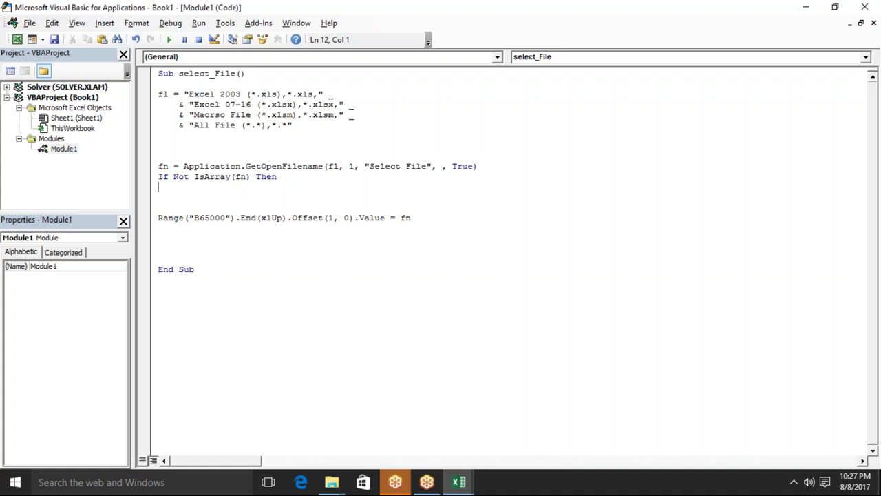
type("msgbox ")
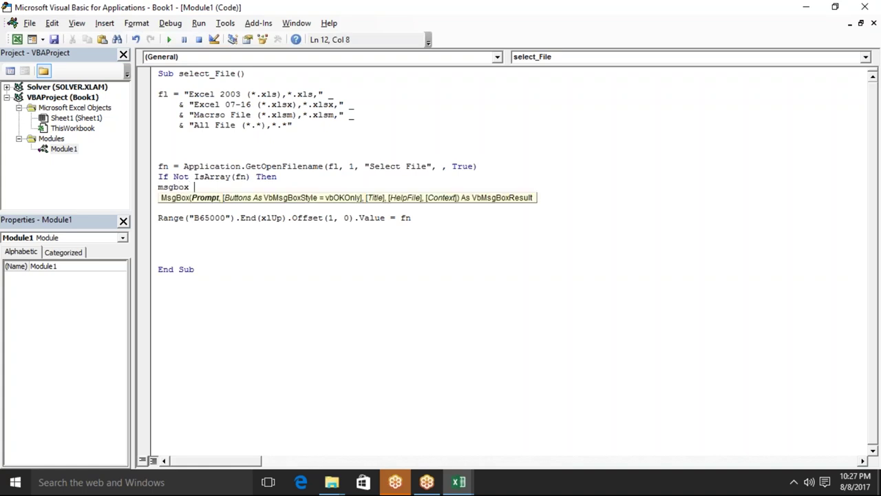
type("\"No ")
type("File ")
type("Selected:")
key("Return")
type("exit sub")
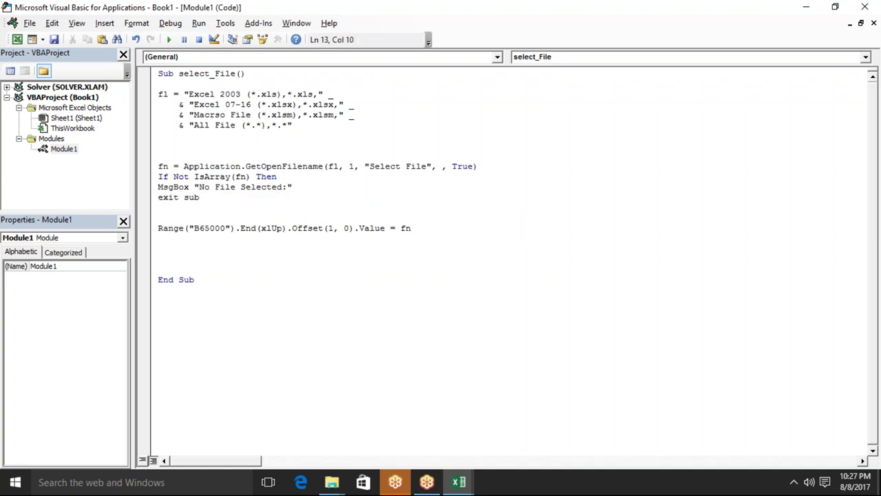
key("Return")
type("end if")
key("Return")
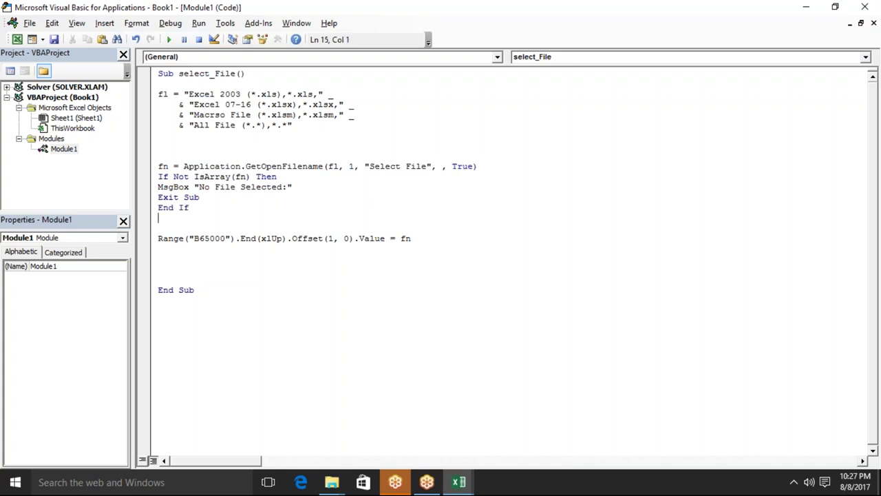
Point out the Application call, the True argument and the IsArray check.
double_click(197, 168)
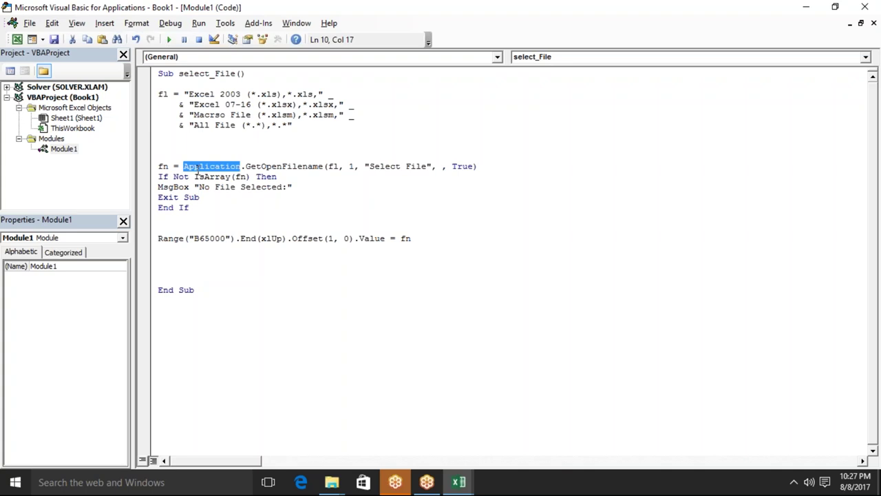
left_click(467, 166)
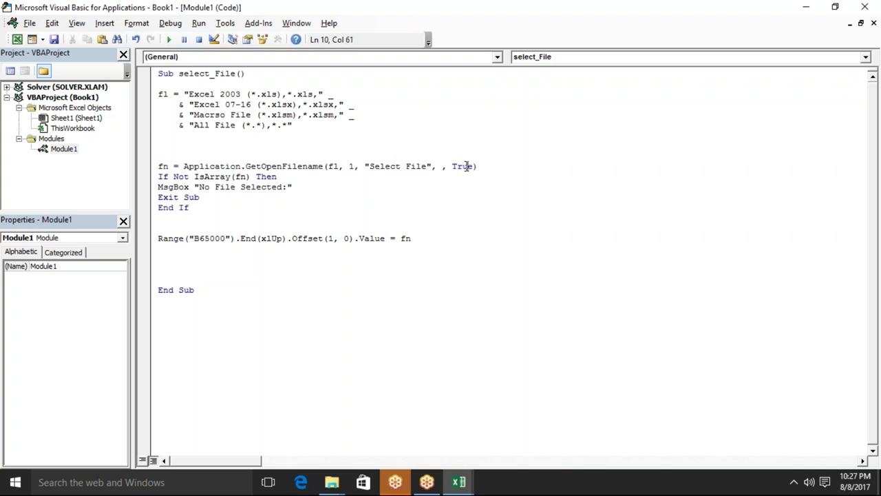
left_click(162, 176)
left_click(161, 83)
Add Dim fn As Variant, first entered as String and then corrected.
key("Return")
type("dim ")
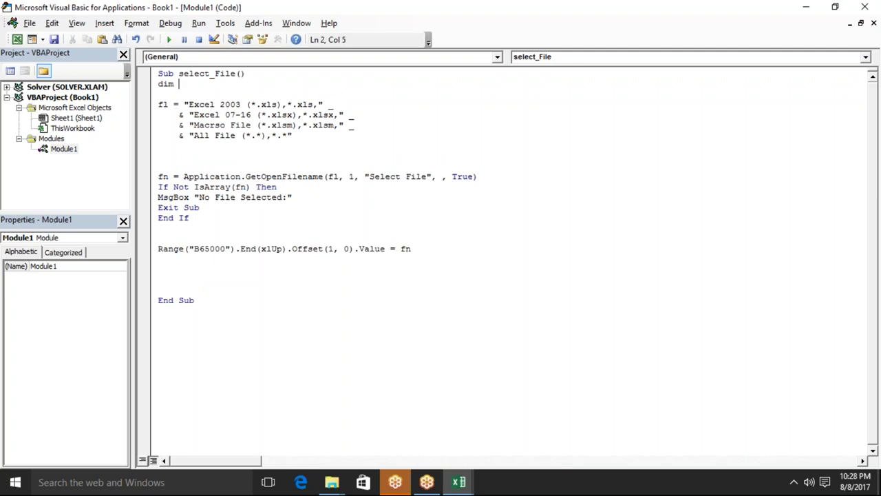
type("fn as str")
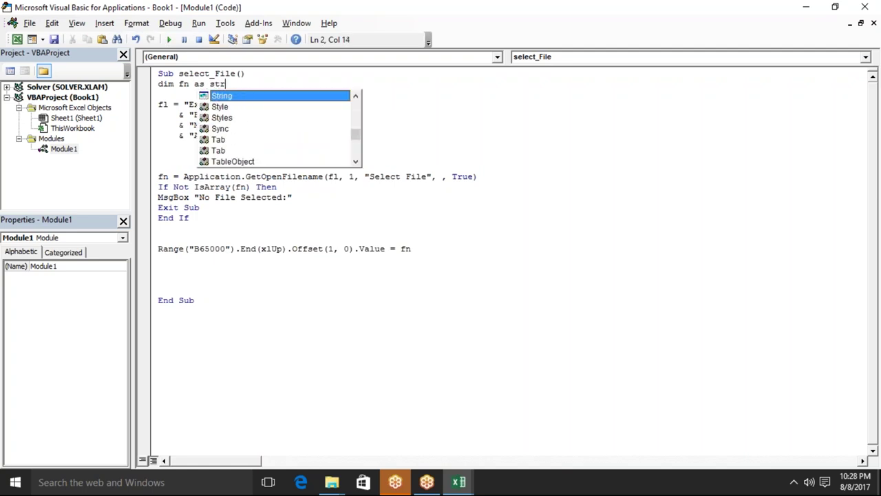
key("Tab")
left_click(158, 93)
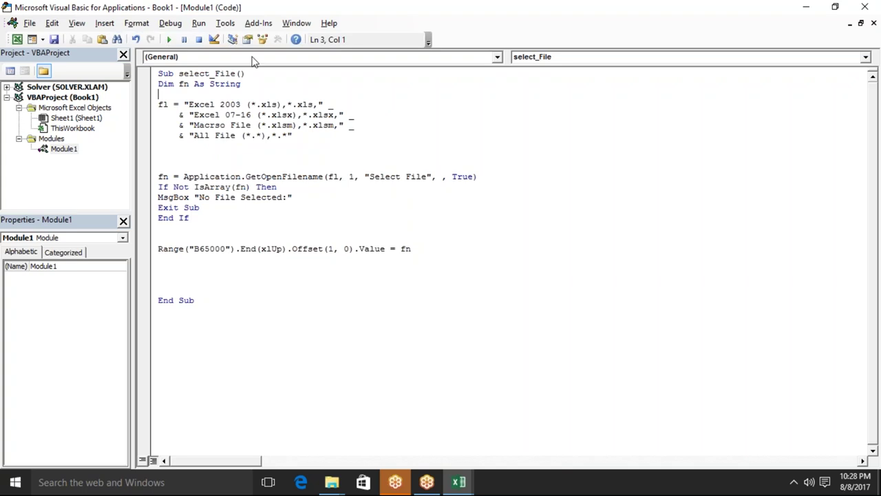
left_click(254, 76)
left_click(254, 83)
key("BackSpace")
key("BackSpace")
key("BackSpace")
key("BackSpace")
key("BackSpace")
key("BackSpace")
type("ve")
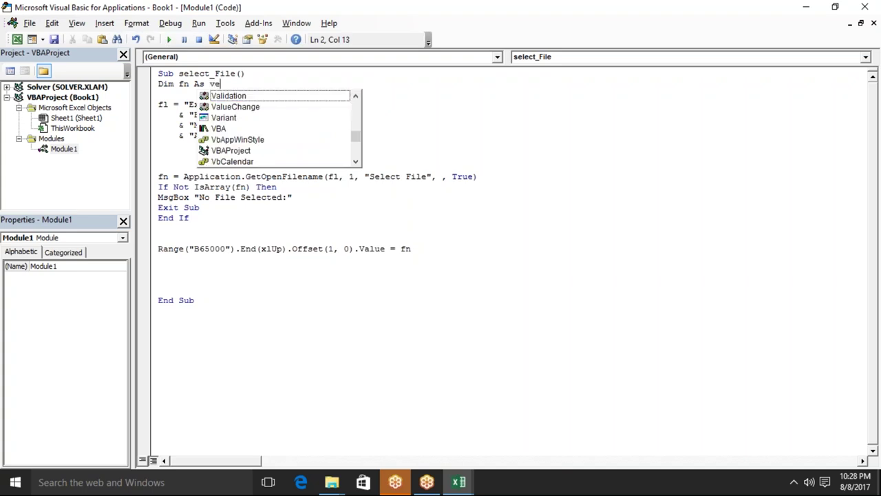
key("Down")
key("Down")
key("Tab")
left_click(158, 94)
Review the filter lines, the Range statement and the IsArray check.
left_click(246, 105)
left_click(246, 249)
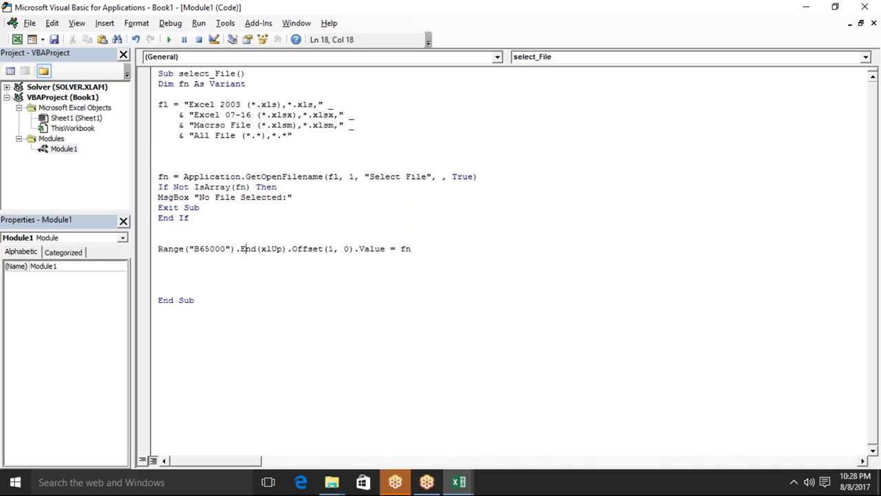
left_click(158, 269)
double_click(223, 183)
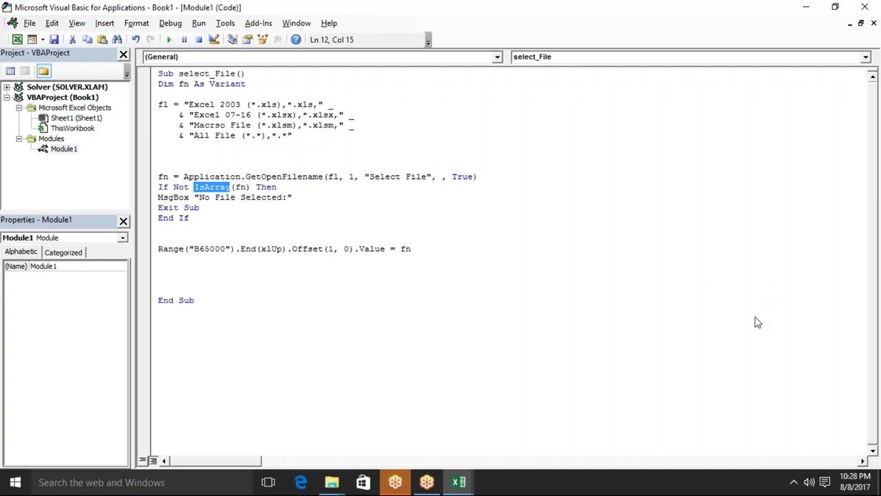
Insert the loop header 'For i = LBound(fn) To UBound(fn)' above the Range line.
left_click(184, 228)
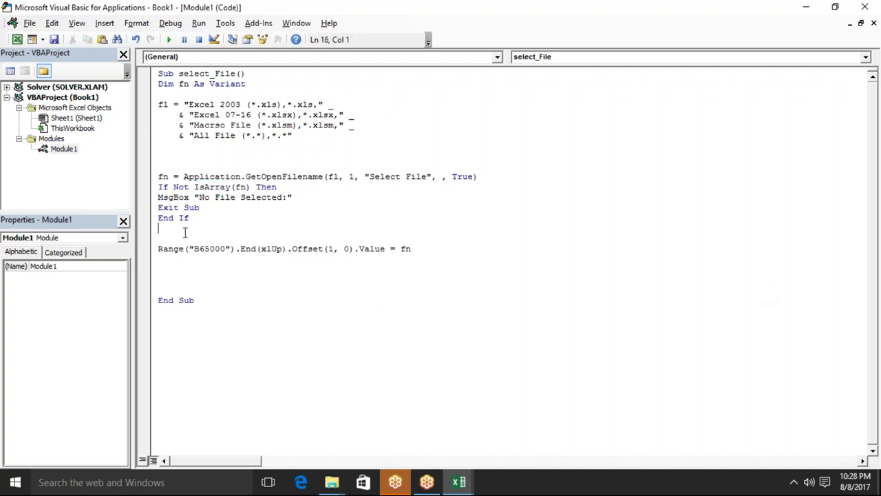
key("Return")
type("for i =")
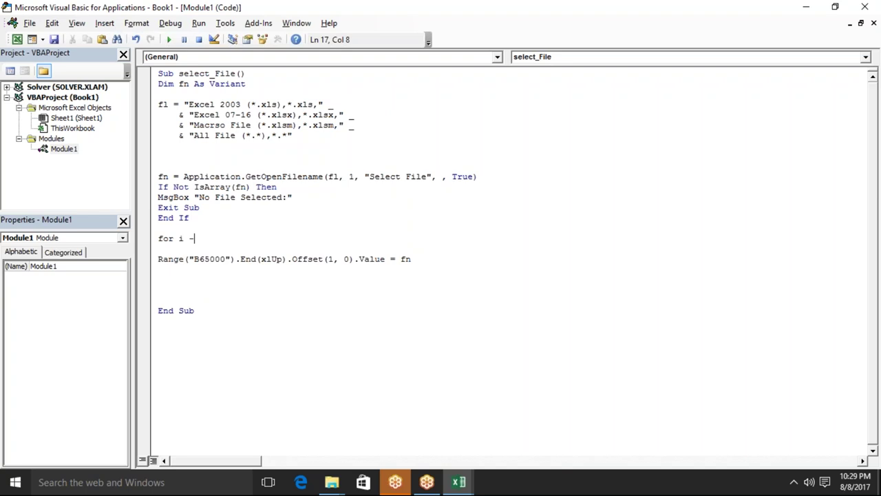
key("BackSpace")
type("=1")
type("bo")
type("und")
type("(")
type("fn")
type(") ")
type("to ")
type("u")
type("b")
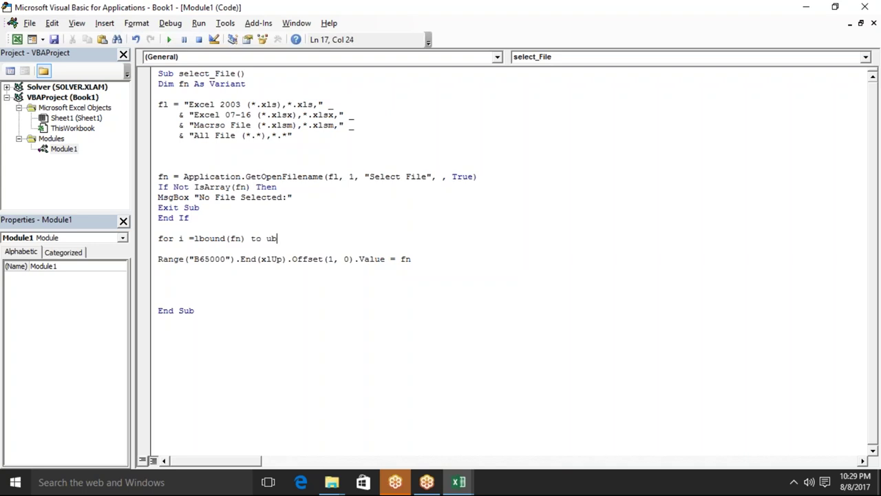
type("ound")
type("(")
type("fn)")
left_click(207, 290)
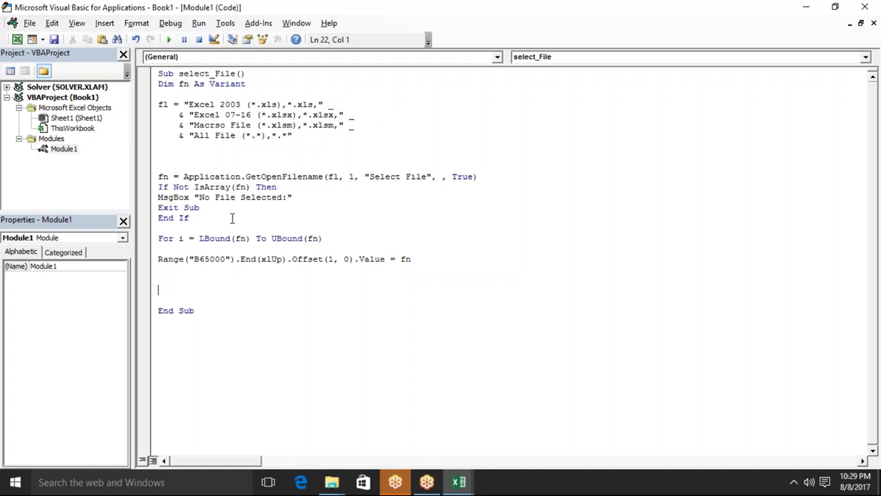
double_click(240, 187)
left_click(252, 238)
double_click(225, 237)
left_click(281, 240)
Change fn to fn(i) in the Range line, close the loop with 'Next i', and return to Excel.
left_click(426, 260)
type("(")
type("i)")
left_click(327, 294)
left_click(234, 260)
left_click(228, 272)
type("nexy")
key("BackSpace")
type("t i")
left_click(265, 217)
key("alt+F11")
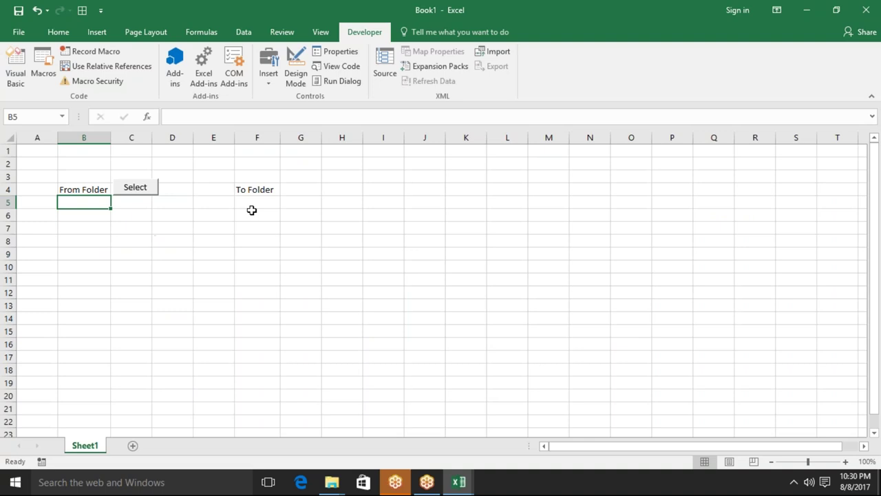
Run Select with All File type, picking Amit.jpg, form.xlsm and ul.pdf, and check their paths in B5:B7.
left_click(136, 187)
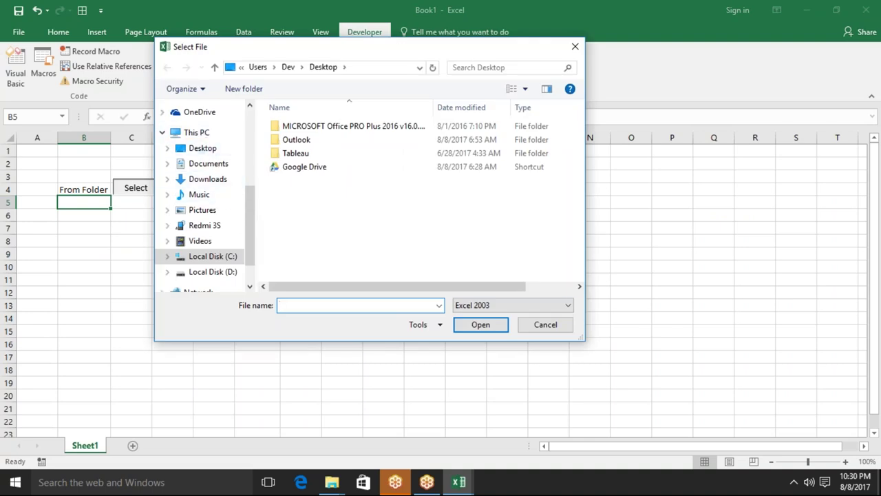
left_click(517, 307)
left_click(520, 347)
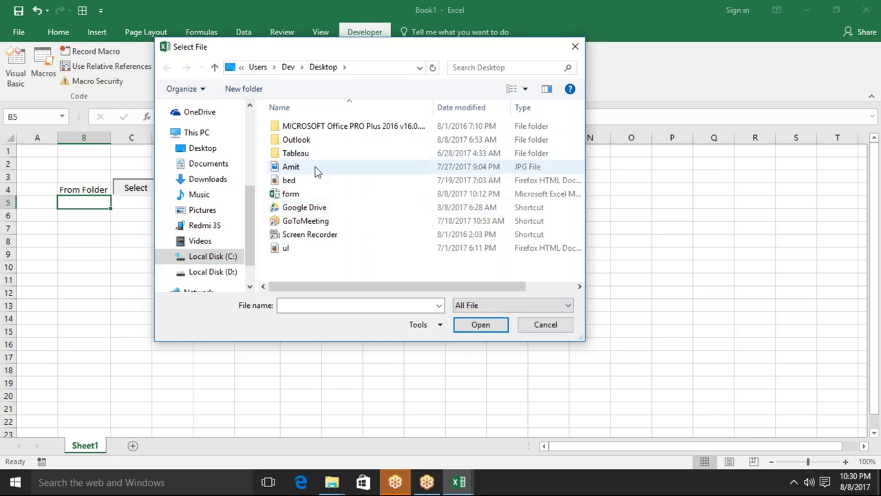
left_click(316, 172)
left_click(316, 197, "ctrl")
left_click(290, 252, "ctrl")
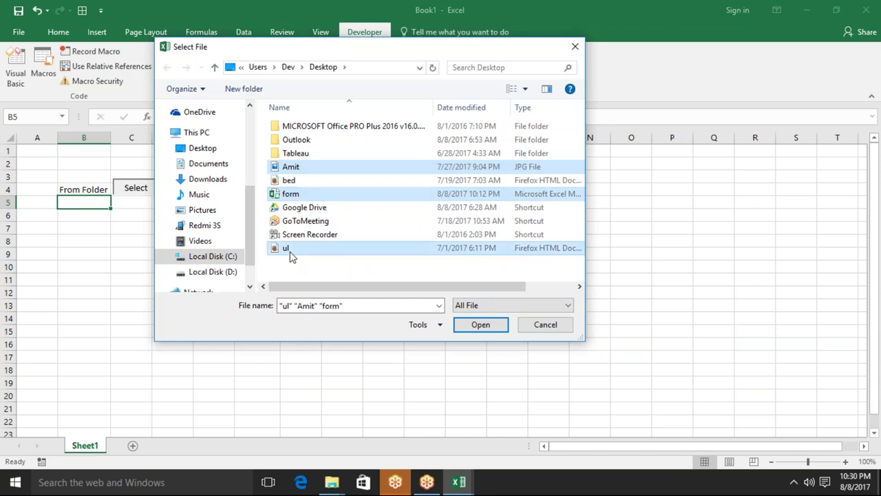
left_click(462, 326)
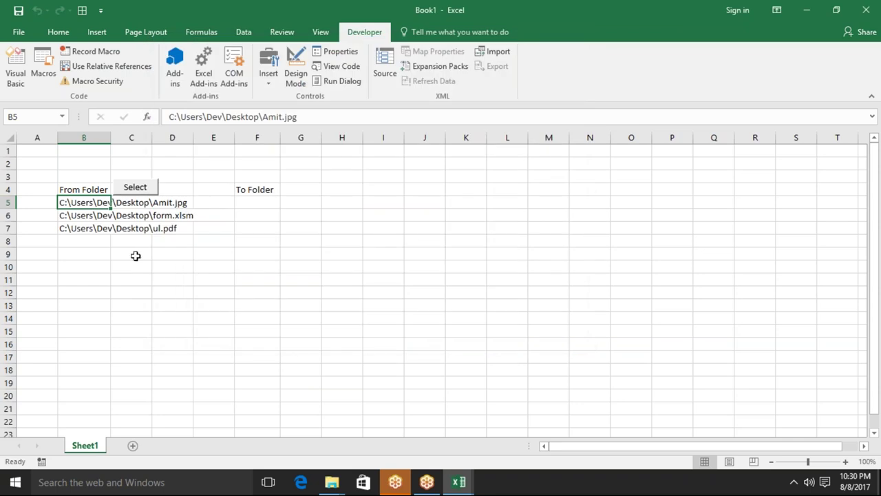
key("Down")
key("Down")
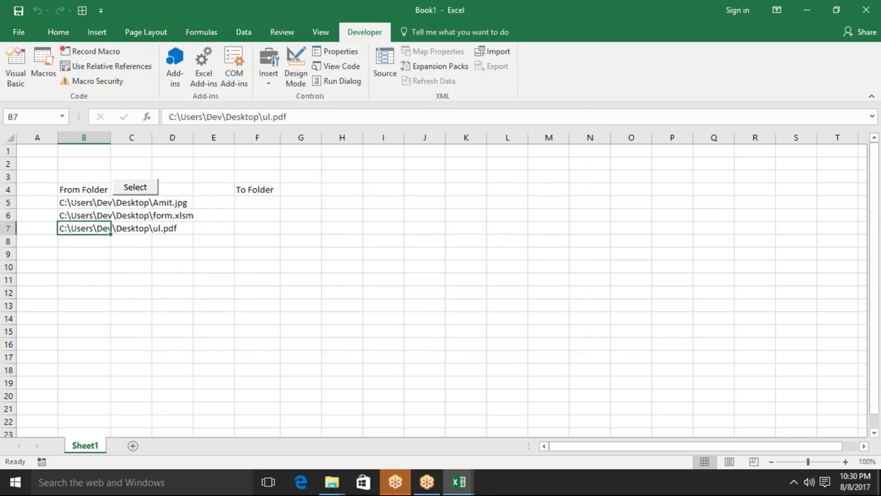
key("Up")
key("Up")
key("Down")
key("Down")
key("Down")
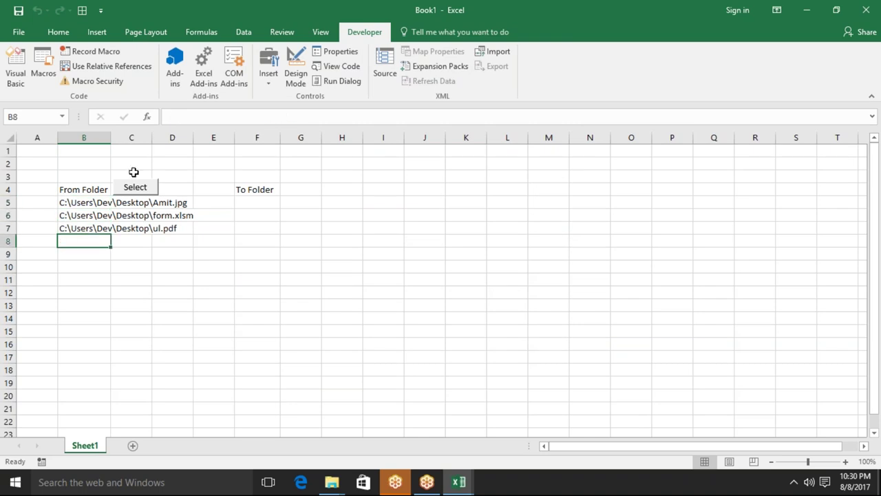
Pick 1Memo, 2Memo and 3Memo from Documents, then select all six paths in B5:B10.
left_click(134, 187)
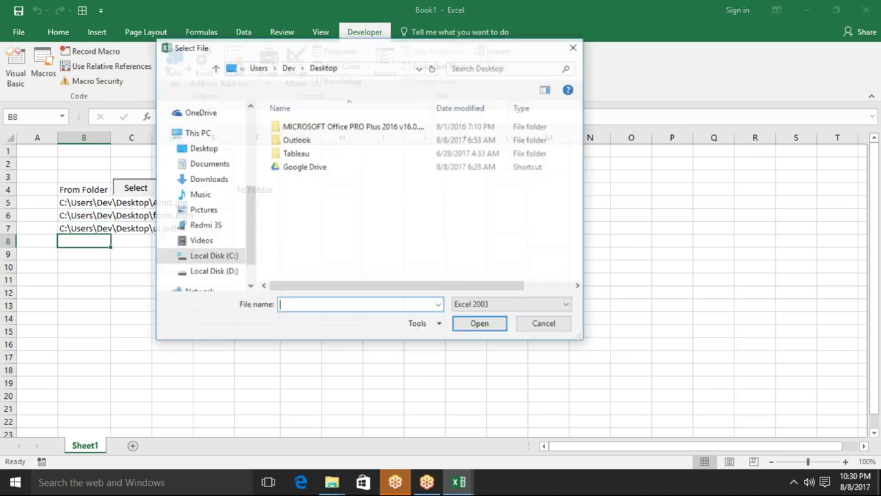
left_click(209, 165)
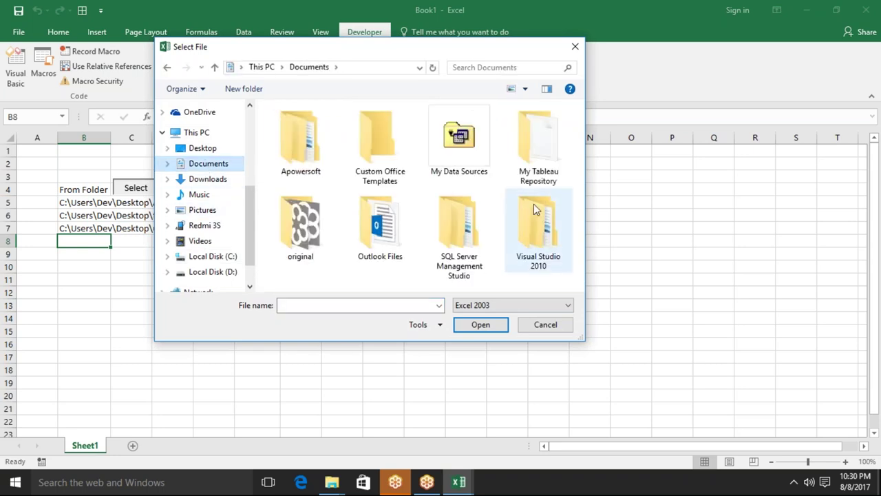
left_click(490, 309)
left_click(491, 346)
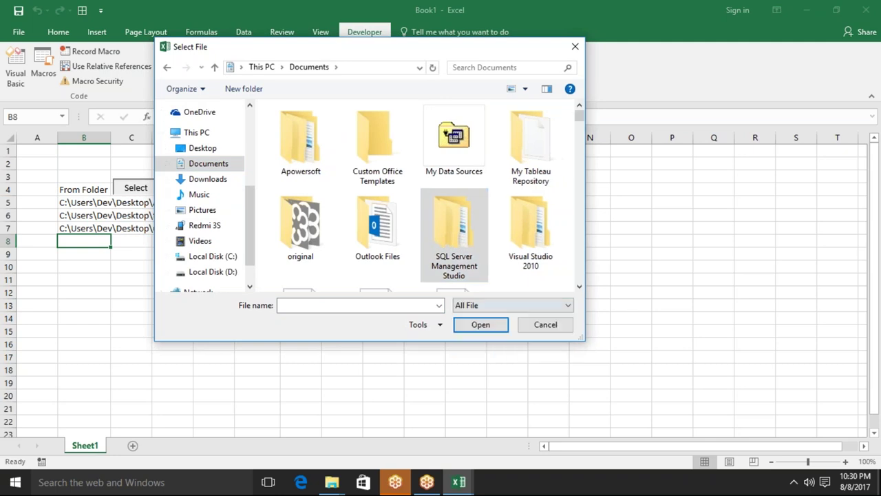
mouse_move(580, 115)
left_mouse_down()
mouse_move(580, 137)
mouse_move(580, 122)
left_mouse_up()
left_click(323, 185)
left_click(377, 180, "ctrl")
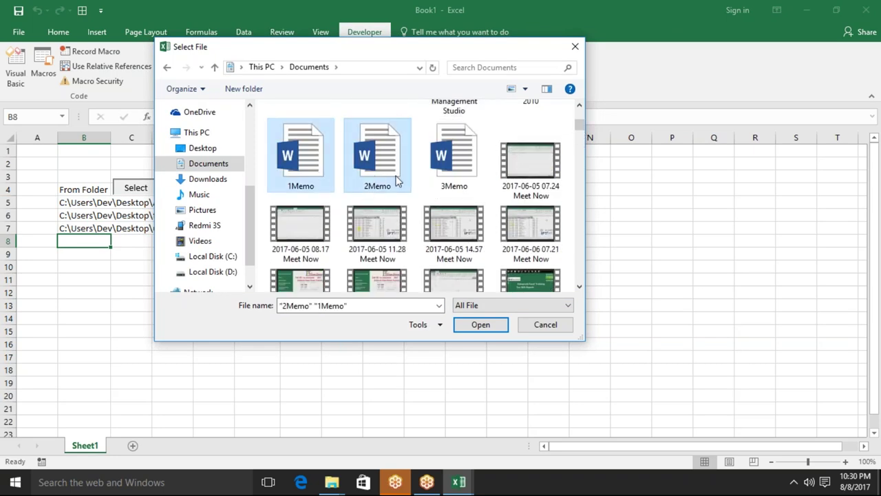
left_click(452, 172, "ctrl")
left_click(499, 325)
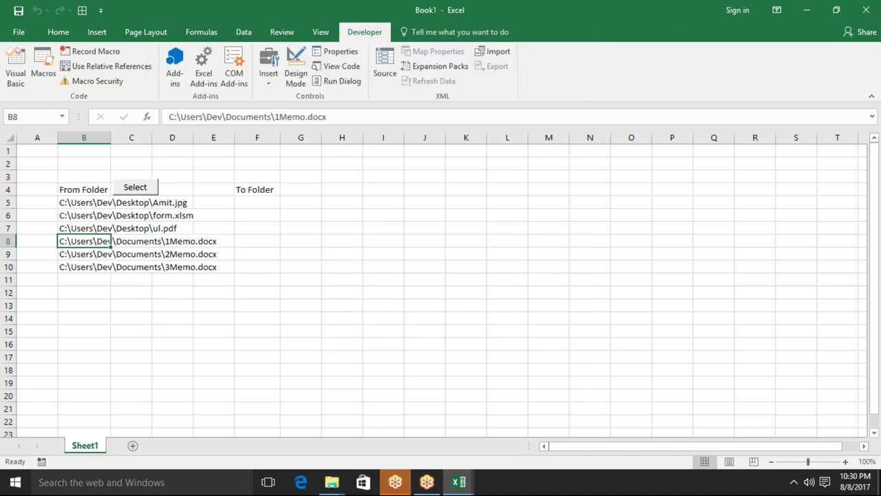
left_click(100, 207)
left_click_drag(100, 207, 108, 269)
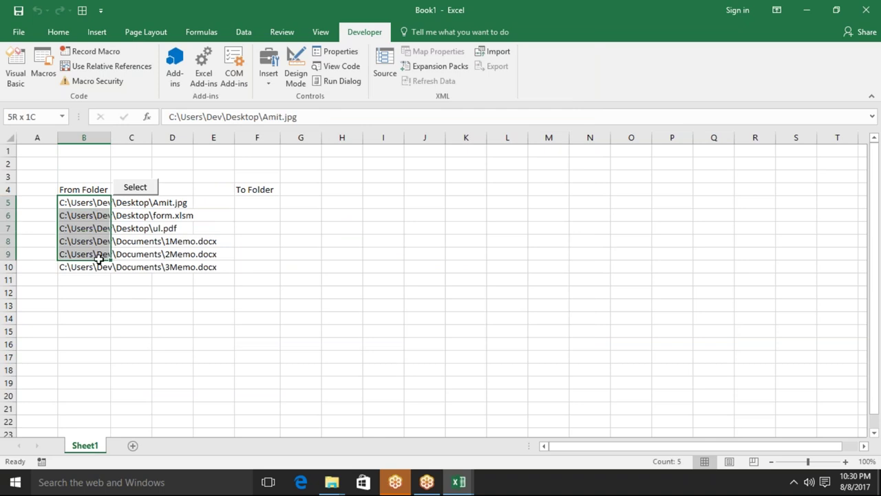
AutoFit column B to the longest path and widen column C slightly.
left_click(296, 214)
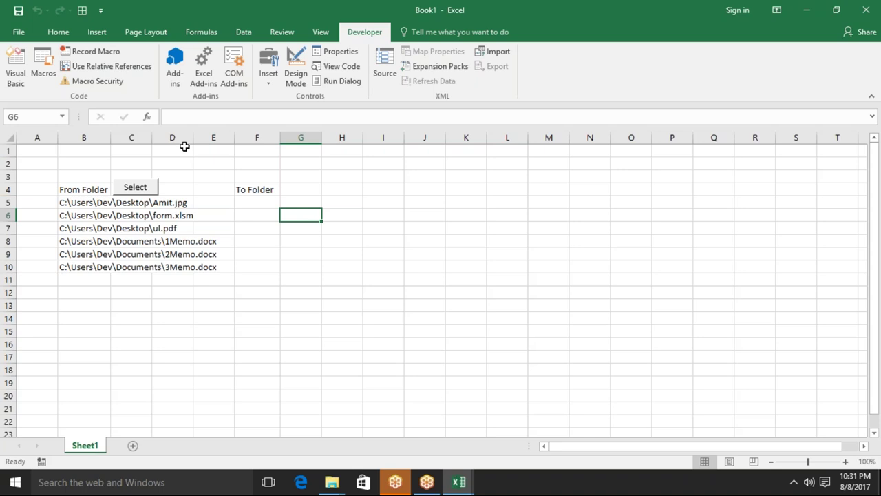
double_click(111, 137)
left_click(250, 219)
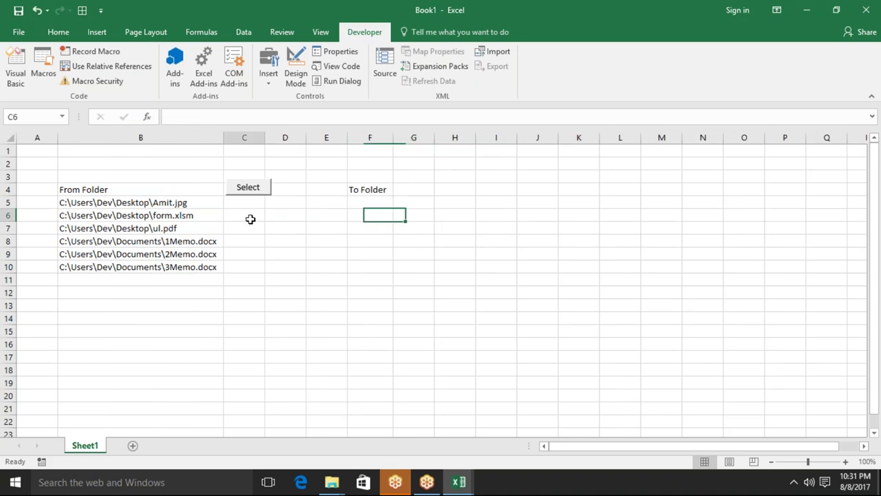
left_click_drag(265, 138, 279, 138)
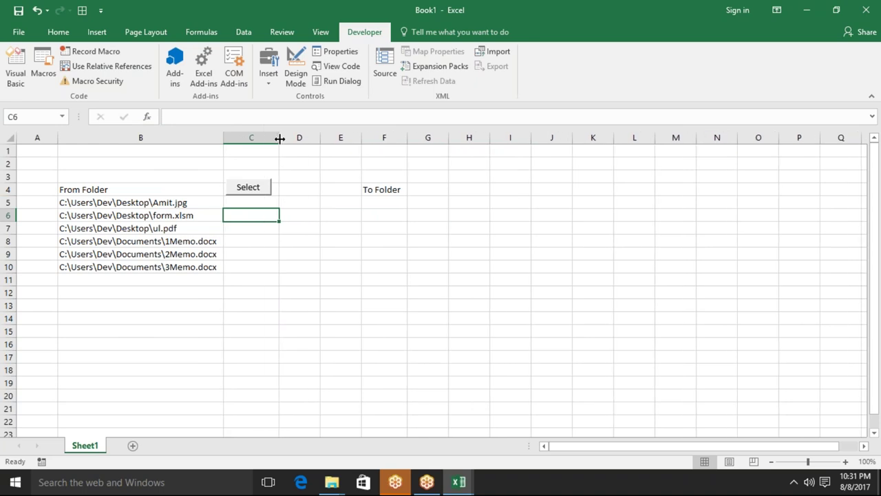
left_click(424, 190)
left_click(376, 213)
Go back to the select_File code in the VBA editor.
key("alt+Tab")
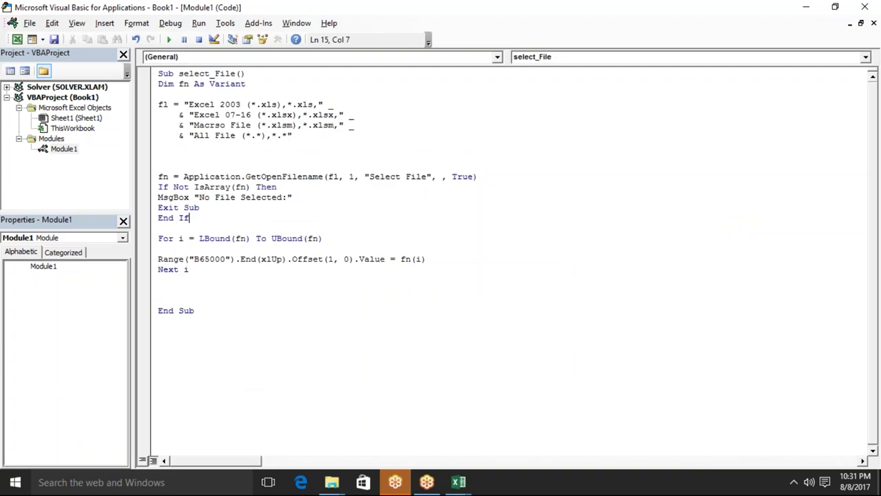
key("alt+Tab")
left_click(389, 202)
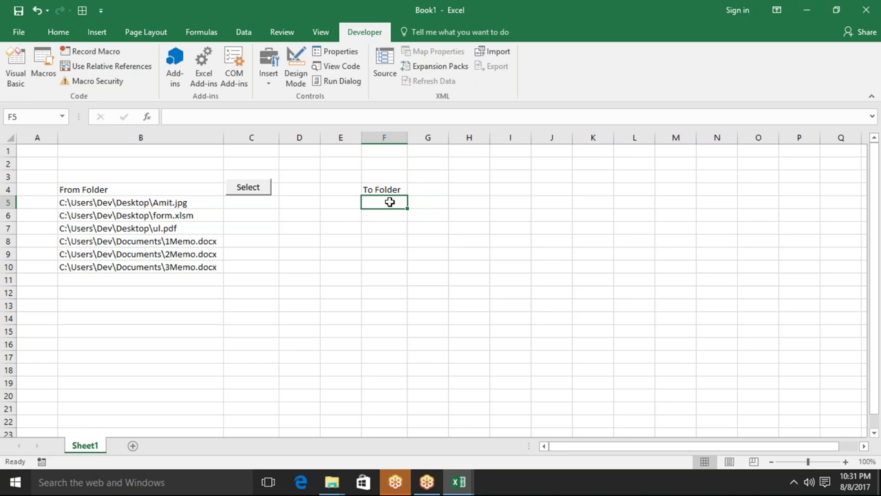
key("alt+F11")
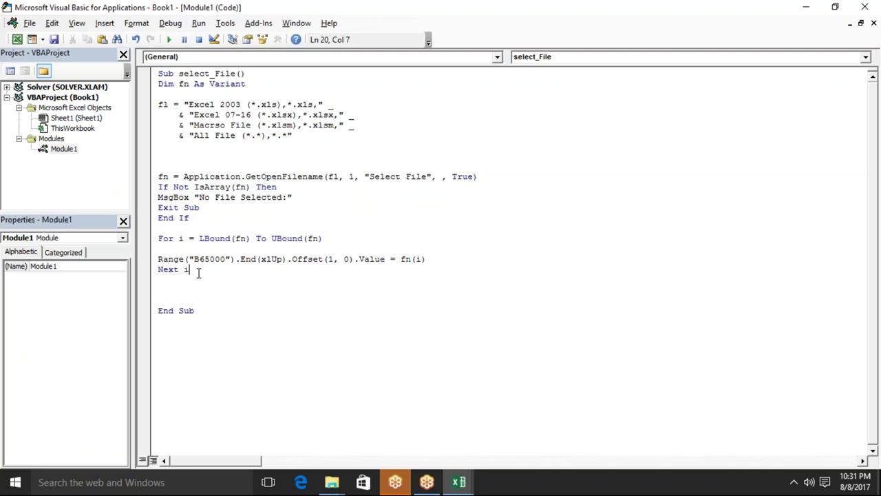
Create an empty 'Sub fld()' procedure after select_File's End Sub.
left_click(186, 288)
left_click(186, 357)
type("sub fld")
type("()")
key("Return")
key("Return")
key("Return")
key("Return")
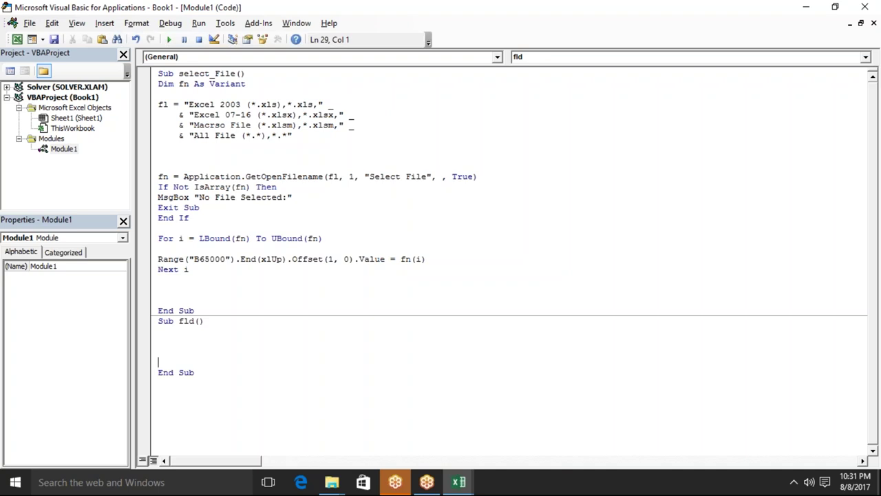
In Sub fld, open a With Application.FileDialog(msoFileDialogFolderPicker) block.
left_click(158, 340)
type("with ")
type("application.")
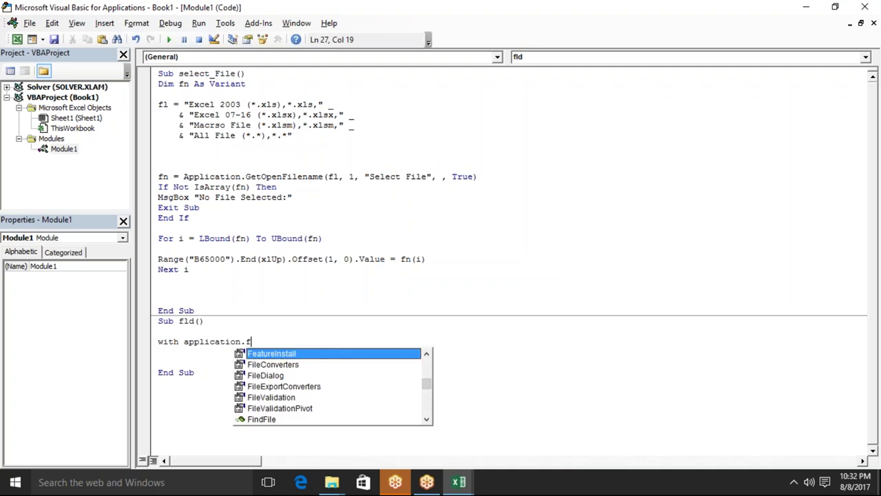
type("fil")
key("Down")
key("Tab")
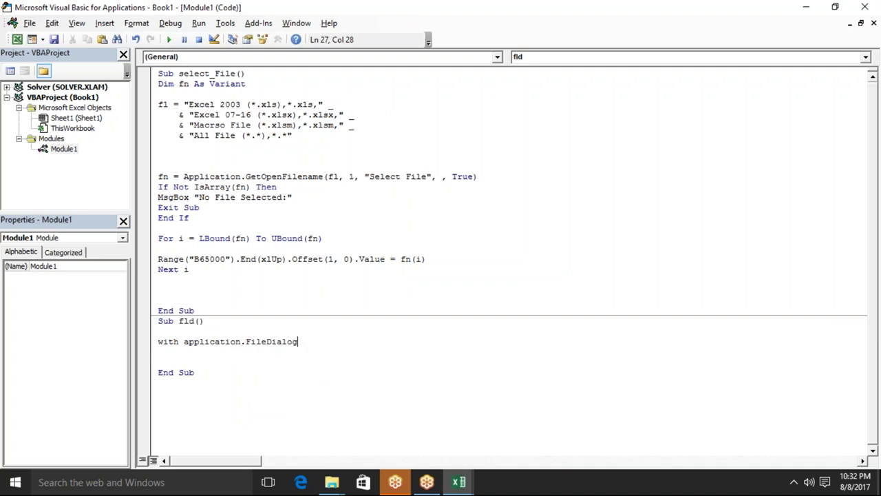
type("(")
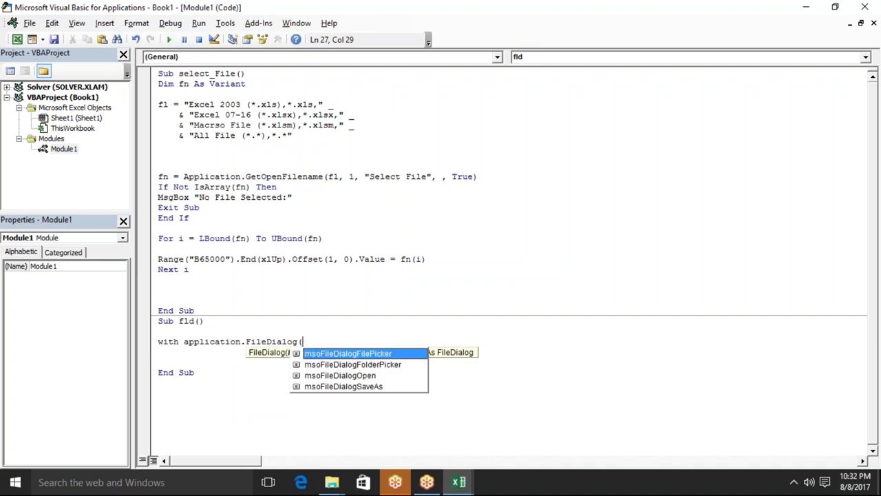
key("Down")
key("Tab")
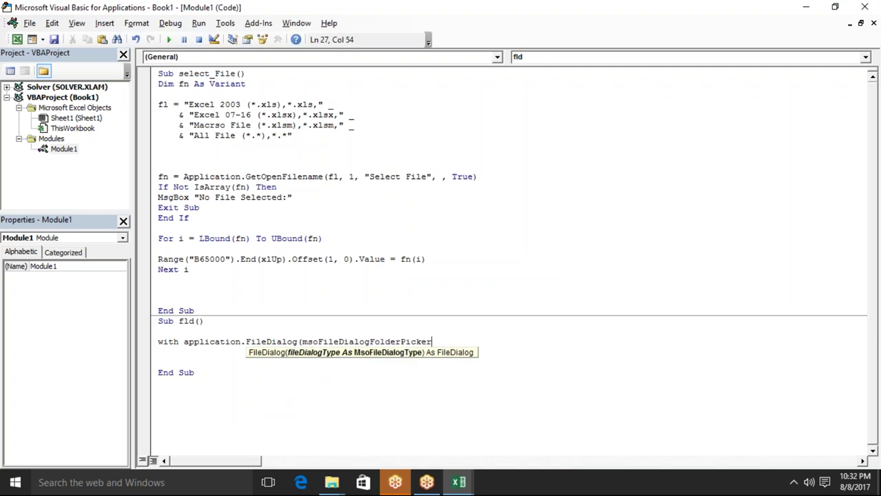
type(")")
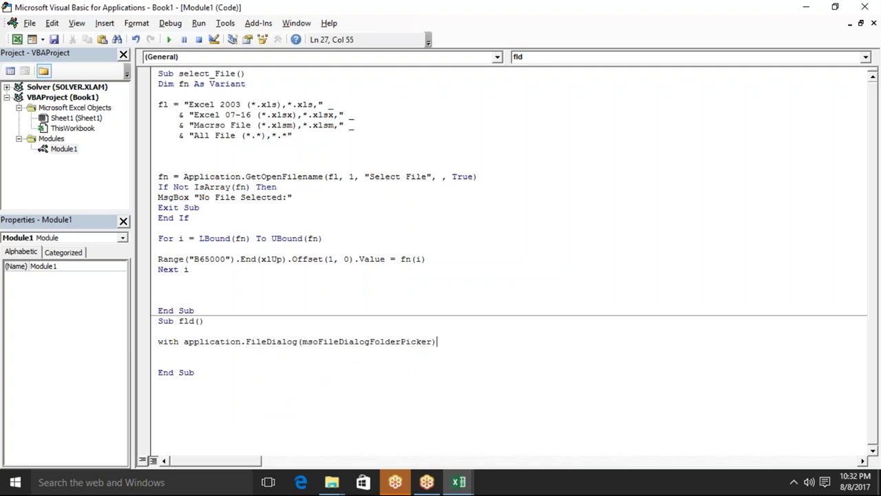
key("Return")
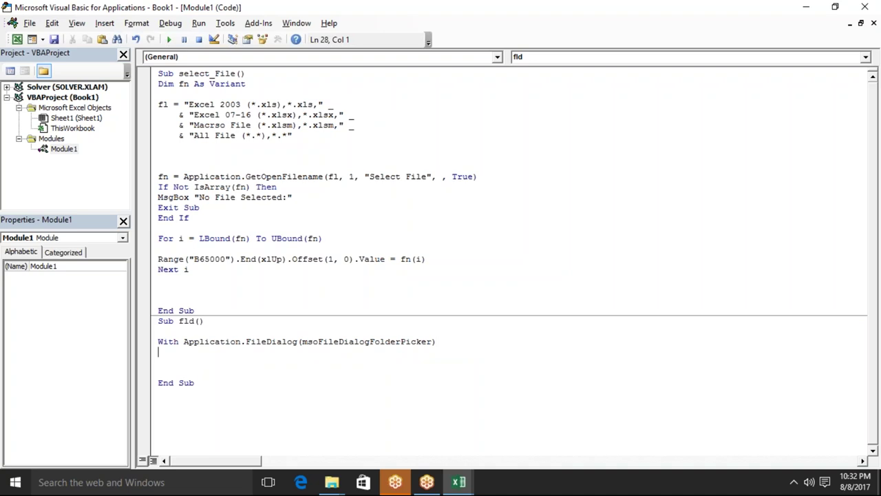
Set .InitialFileName = ActiveWorkbook.Path, then return to the Excel worksheet.
type(".")
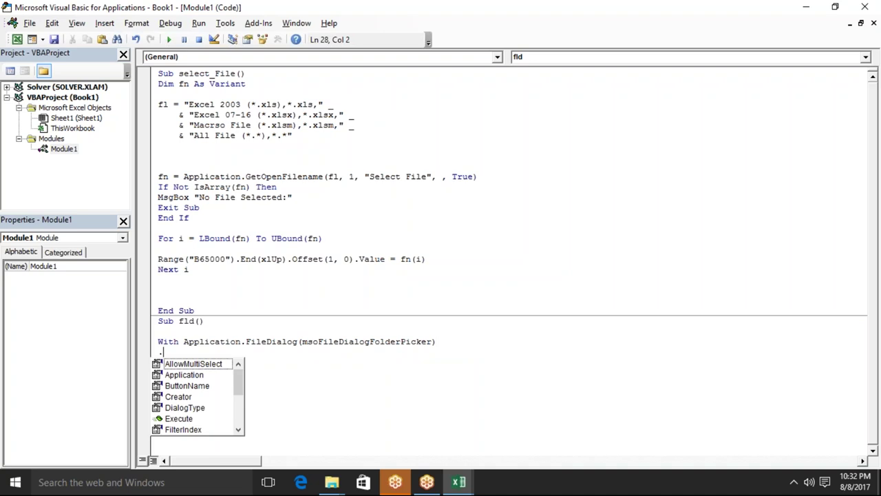
type("i")
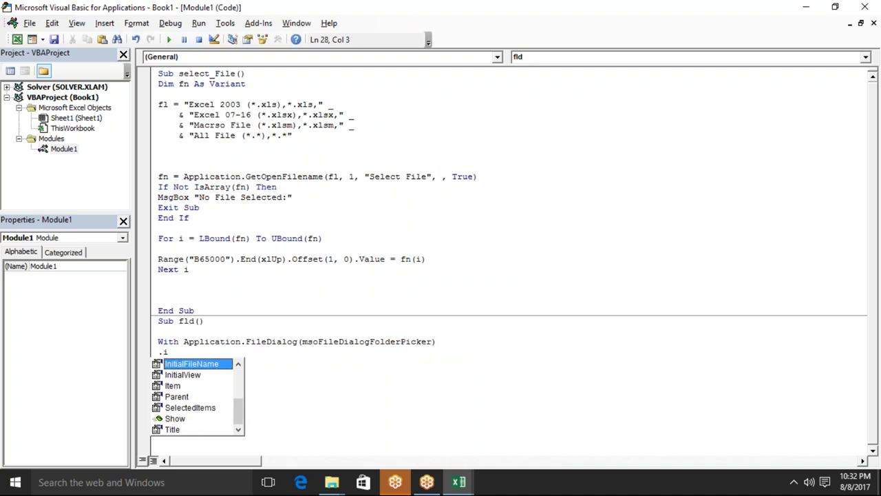
key("Tab")
type("=")
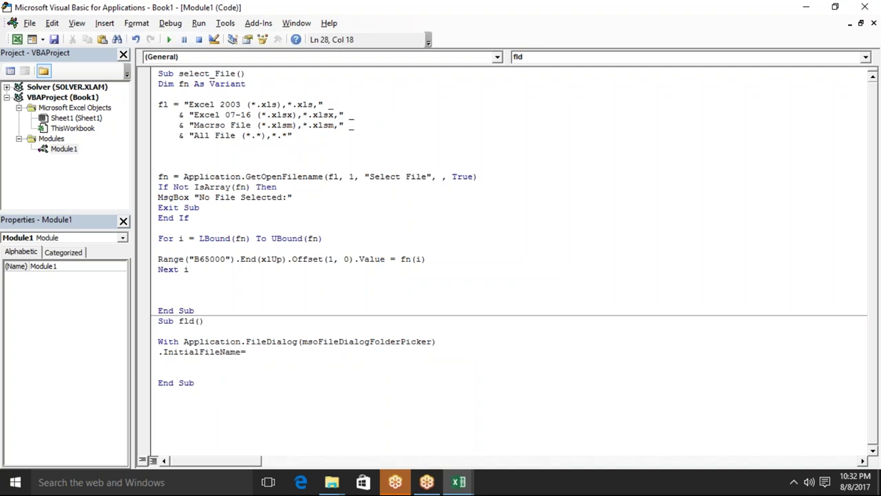
type("activeworkbook")
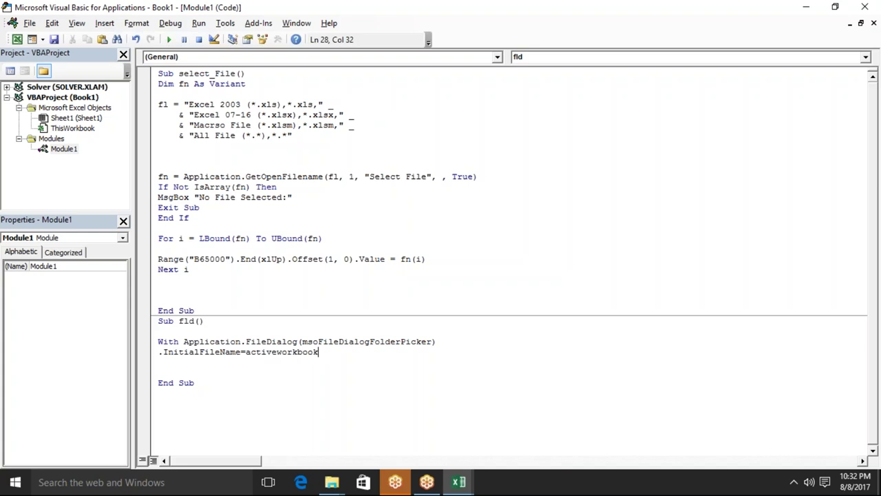
type(".pa")
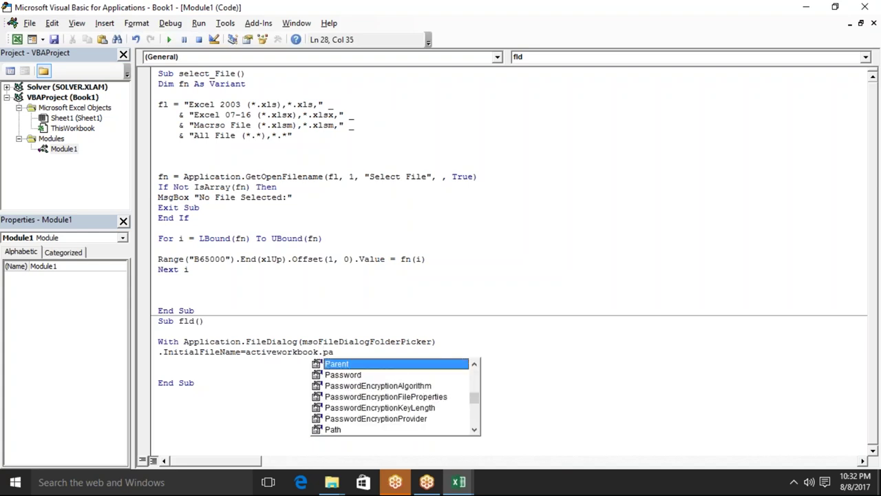
type("t")
key("Tab")
key("Return")
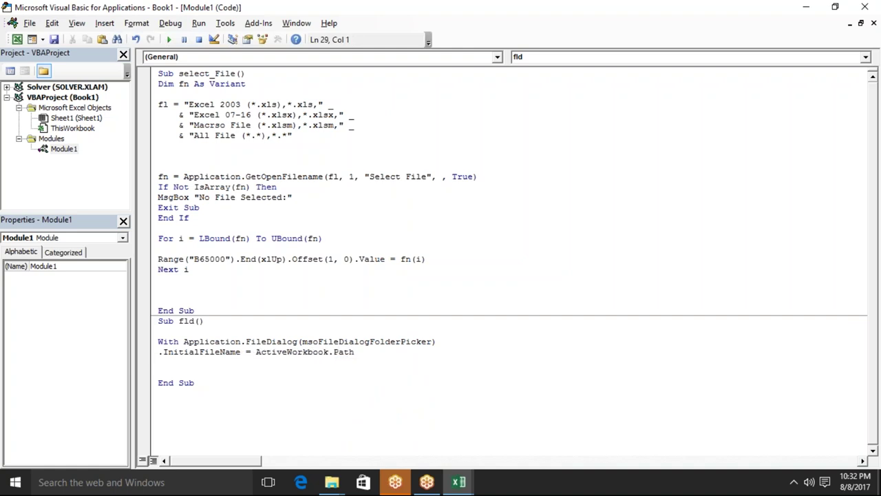
key("alt+F11")
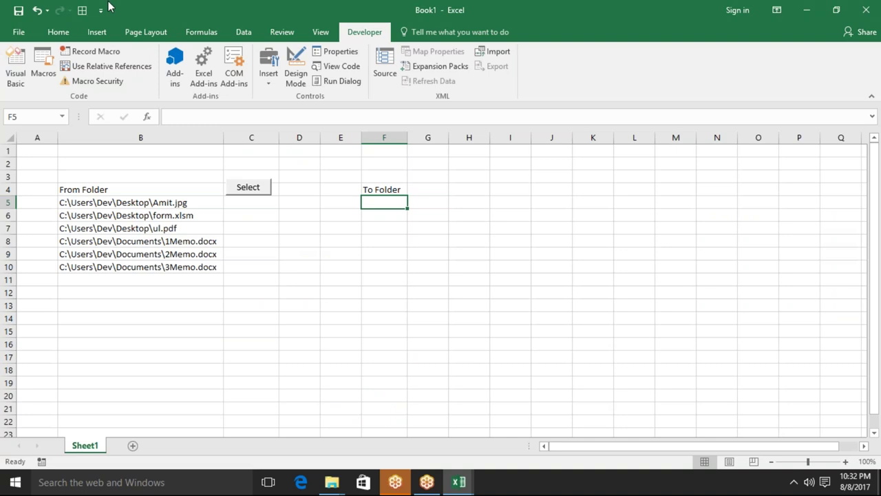
Test the Select macro: cancel the Select File dialog, dismiss 'No File Selected:', return to VBA.
left_click(249, 187)
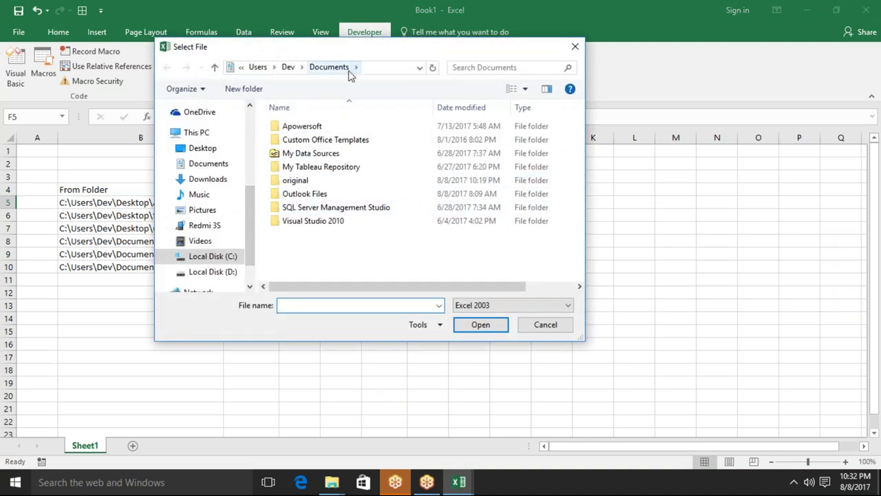
key("Escape")
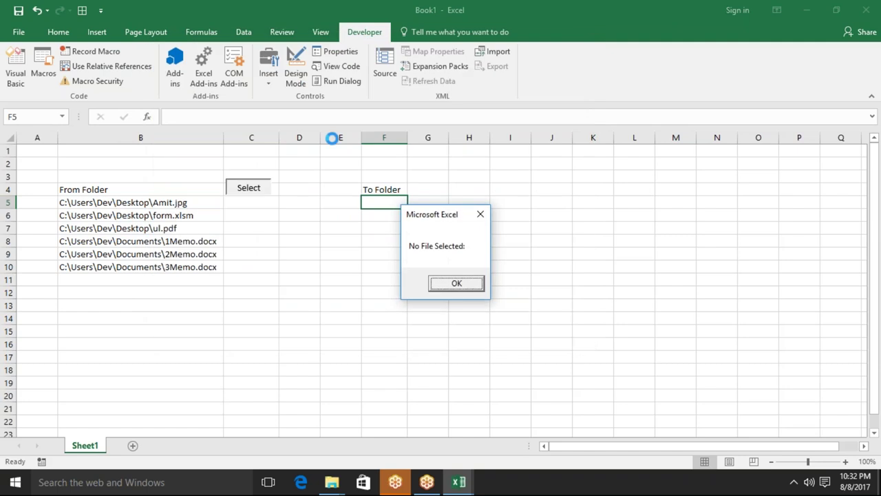
key("Return")
key("alt+F11")
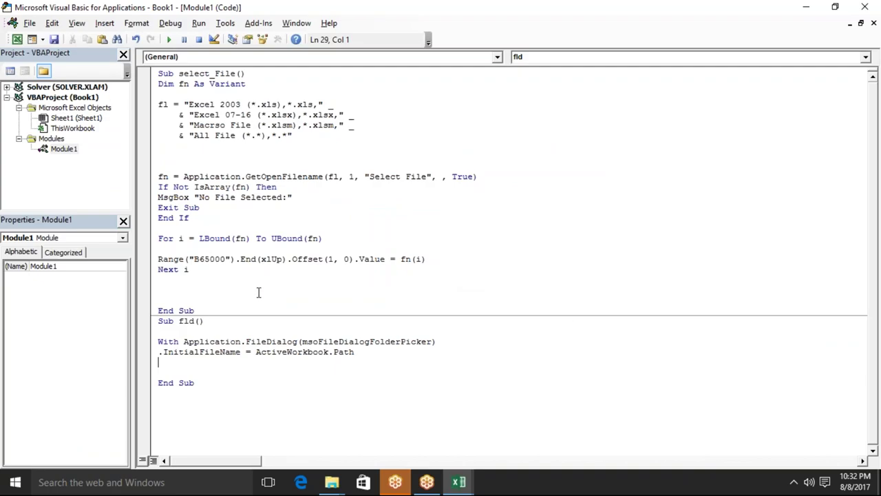
Title the picker "Select Past Folder Location" and add a .Show line.
type(".ti")
key("Tab")
type("= \"Sle")
type("ct Pat")
key("BackSpace")
type("st Fode")
key("BackSpace")
key("BackSpace")
type("lder Location")
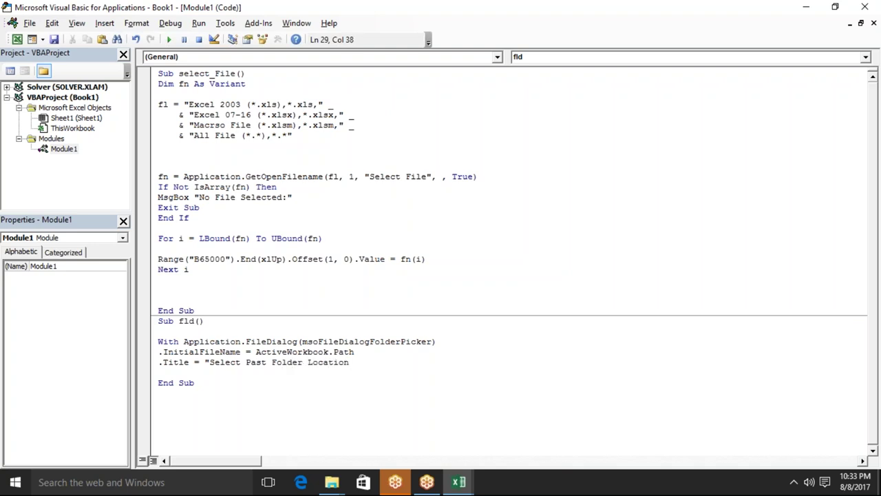
key("Return")
type(".sh")
key("Tab")
key("Return")
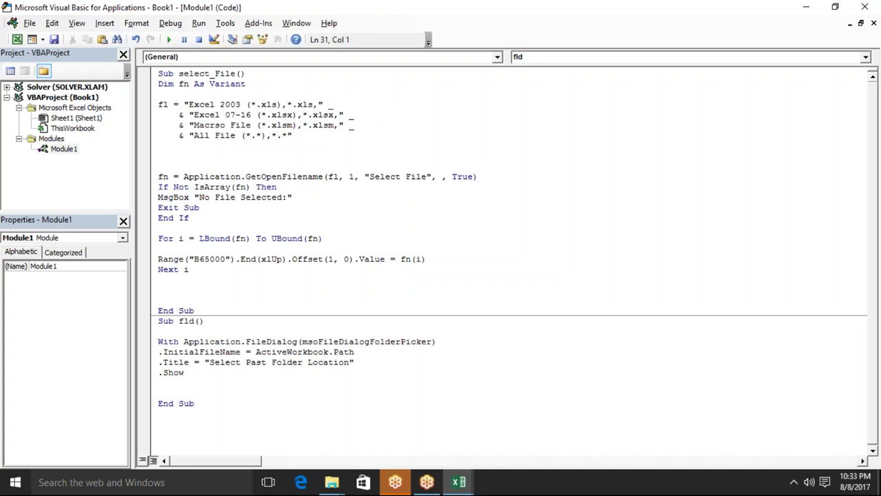
Write .SelectedItems(0) into Range("F5").Value, close with End With, and return to Excel.
type("range")
type("(")
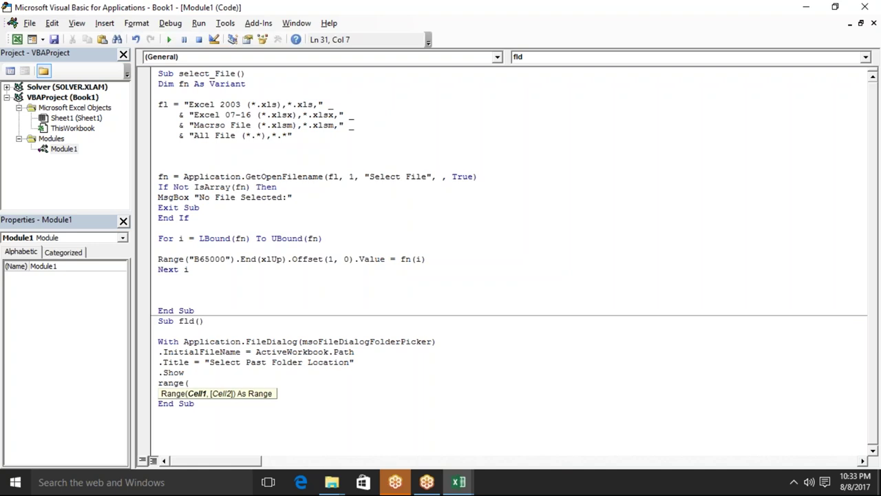
type("\"")
key("alt+F11")
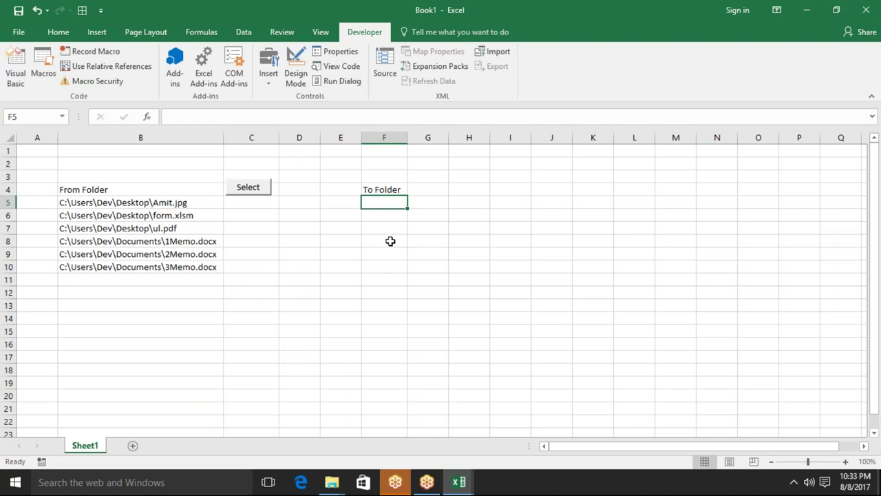
key("alt+F11")
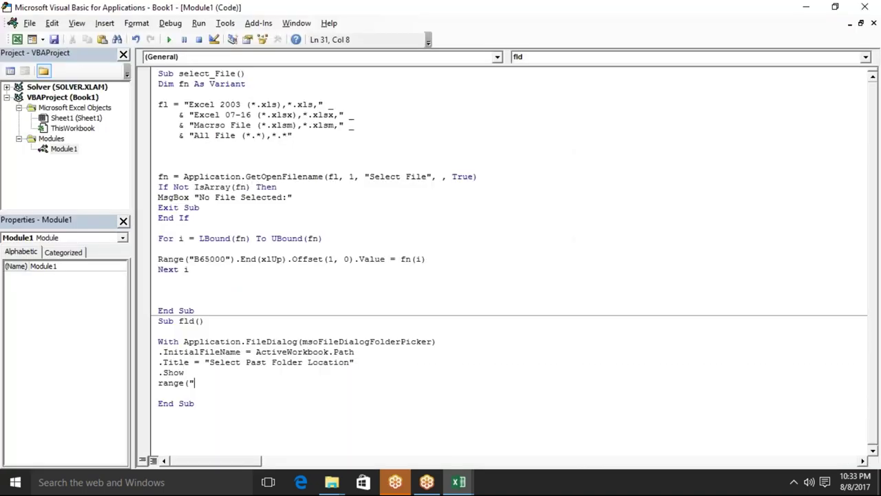
type("F5\"")
type(").")
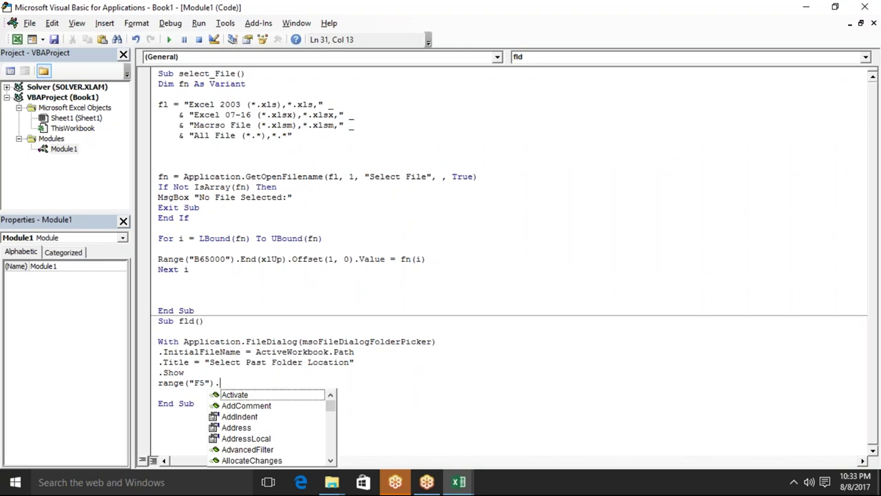
type("v")
type("a")
key("Tab")
type("=")
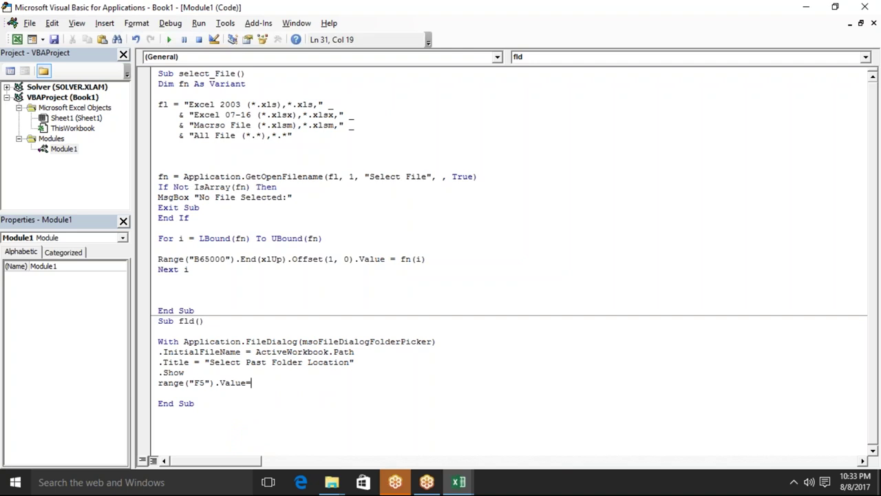
type(".se")
key("Tab")
type("(0)")
key("Return")
type("end with")
key("Return")
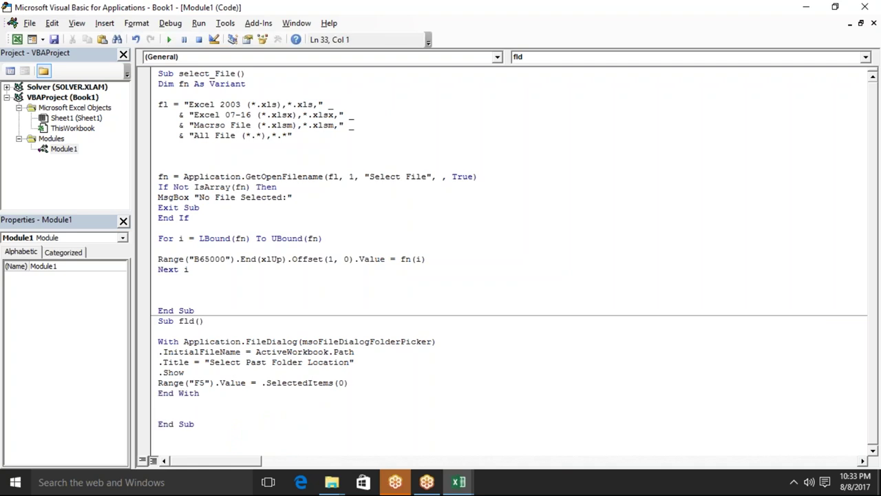
key("alt+F11")
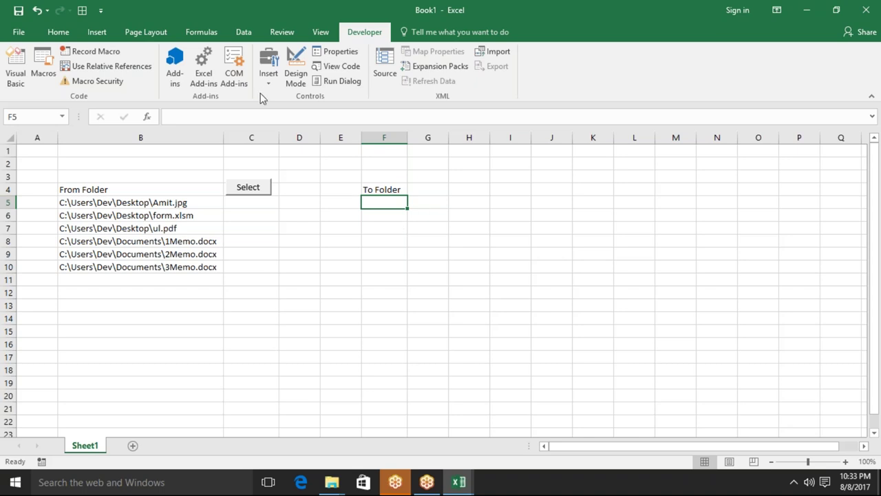
Draw a Form Controls button beside To Folder near G4 and assign it the fld macro.
left_click(268, 82)
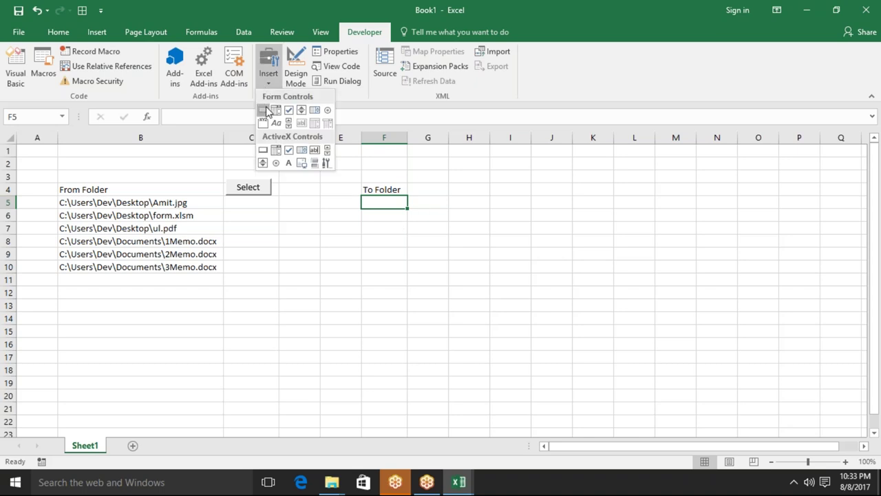
left_click(267, 110)
left_click_drag(413, 183, 461, 199)
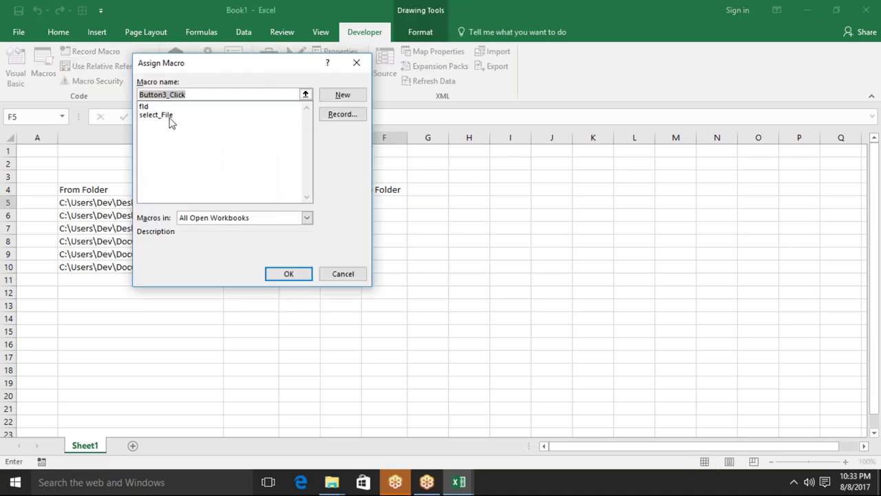
left_click(163, 107)
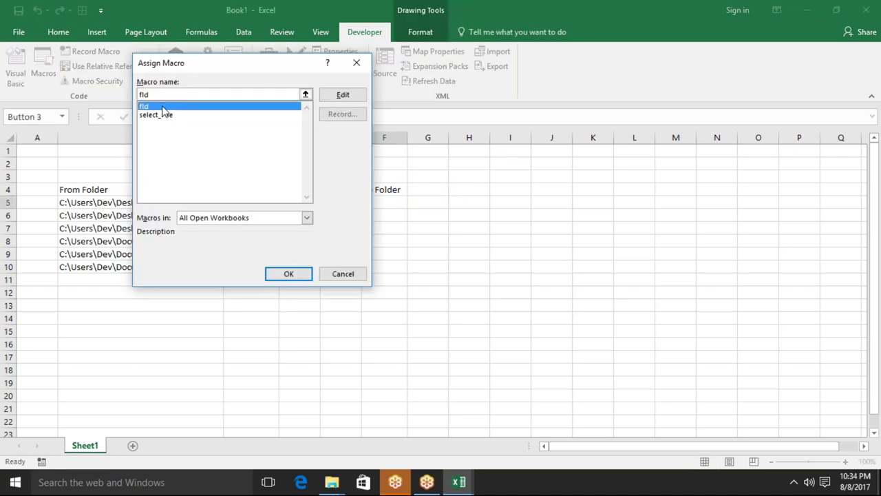
left_click(285, 274)
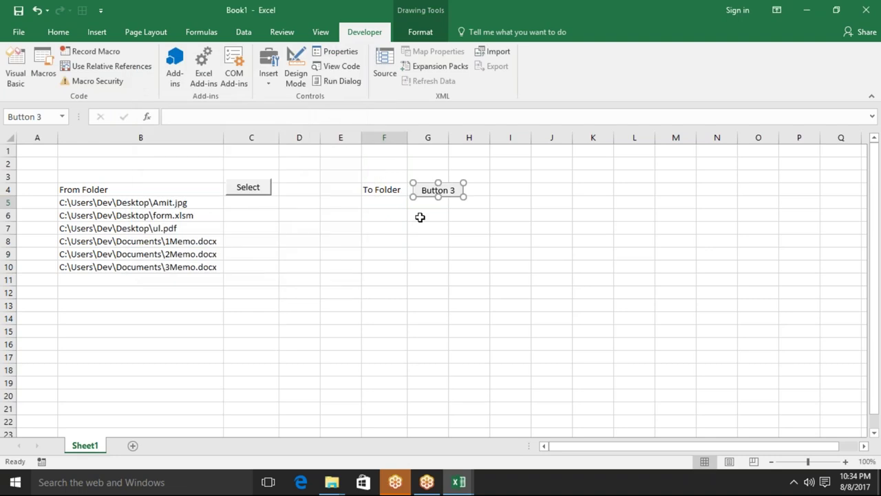
Replace the new button's caption with Select.
left_click(453, 191)
key("Home")
key("Delete")
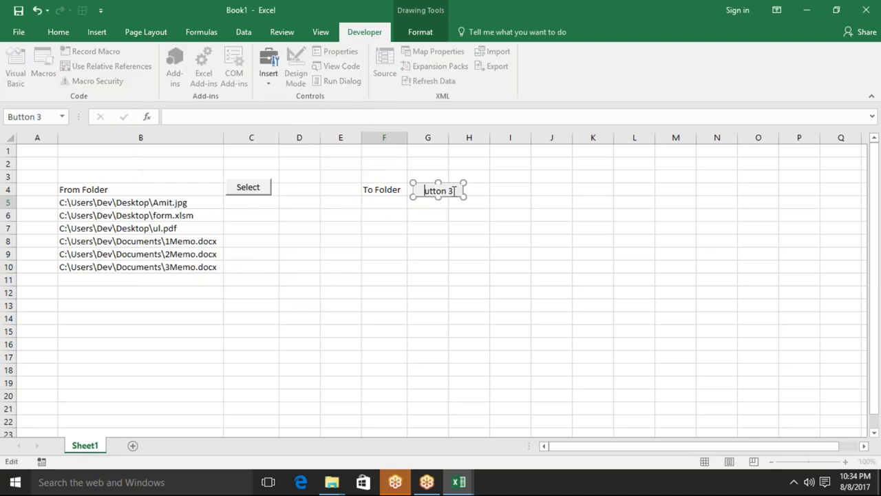
key("Delete")
key("Delete")
key("Delete")
type("Select")
Run the new Select button and pick C:\2016\1, which triggers run-time error 5.
left_click(455, 232)
left_click(438, 190)
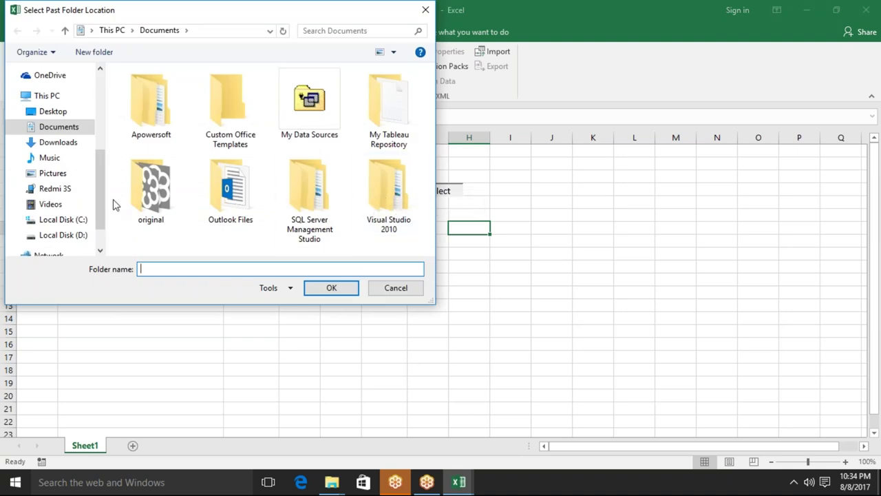
left_click(62, 219)
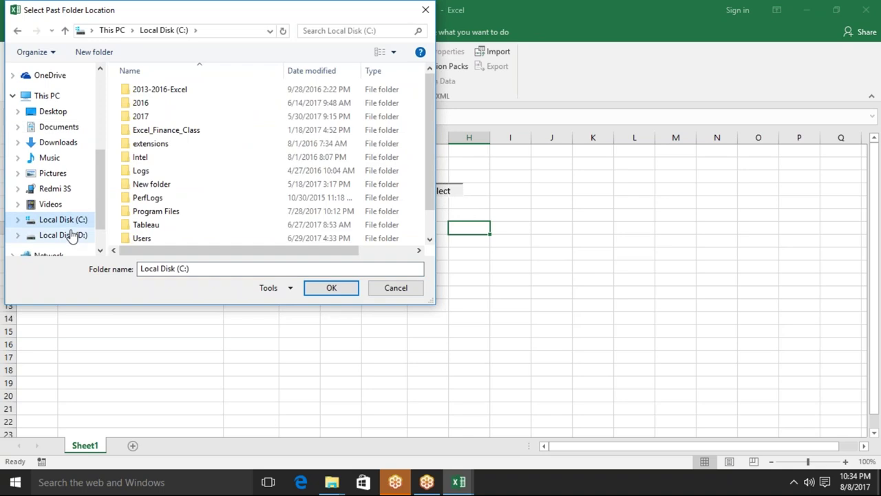
double_click(159, 105)
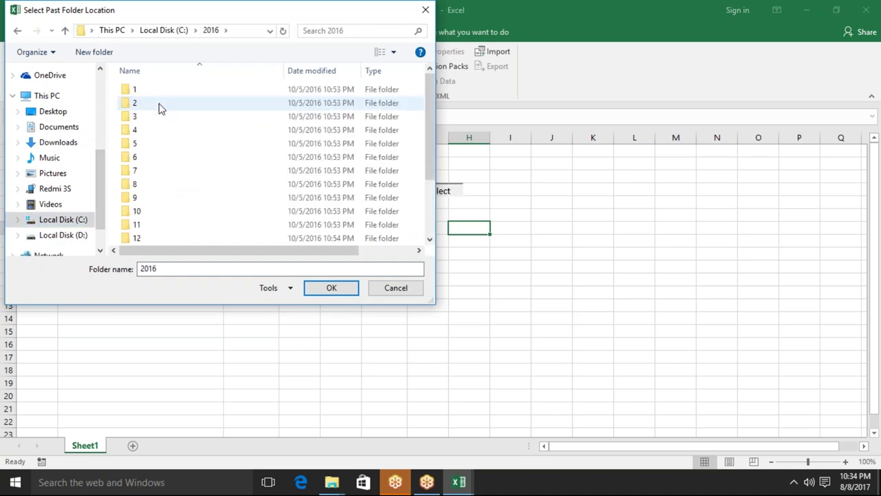
double_click(159, 100)
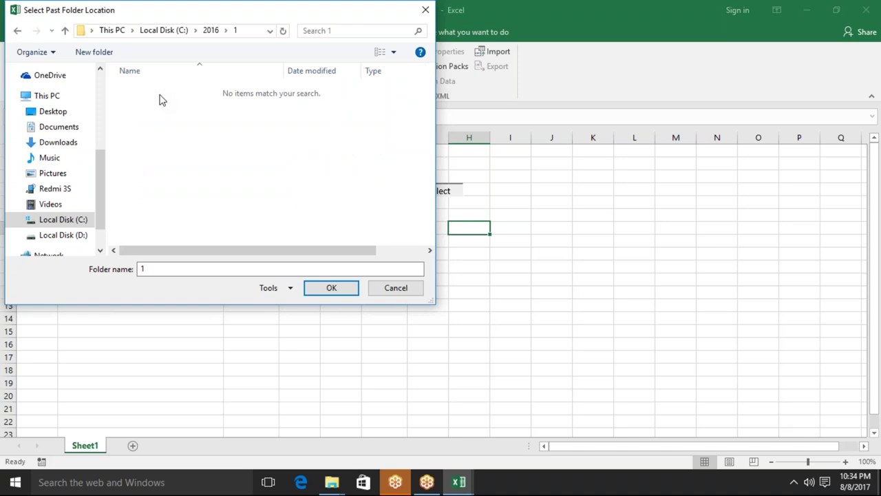
left_click(325, 294)
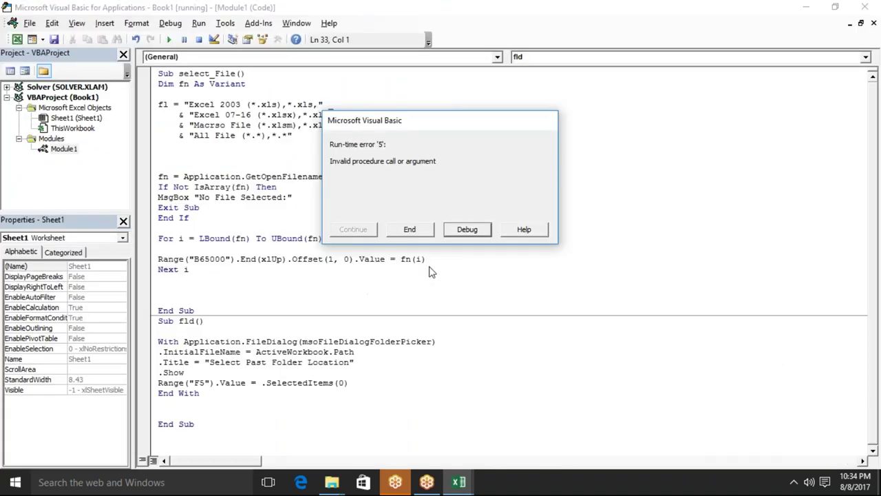
Debug the error, change .SelectedItems(0) to .SelectedItems(1), and continue the macro.
left_click(458, 229)
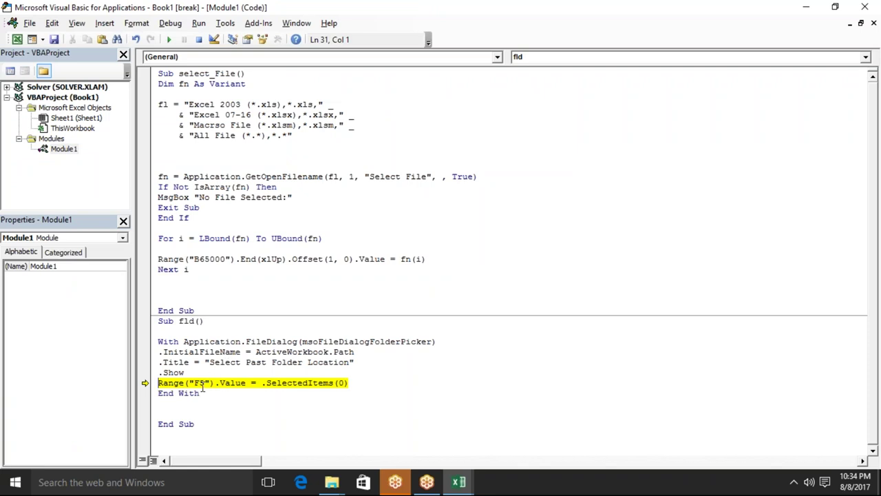
left_click(345, 383)
key("BackSpace")
type("1")
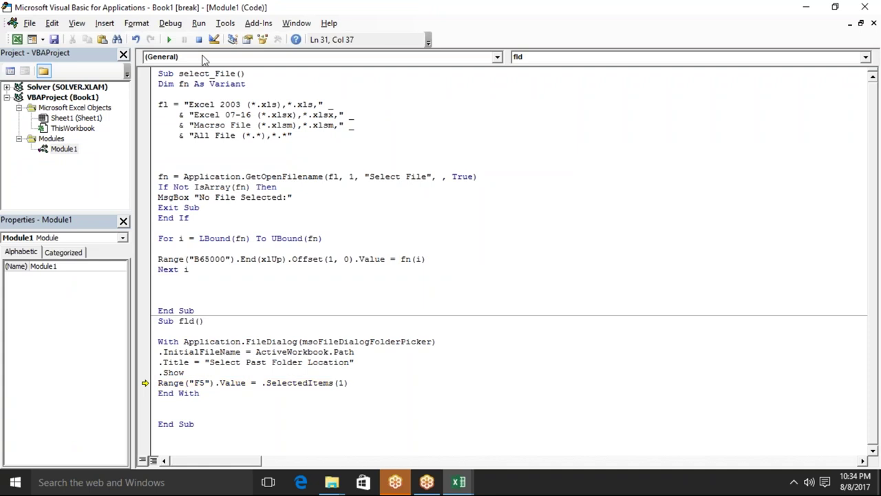
left_click(170, 41)
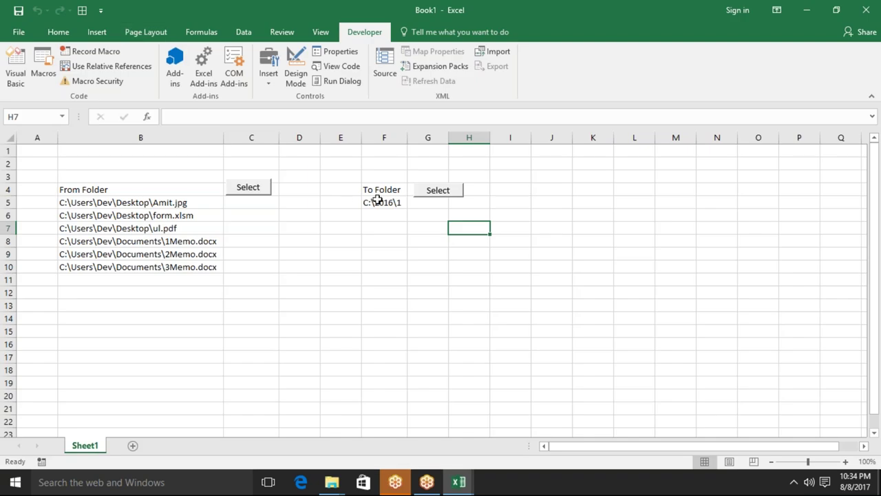
Inspect F5 showing C:\2016\1, then return to the VBA editor.
left_click(378, 200)
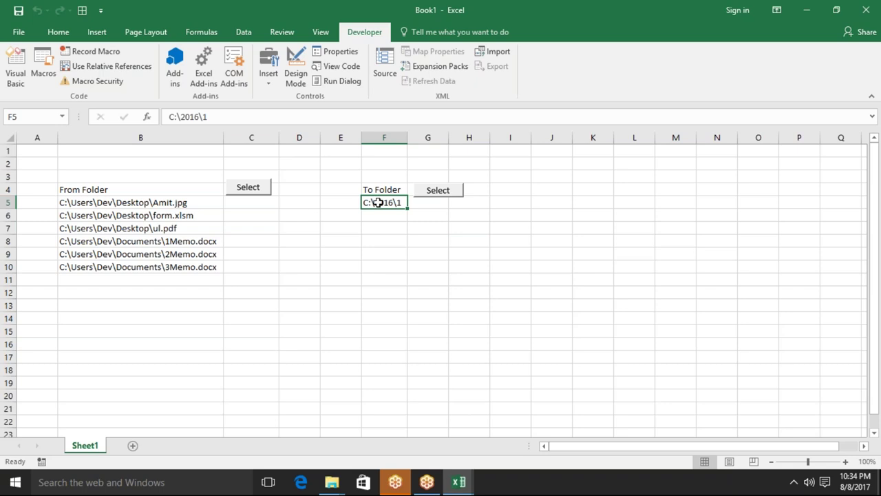
key("alt+F11")
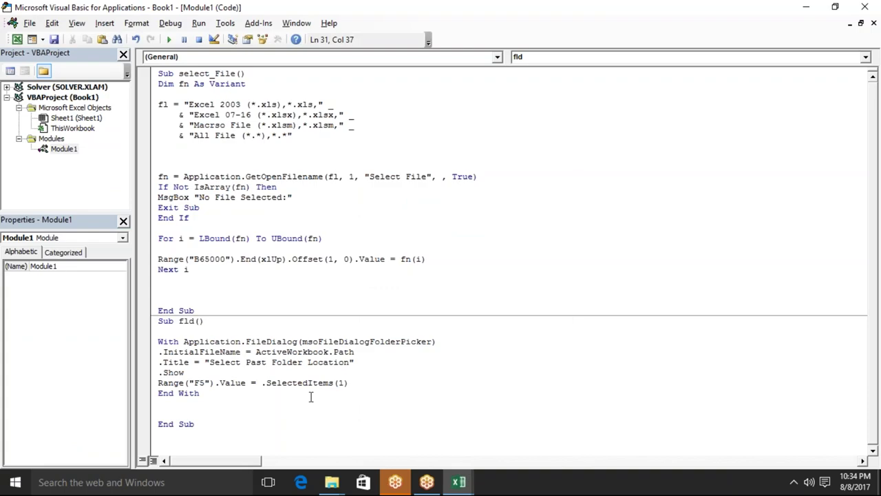
Append & "\" to the Range("F5") line so the path ends with a backslash.
left_click(302, 411)
left_click(357, 385)
type("& \"")
type("\\\"")
left_click(368, 431)
key("alt+F11")
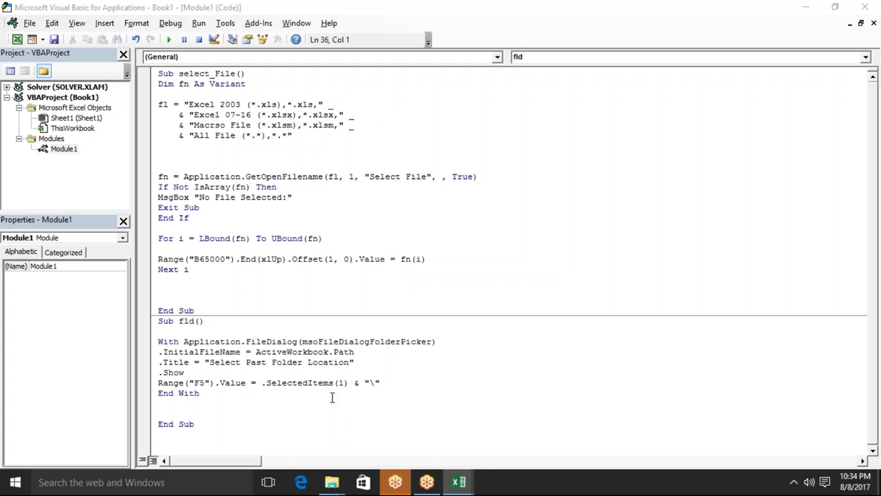
Rerun the folder picker with folder 1, widen column F, and check F5 reads C:\2016\1\.
left_click(438, 196)
left_click(155, 92)
left_click(312, 296)
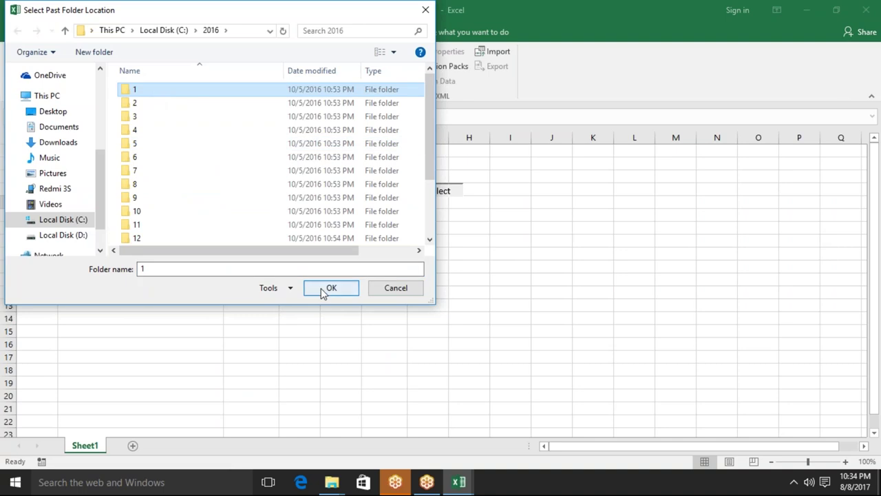
left_click(394, 265)
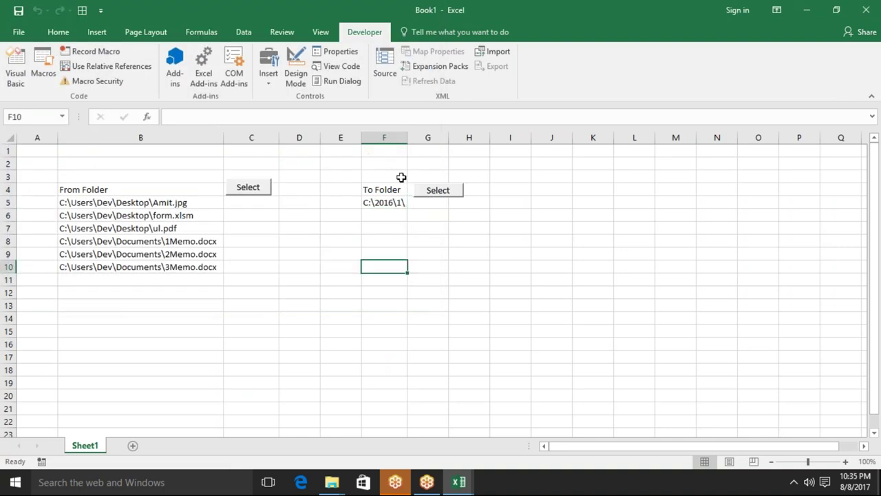
left_click_drag(409, 141, 411, 142)
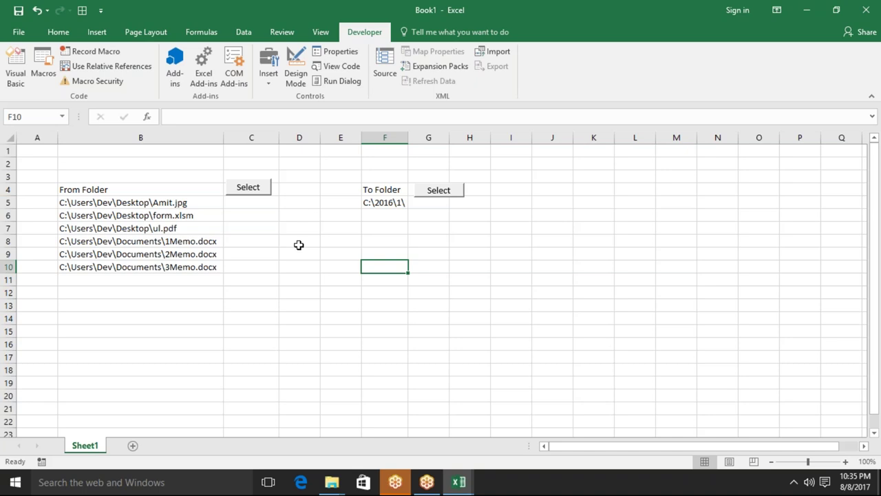
left_click_drag(140, 207, 158, 265)
left_click(375, 202)
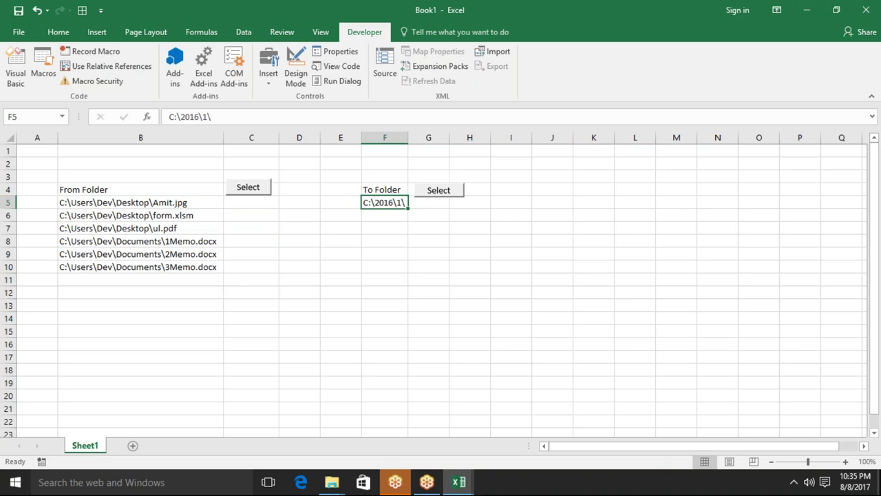
key("alt+F11")
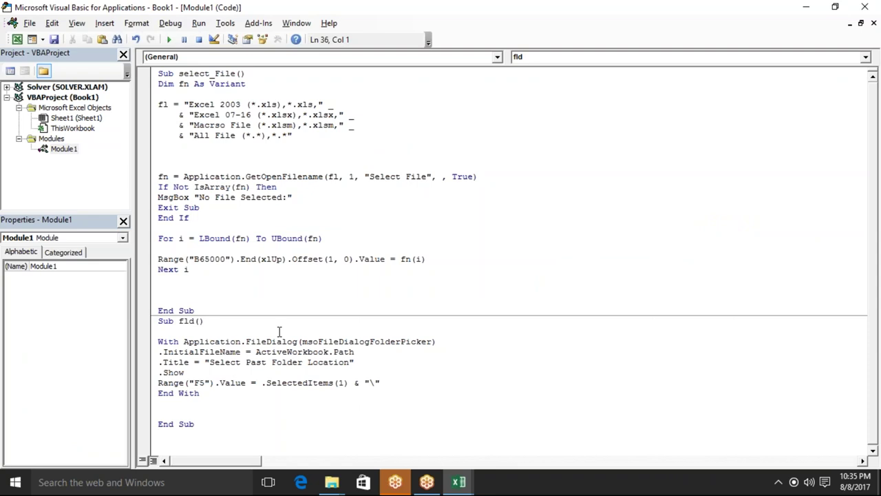
Add a Sub copy() procedure header below the fld macro.
key("Return")
key("Return")
key("Return")
key("Return")
key("Return")
key("Return")
key("Return")
key("BackSpace")
key("BackSpace")
key("BackSpace")
key("BackSpace")
key("BackSpace")
key("BackSpace")
key("BackSpace")
key("BackSpace")
key("BackSpace")
key("BackSpace")
type("sub ")
type("ct")
key("BackSpace")
key("BackSpace")
type("copy")
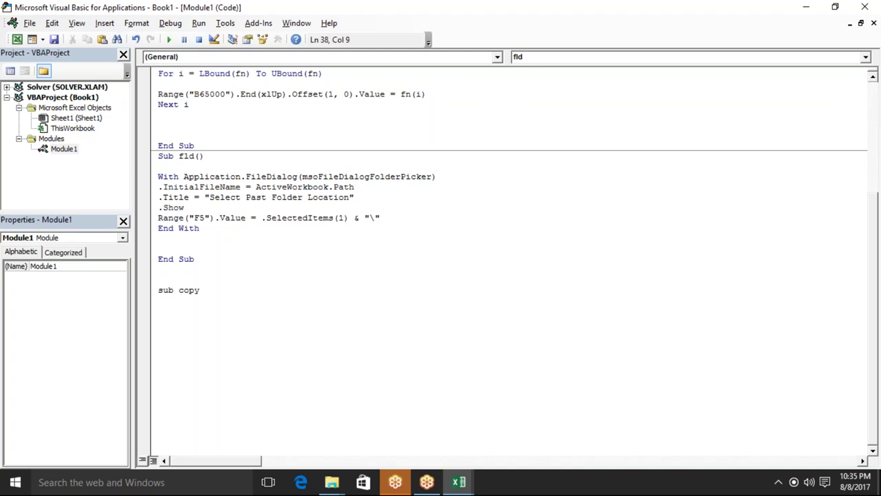
type("()")
key("Return")
key("Return")
key("Return")
key("Return")
key("Return")
key("Return")
Draft declaration and FileCopy p, d lines inside copy, then remove the FileCopy line and return to Excel.
key("Up")
key("Up")
left_click(159, 321)
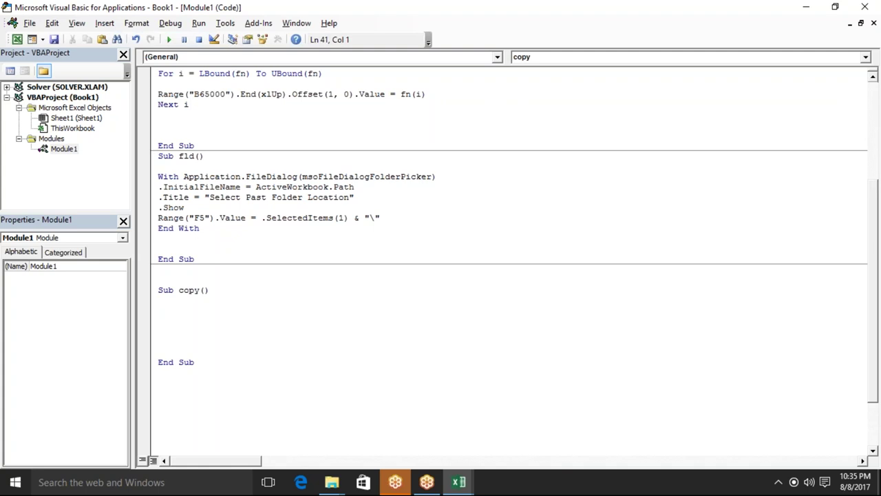
type("copy ")
type("op as ")
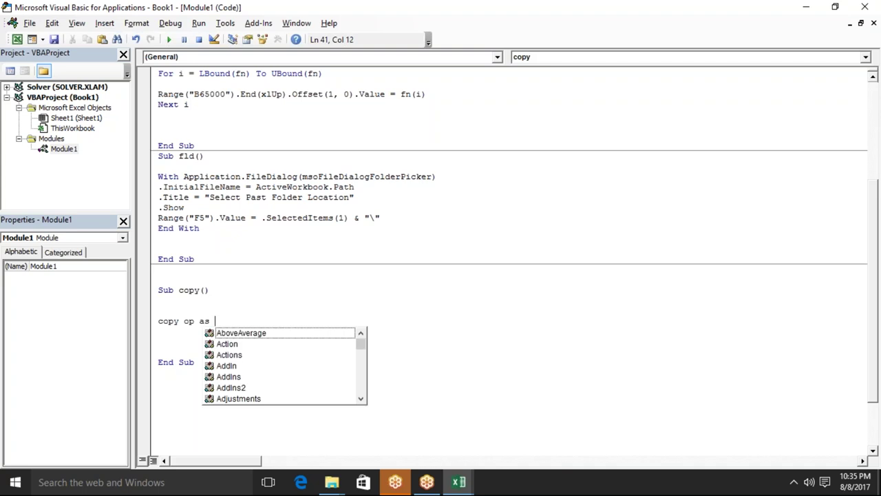
type("der")
key("BackSpace")
key("BackSpace")
key("BackSpace")
key("BackSpace")
key("BackSpace")
key("BackSpace")
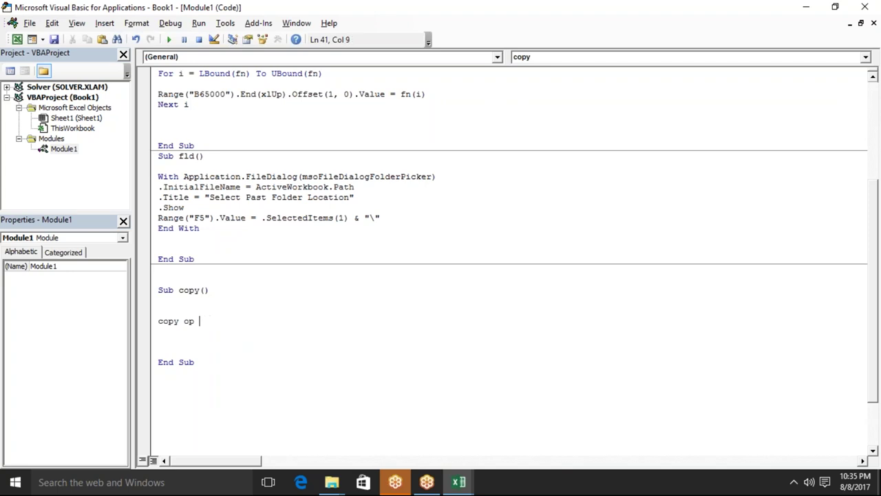
type(", ")
type("des")
key("Down")
key("Up")
key("BackSpace")
key("BackSpace")
key("BackSpace")
key("BackSpace")
key("BackSpace")
key("BackSpace")
key("BackSpace")
key("BackSpace")
type("file")
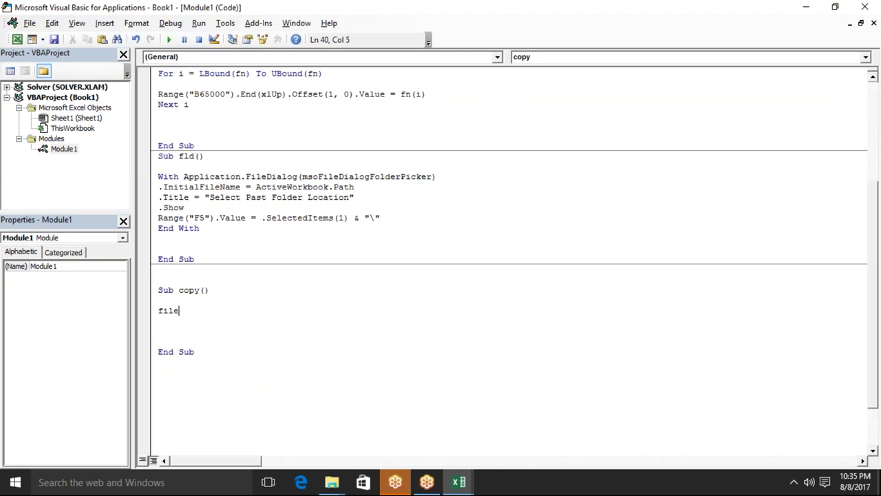
type("cop")
type("y")
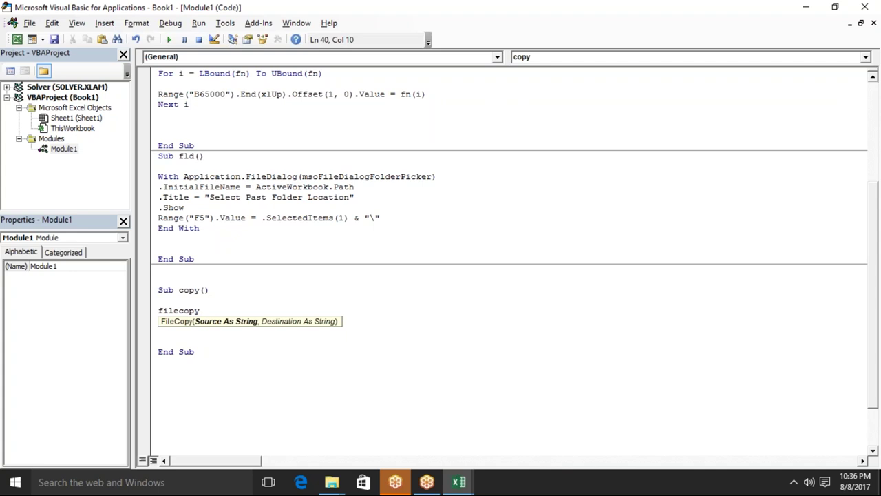
type("p, d")
key("Return")
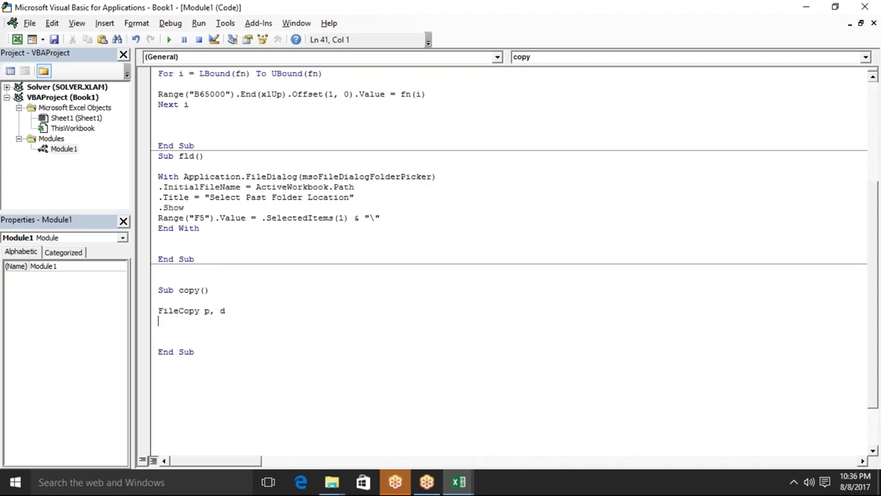
key("BackSpace")
key("BackSpace")
key("BackSpace")
key("BackSpace")
key("BackSpace")
key("BackSpace")
key("BackSpace")
key("BackSpace")
key("BackSpace")
key("BackSpace")
key("BackSpace")
key("alt+F11")
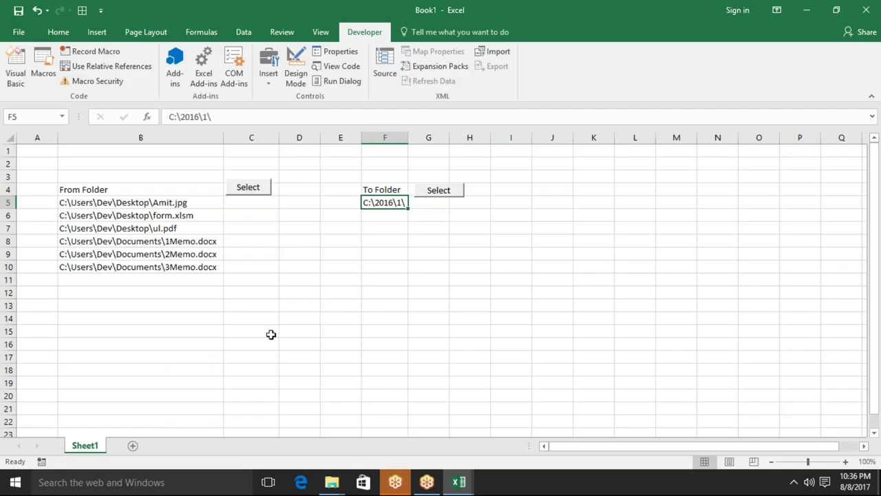
In copy, start a For i = 5 To Range("B65000").End(xlUp).Row loop.
key("alt+F11")
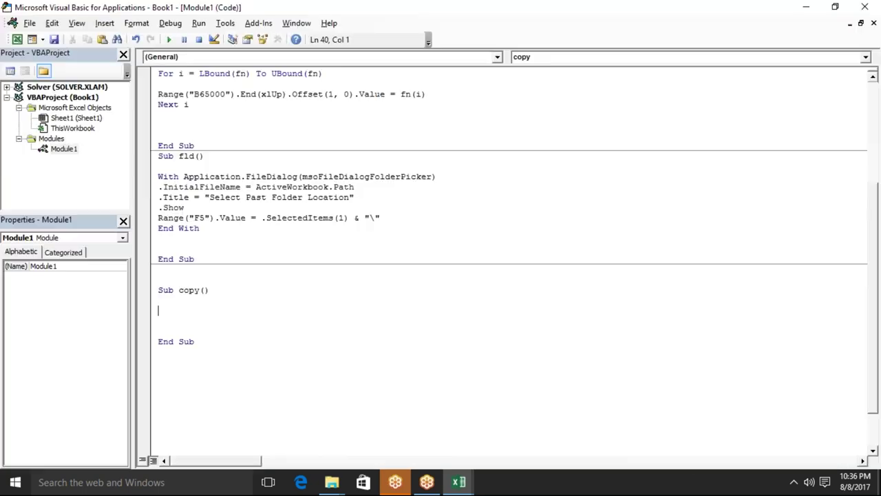
key("Return")
type("for i =")
key("alt+F11")
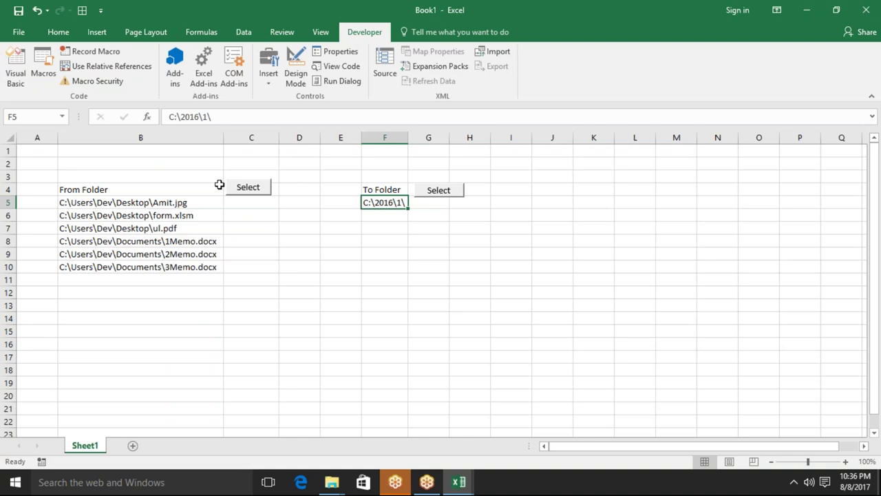
key("alt+F11")
type("5 to range(\"B65000\").end")
key("Tab")
type("(")
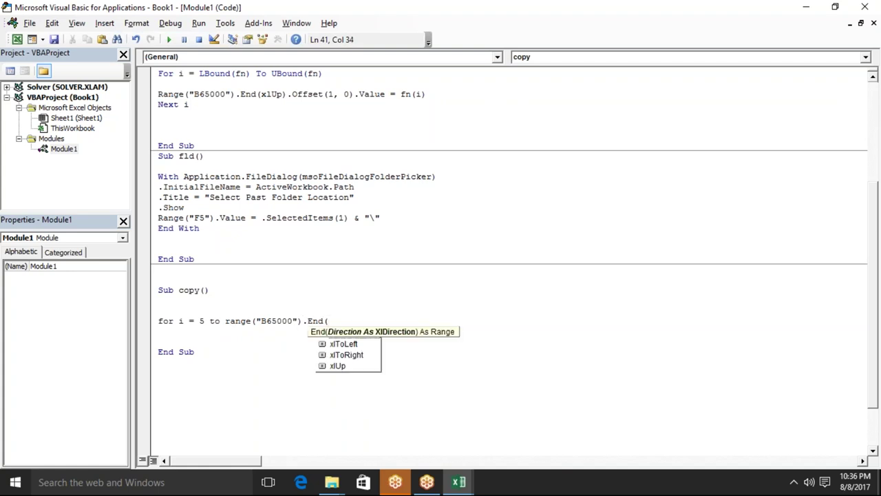
key("Down")
key("Down")
key("Down")
key("Tab")
type(").")
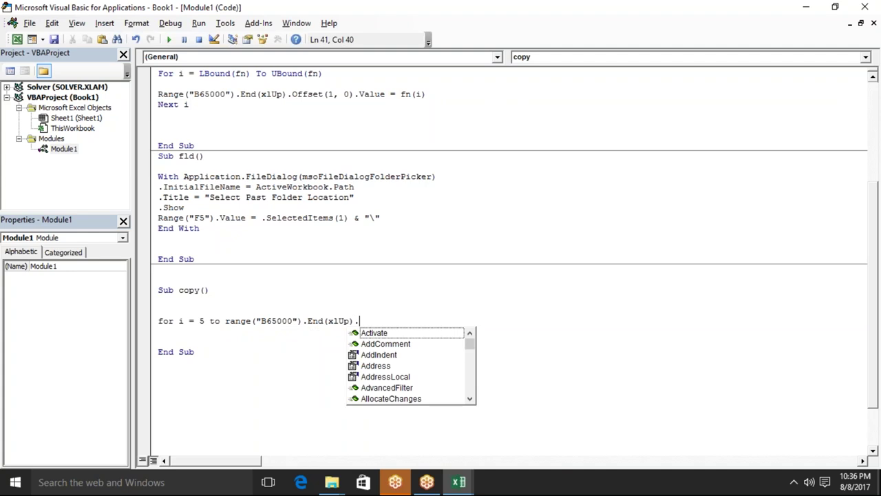
type("ro")
key("Tab")
key("Return")
key("Return")
Review the source paths in B5:B10 and the destination in F5, then return to the code.
key("alt+Tab")
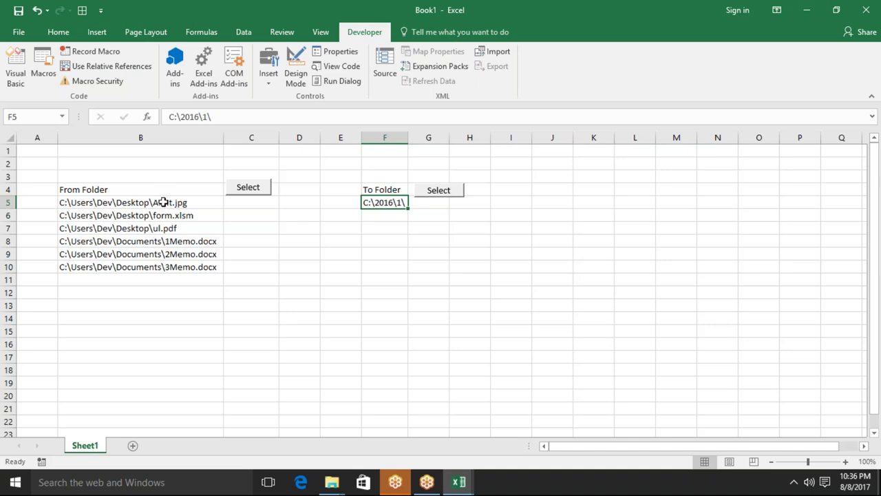
left_click_drag(164, 202, 161, 267)
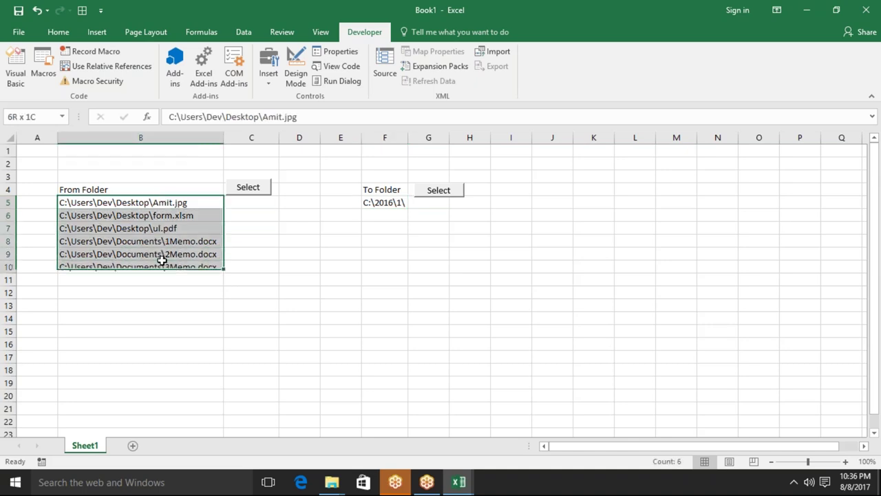
left_click(185, 204)
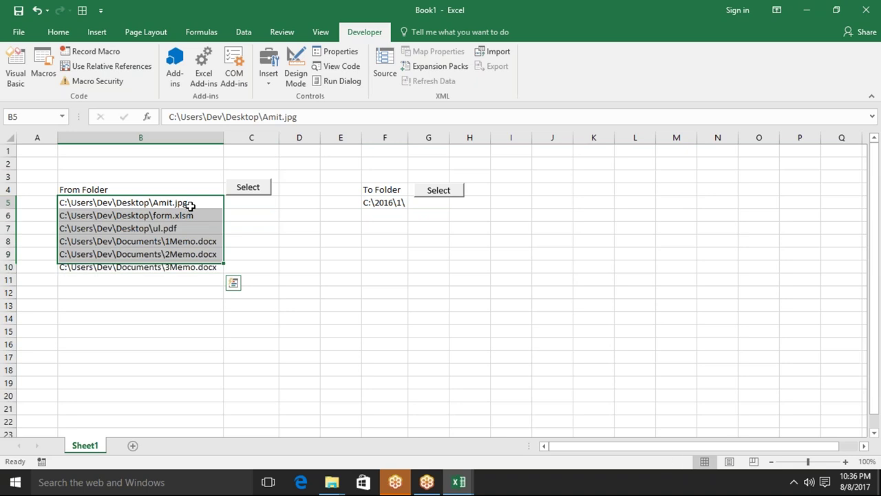
left_click(403, 205)
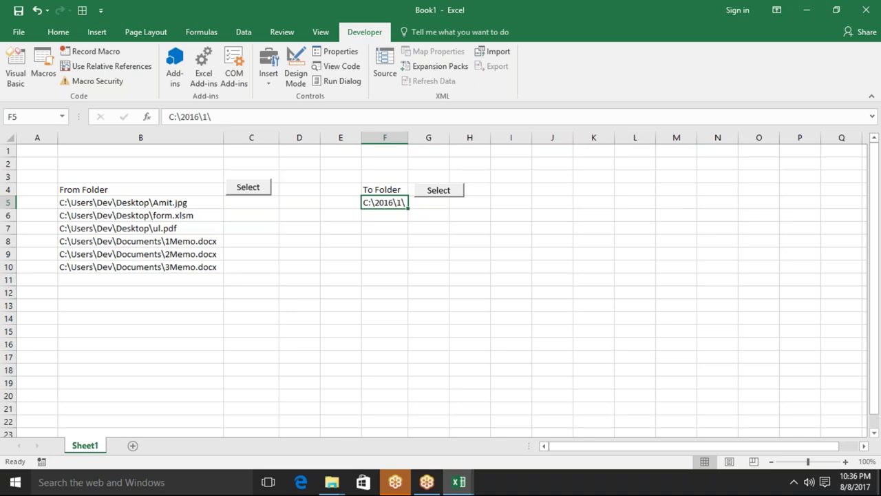
left_click(131, 202)
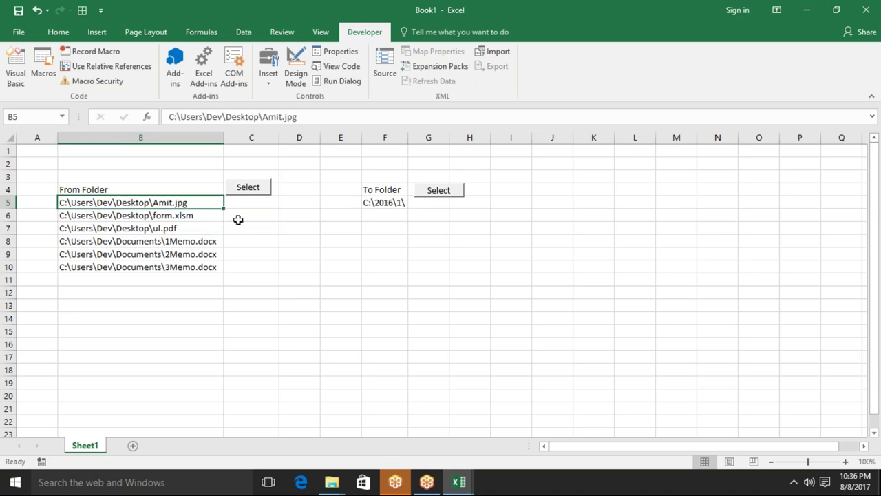
left_click(402, 204)
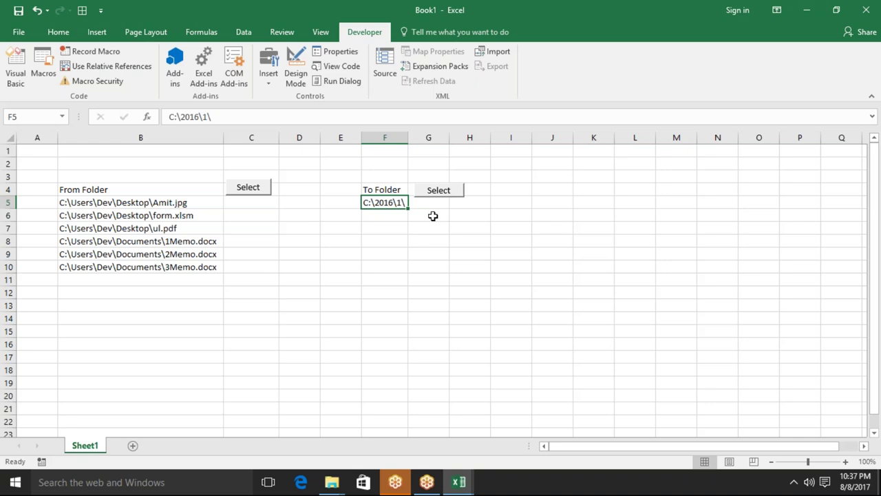
key("alt+F11")
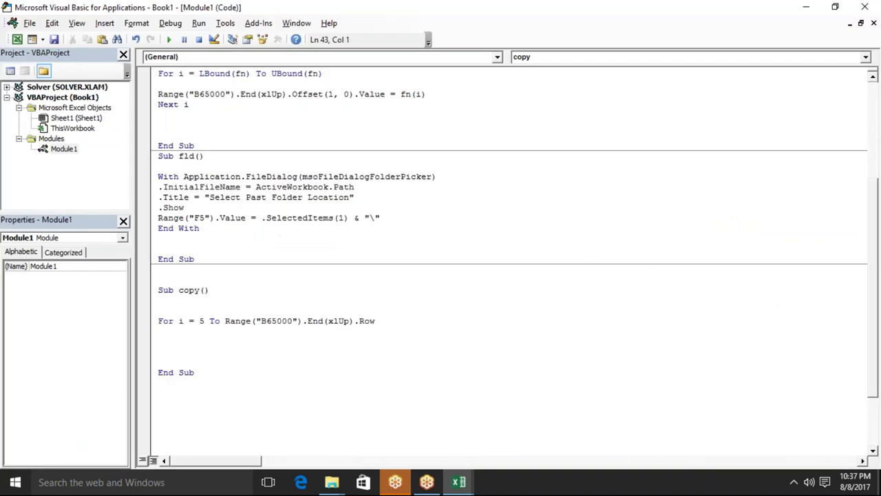
Add FileCopy "C:\\2016\1.xlsx", "D:\\2017\1.xlsx" in the loop, inserting the missing quote before D:.
type("filecopy ")
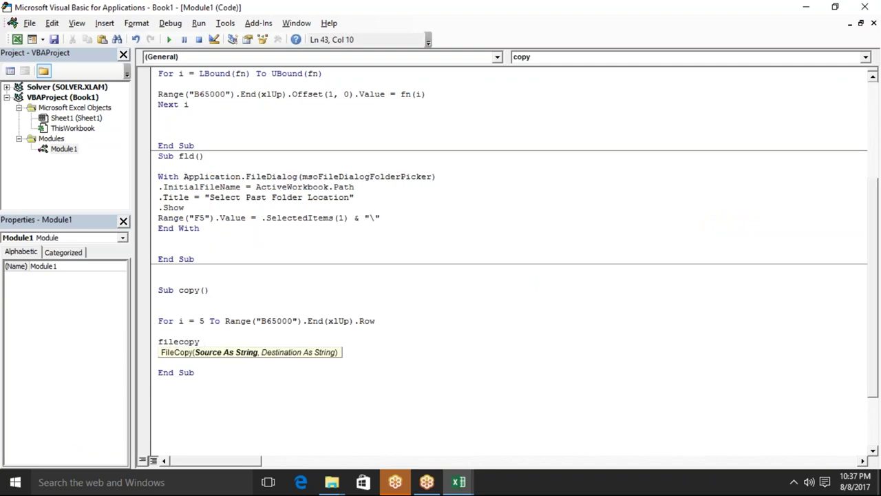
type("\"C")
type(":\\\\")
type("2016\\")
type("1.xlsx\",")
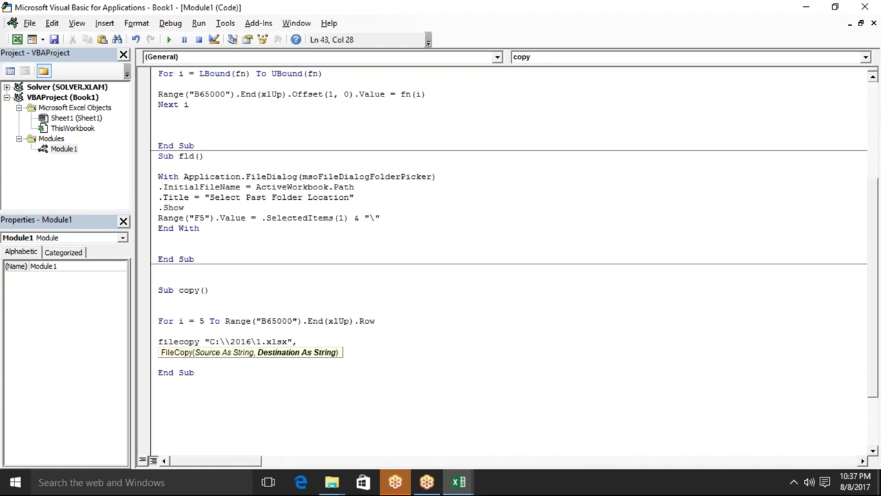
type("D")
type(":")
type("\\\\2017\\")
type("1.")
type("xlsx")
type("\"")
key("Return")
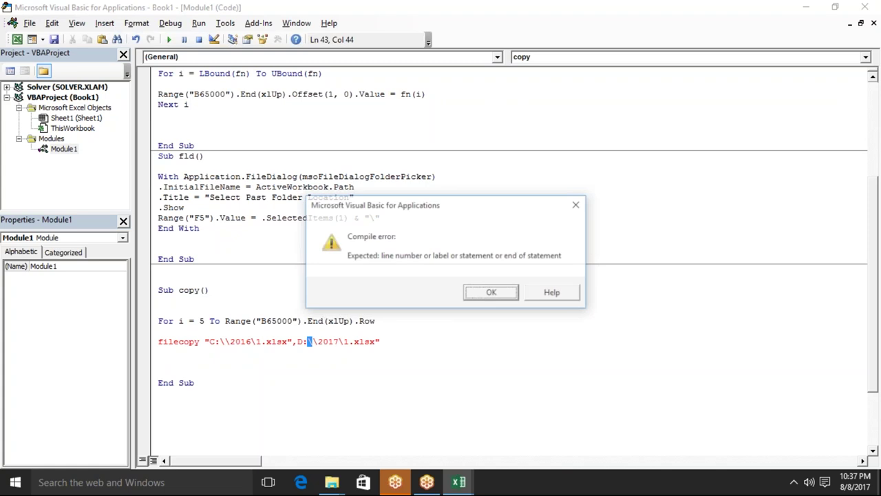
key("Return")
key("Left")
key("Left")
key("Left")
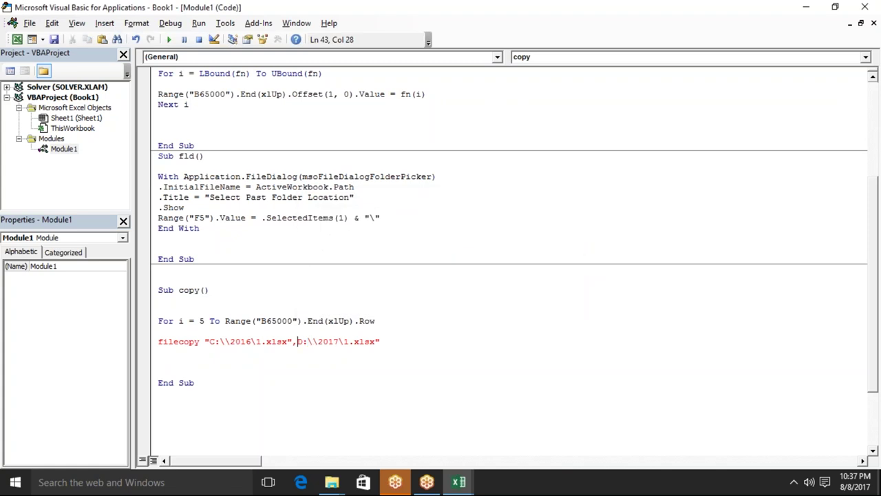
type("\"")
left_click(402, 358)
left_click(311, 379)
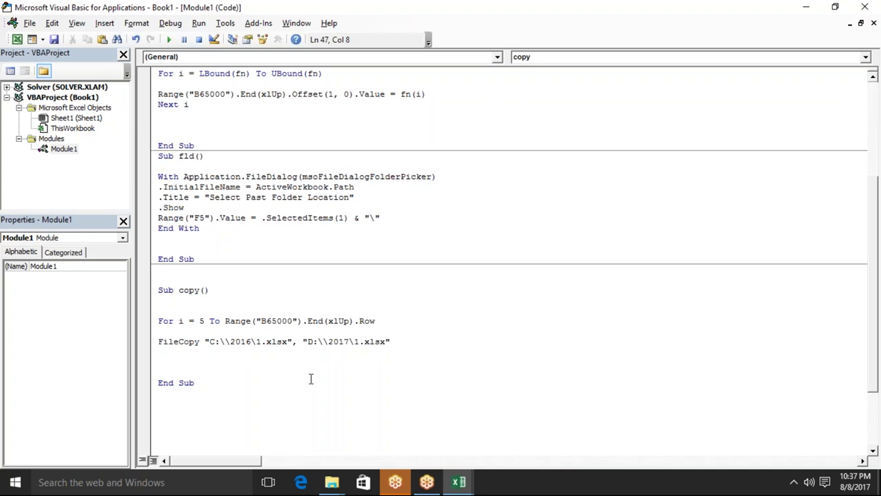
Check the source paths in B5:B10 and the destination folder cell F5, then return to the code.
key("alt+F11")
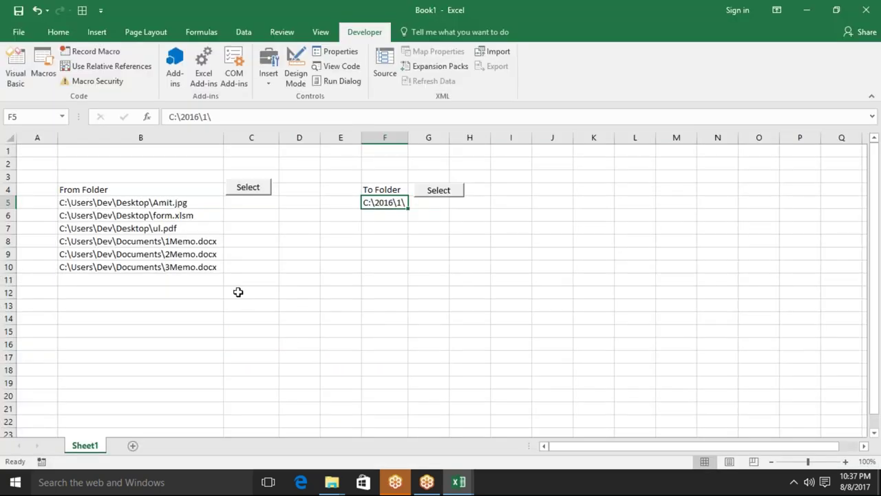
left_click_drag(198, 203, 196, 265)
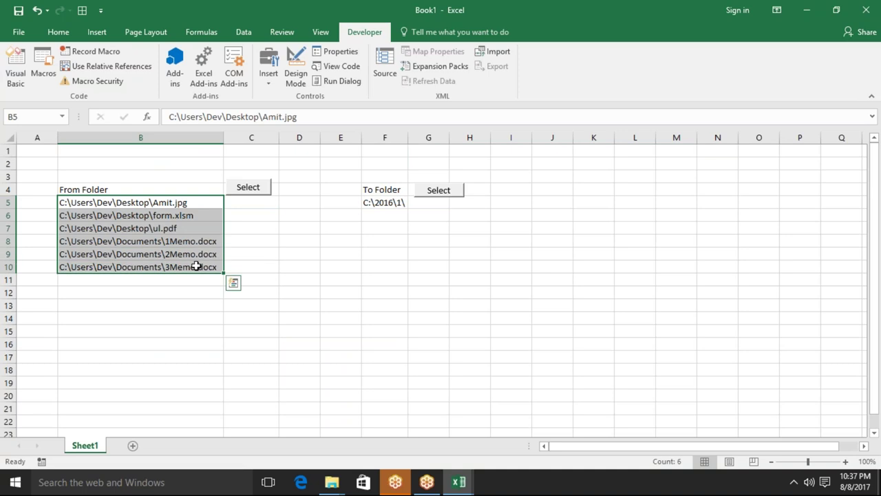
left_click(372, 201)
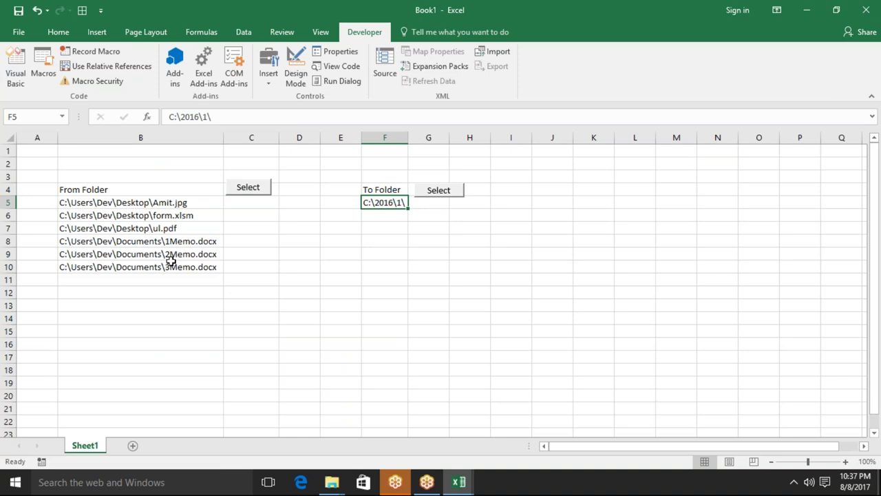
key("alt+F11")
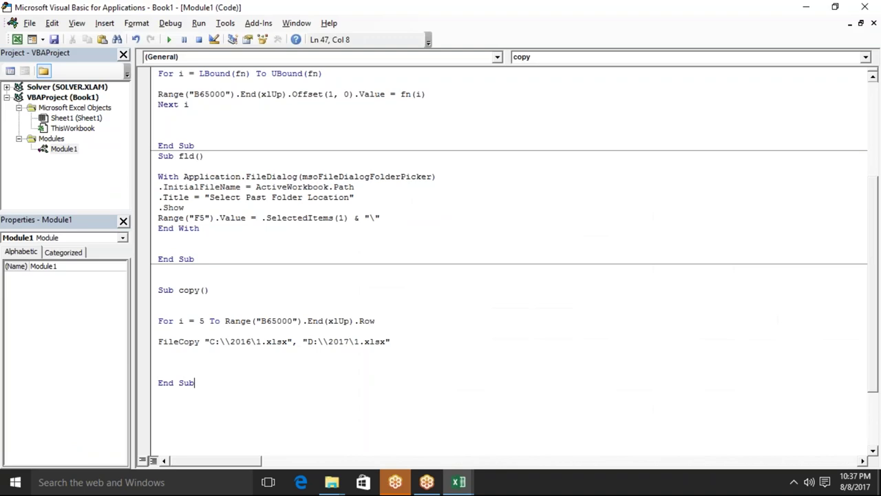
Above FileCopy, add c = InStrRev(Range("B"&i).Value, "\") to find the last backslash.
key("Up")
key("Up")
key("Up")
key("Up")
left_click(179, 342)
key("Home")
key("Return")
key("Return")
key("Return")
key("Up")
key("Up")
key("Up")
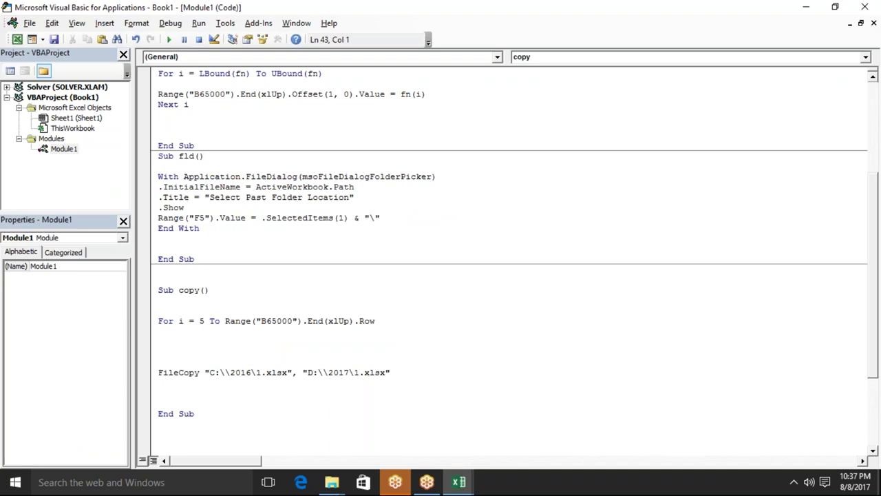
left_click(159, 331)
type("fn=")
type("instrrev(")
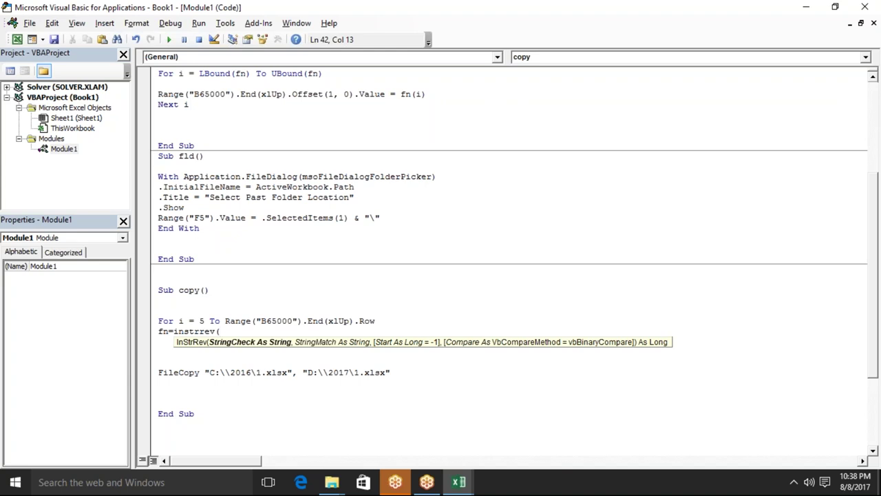
type("range(\"B\"&i")
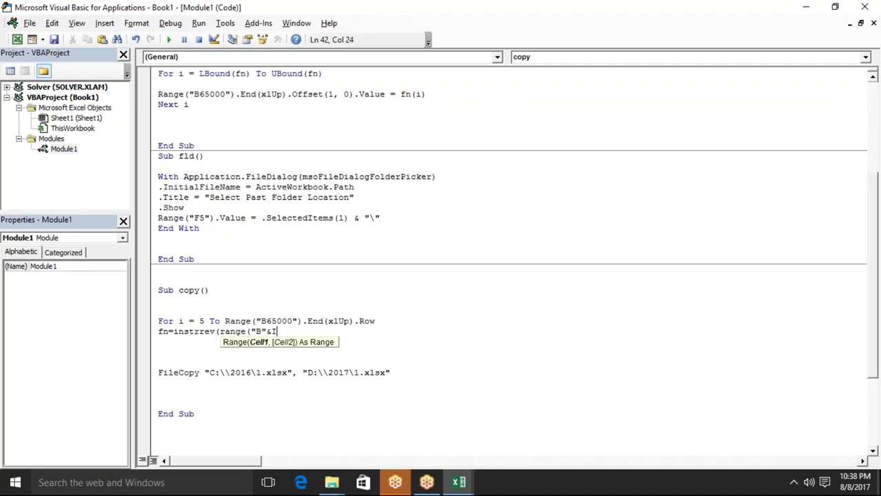
type(").v")
key("Tab")
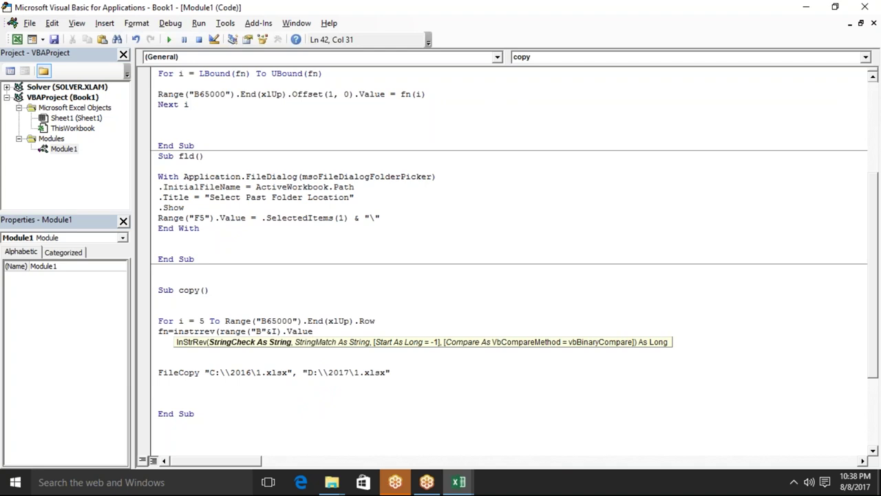
type(",\"\\\")+")
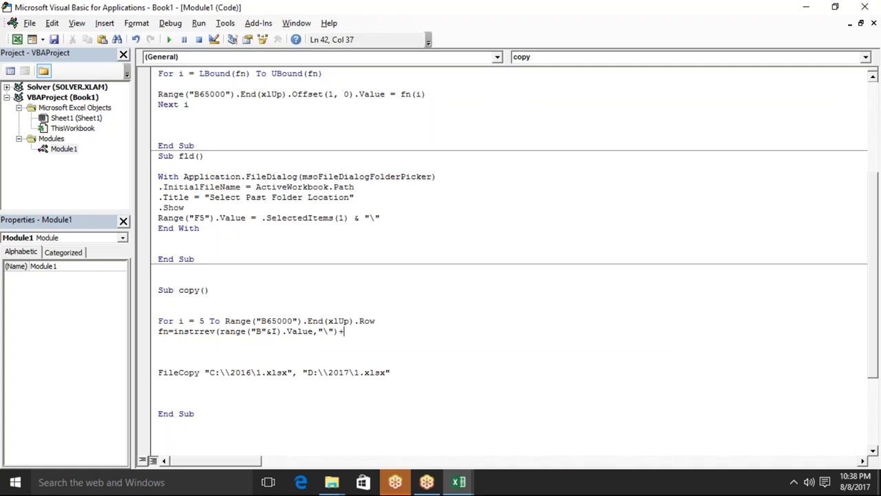
key("BackSpace")
key("Return")
key("Return")
key("Up")
key("shift+Right")
key("shift+Right")
key("BackSpace")
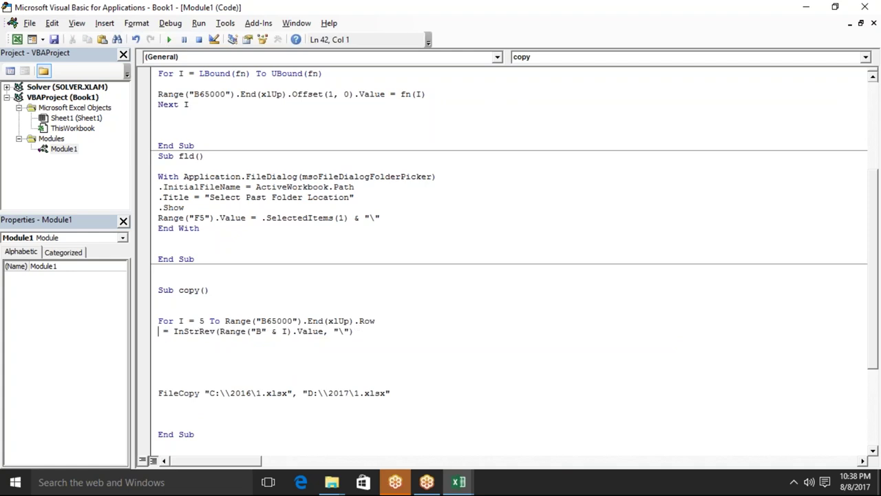
type("c")
Add fn = Right(Range("B"&i).Value, Len(Range("B"&i).Value)-c) to extract the file name.
left_click(158, 342)
type("fn=right(len")
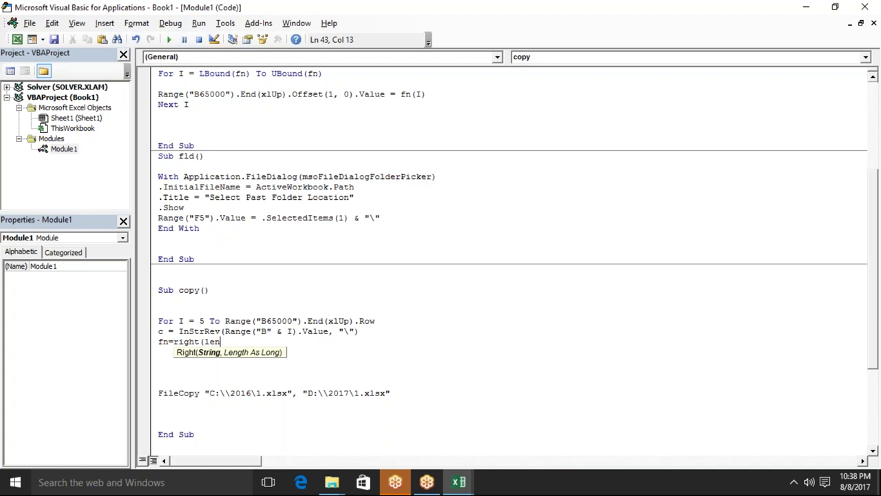
key("BackSpace")
key("BackSpace")
key("BackSpace")
left_click(225, 322)
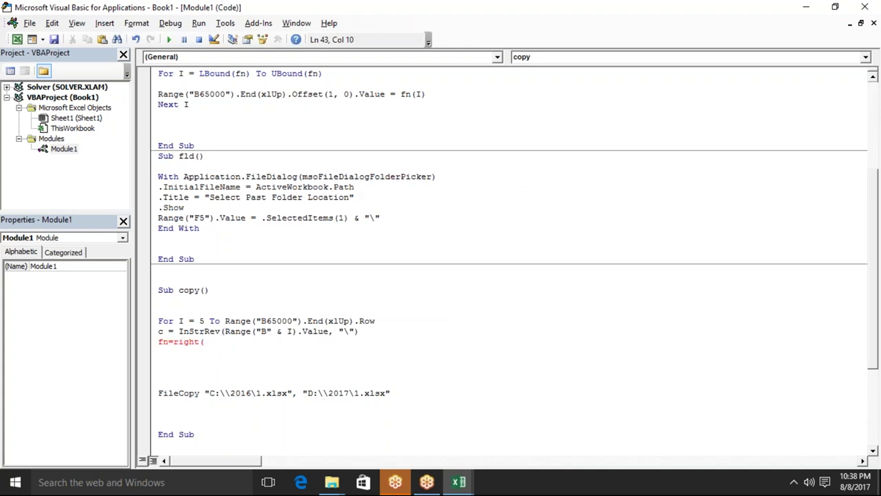
key("Return")
left_click(225, 332)
left_click_drag(225, 331, 331, 334)
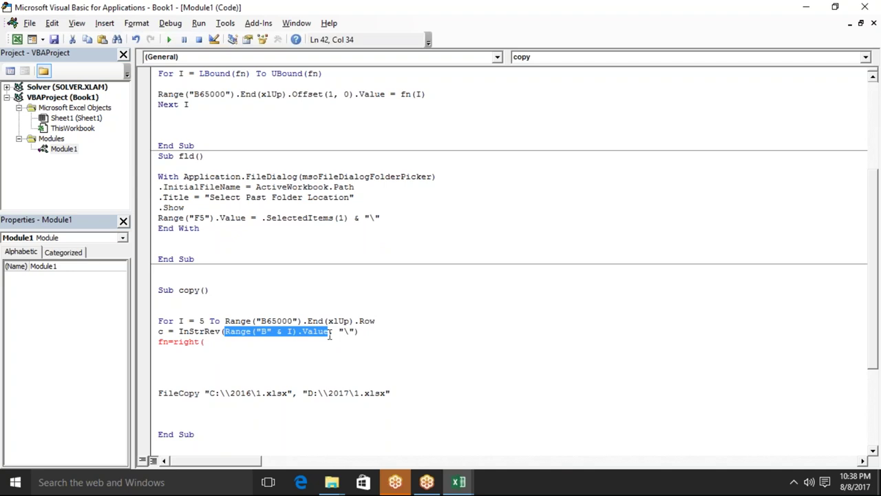
left_click(216, 340)
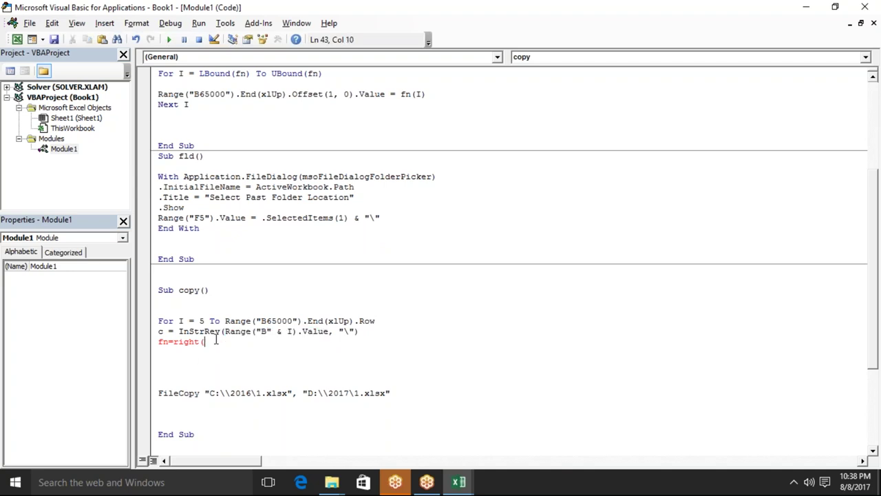
type("Range(\"B\" & I).Value")
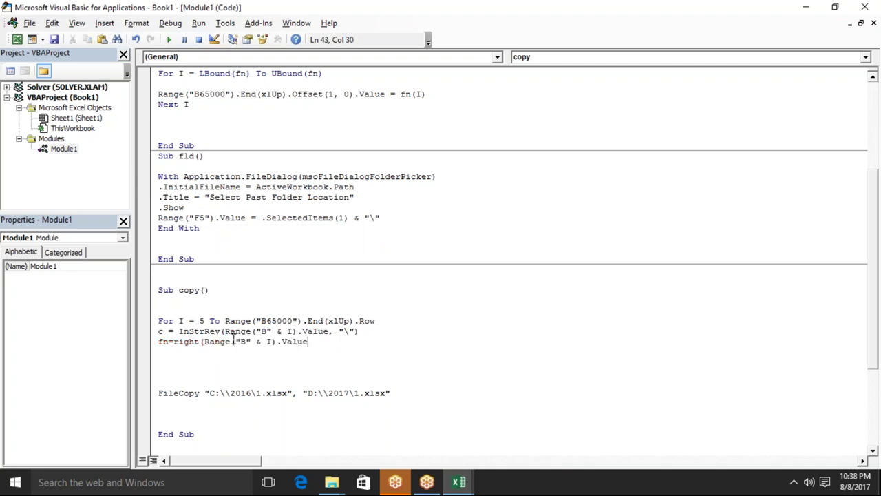
type(",len(")
type("Range(\"B\" & I).Value")
type(")-")
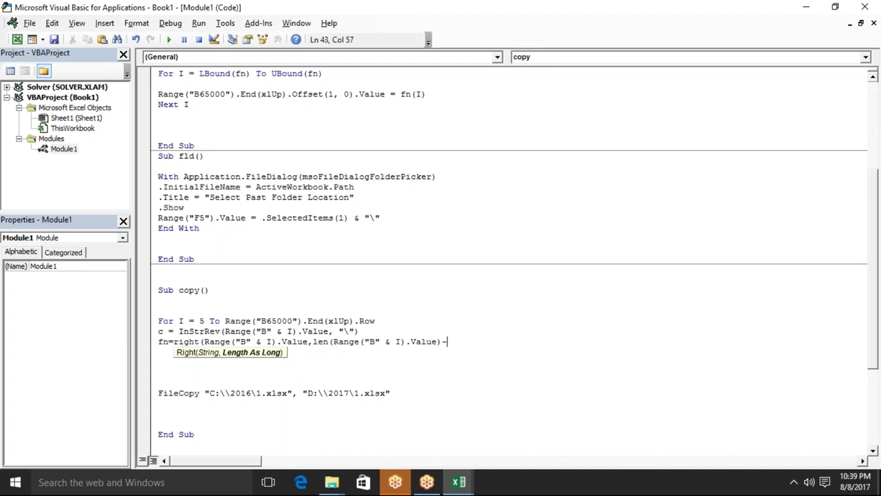
type("c")
type(")")
key("Down")
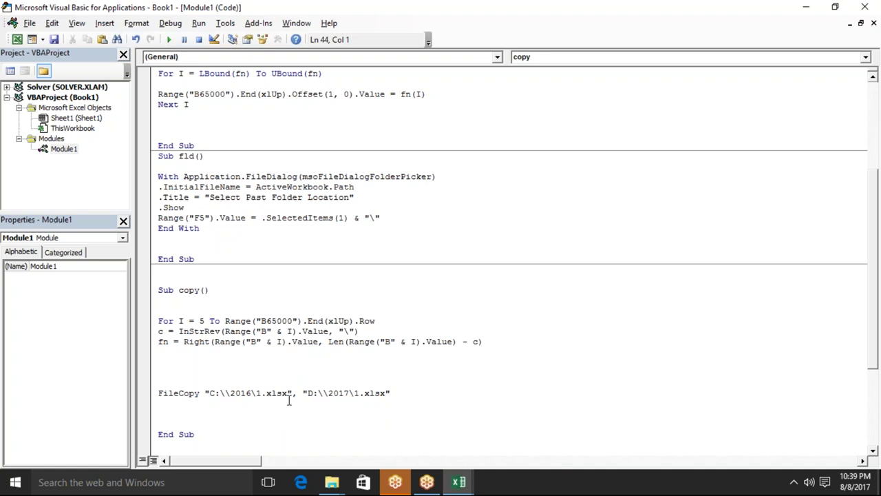
left_click_drag(292, 393, 205, 393)
Make FileCopy copy from Range("B"&i).Value to Range("F5").Value & fn.
type("Range(\"B\" & I).Value")
left_click(268, 402)
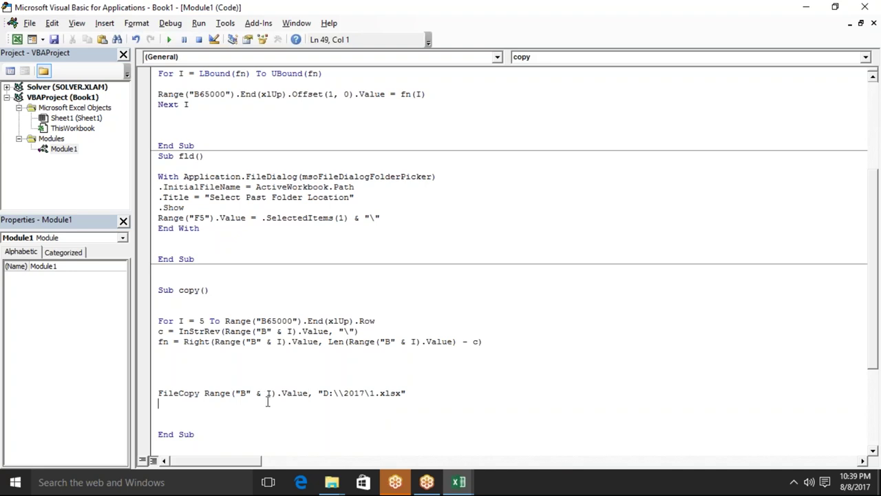
left_click(326, 398)
left_click_drag(318, 393, 417, 398)
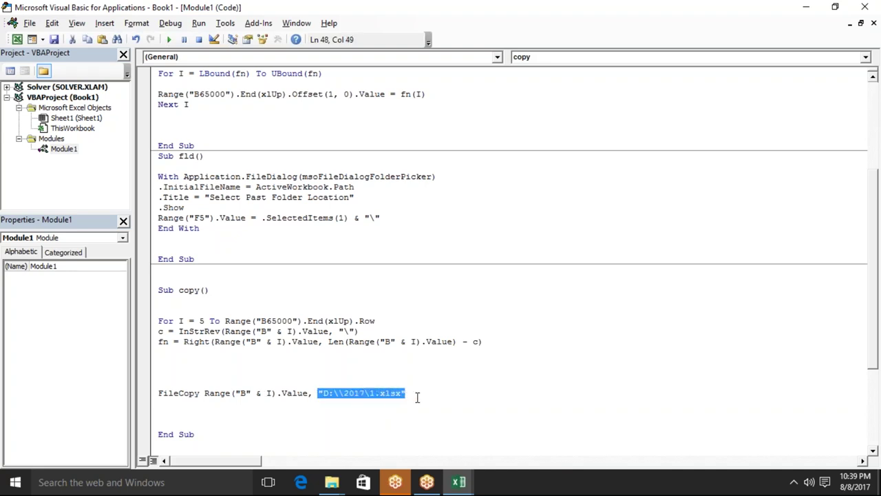
key("BackSpace")
type("range(")
key("alt+F11")
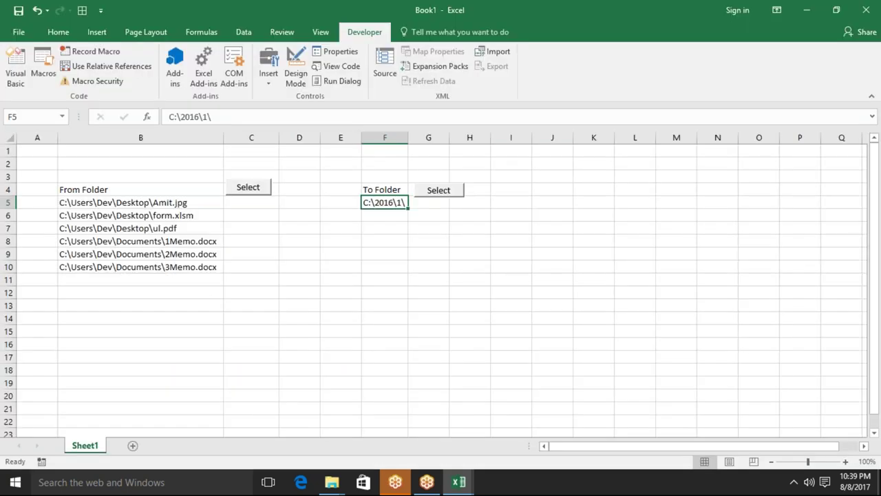
key("alt+F11")
type("\"B\" & I).Value, range(")
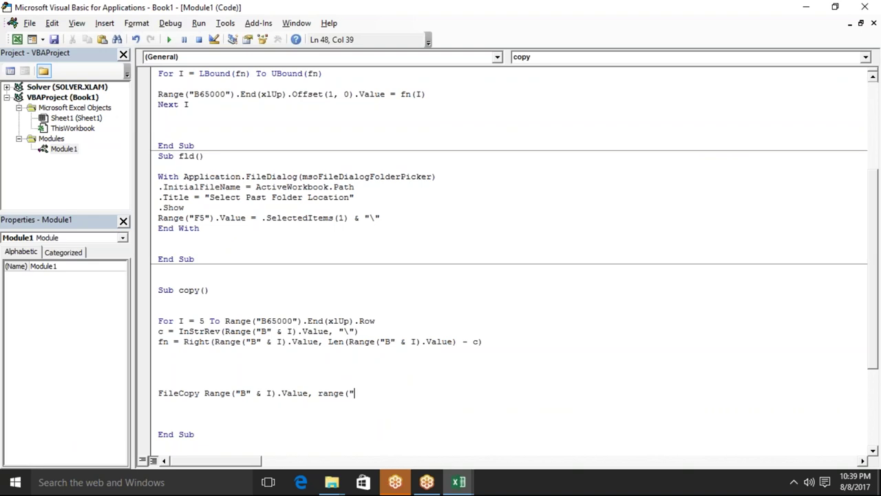
type("f5\").")
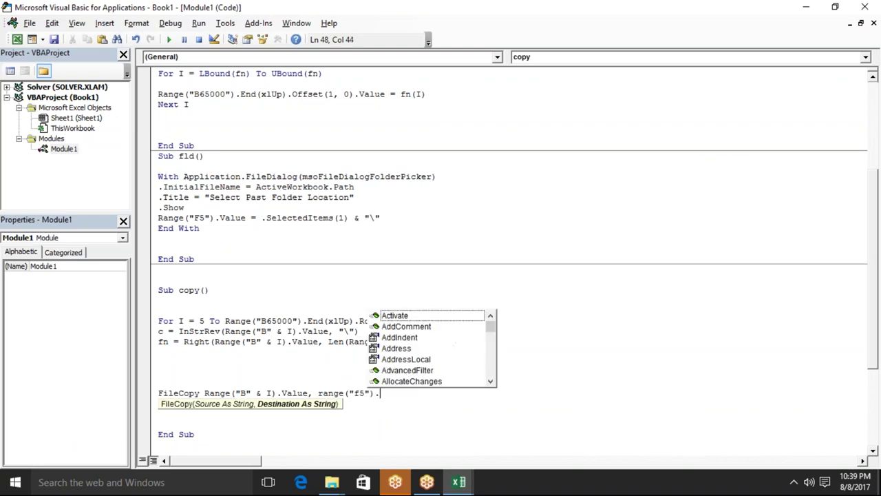
type("va")
key("Tab")
type("& ")
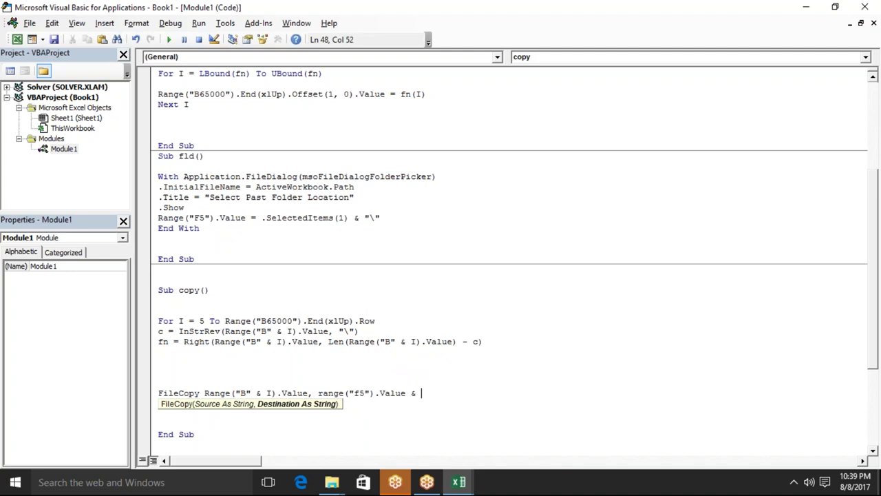
type("fn")
left_click(396, 430)
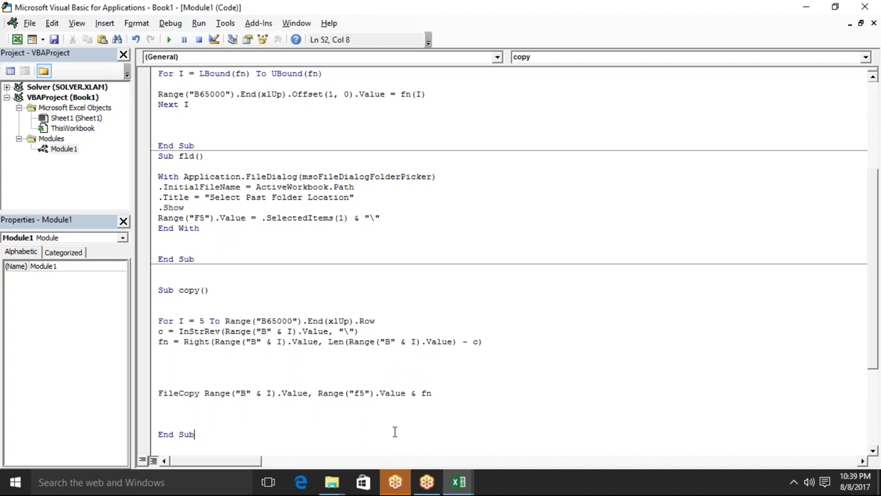
Close the loop with Next i, delete the blank line above FileCopy, and return to the worksheet.
left_click(210, 411)
type("next i")
left_click(200, 370)
key("Delete")
key("Delete")
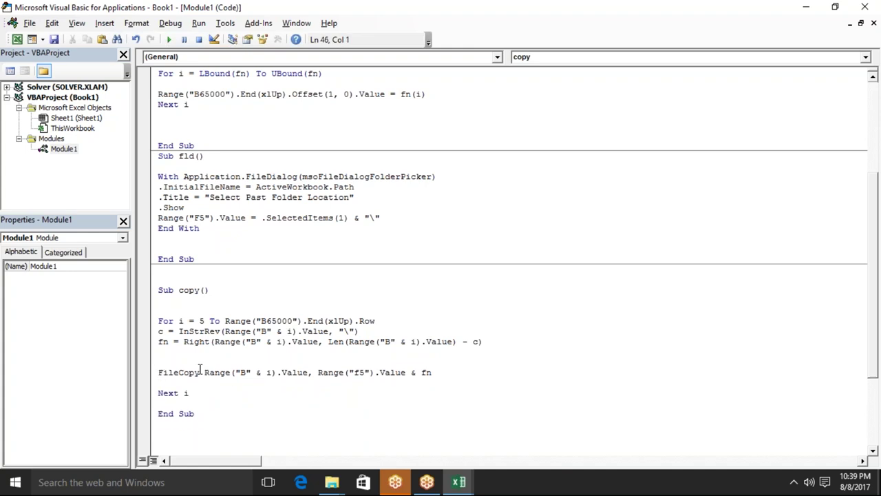
key("Up")
key("BackSpace")
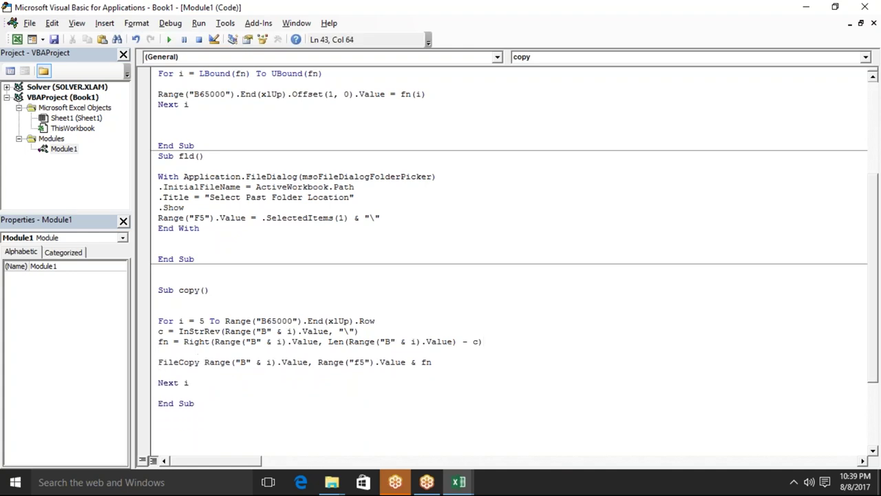
left_click(240, 418)
key("alt+F11")
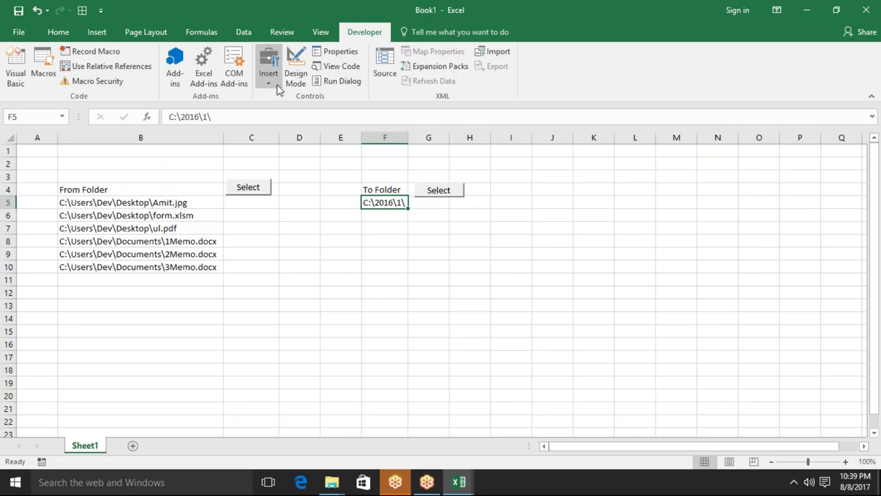
Draw a Form Controls button over C7:E8 and assign it the copy macro.
left_click(277, 86)
left_click(262, 150)
left_click_drag(272, 226, 336, 242)
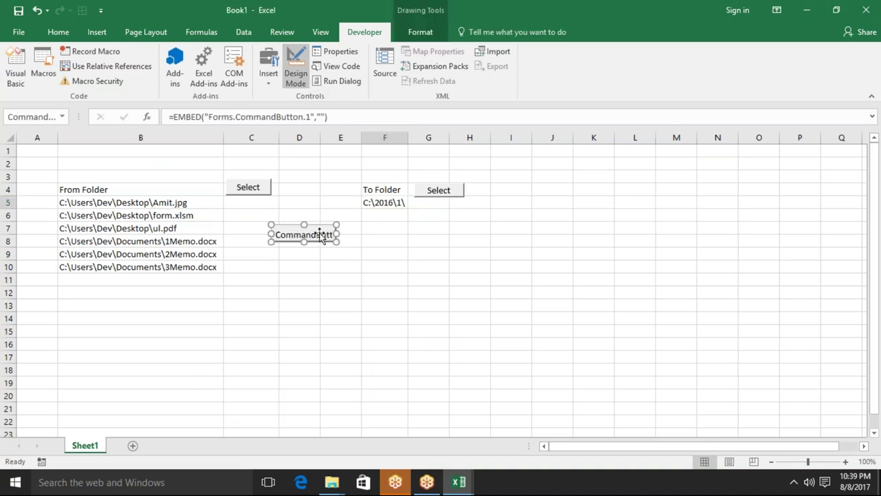
key("Escape")
left_click(268, 74)
left_click(267, 77)
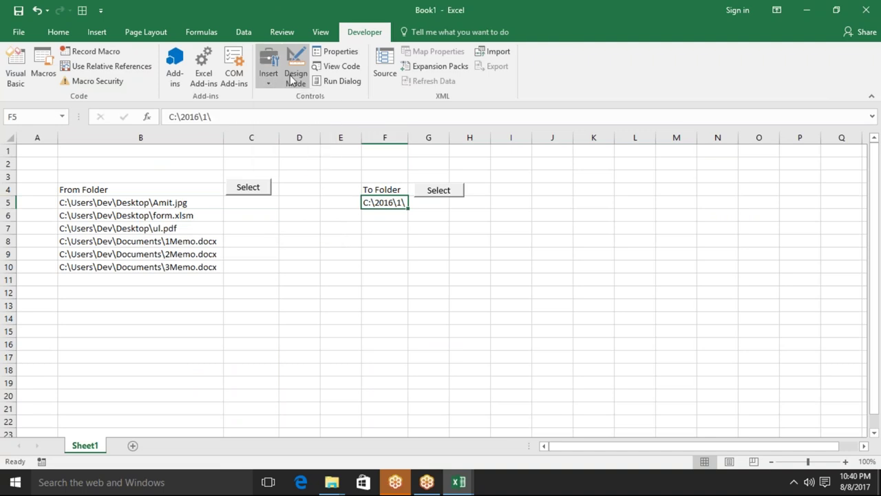
left_click(267, 76)
left_click(263, 110)
left_click_drag(270, 226, 331, 250)
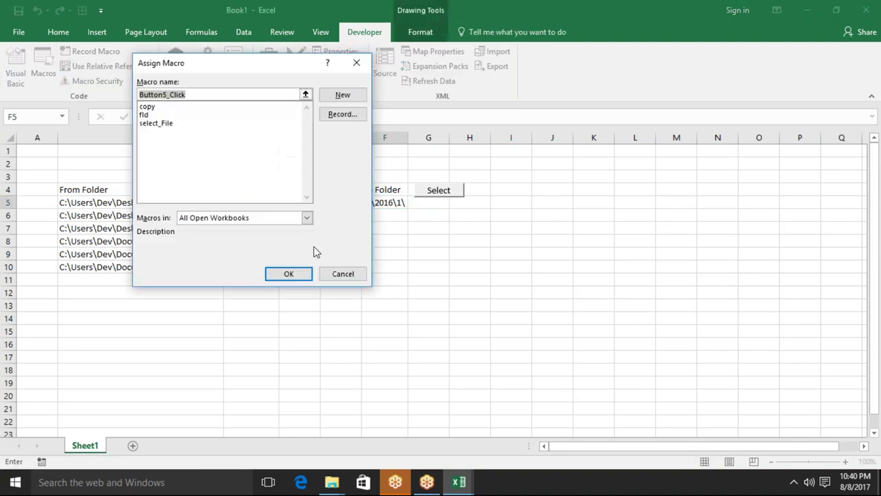
left_click(154, 109)
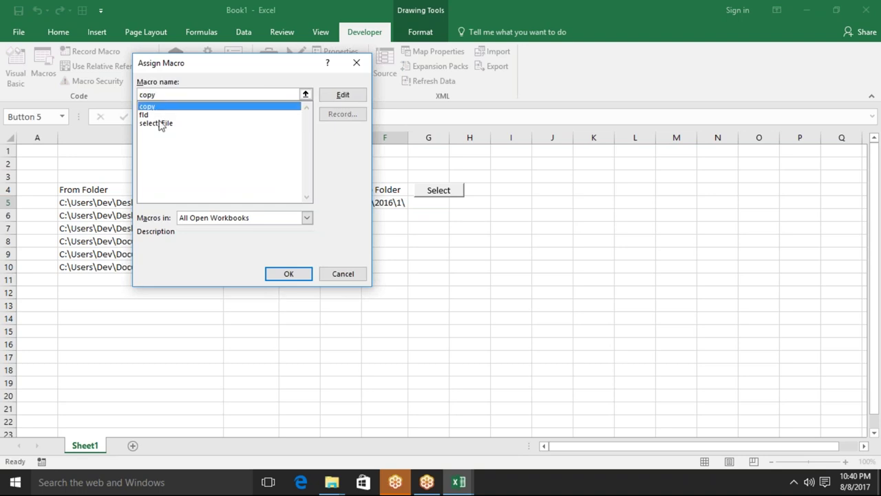
left_click(285, 273)
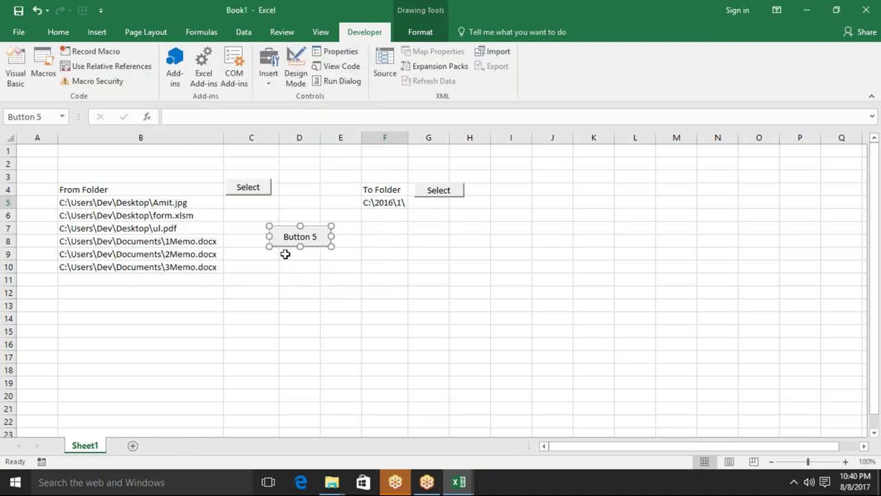
Change the new button's caption from Button 5 to Copy.
left_click(314, 235)
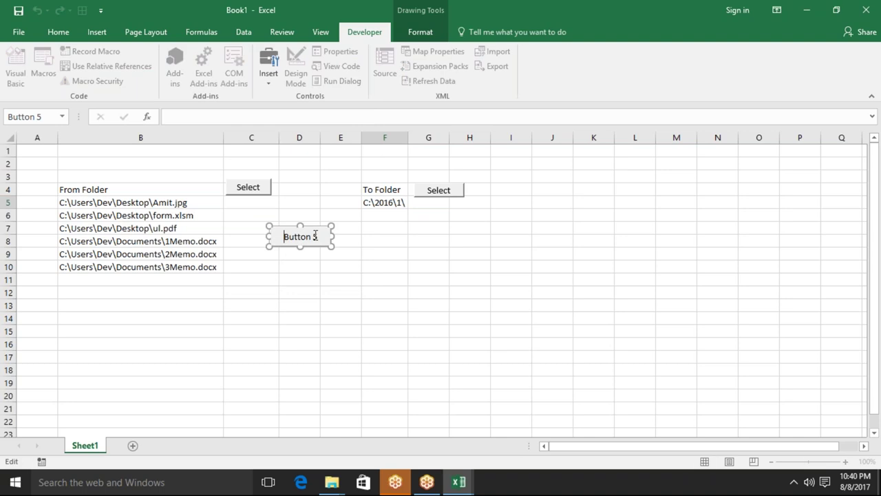
key("BackSpace")
key("BackSpace")
key("BackSpace")
key("BackSpace")
key("BackSpace")
key("BackSpace")
type("Copy")
left_click(308, 264)
Add MsgBox "File Copy Completed" after Next i, before End Sub in the copy macro.
key("alt+F11")
left_click(174, 394)
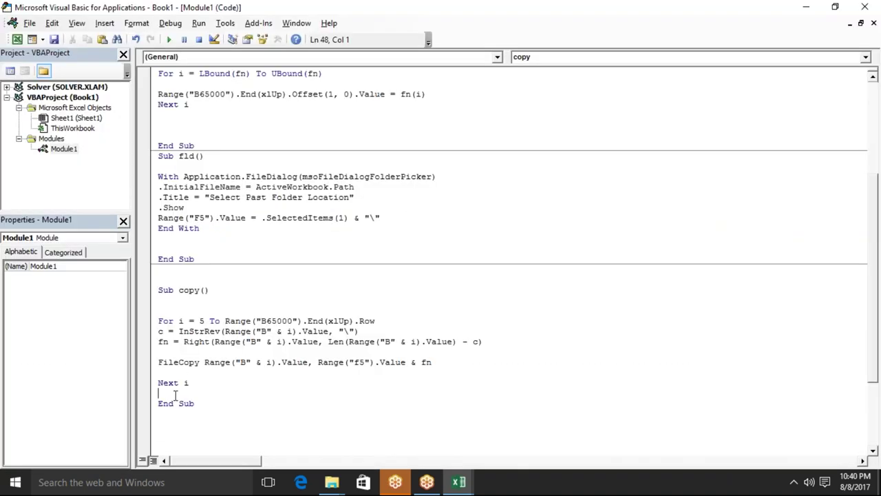
key("Return")
type("M")
key("BackSpace")
key("Delete")
key("Return")
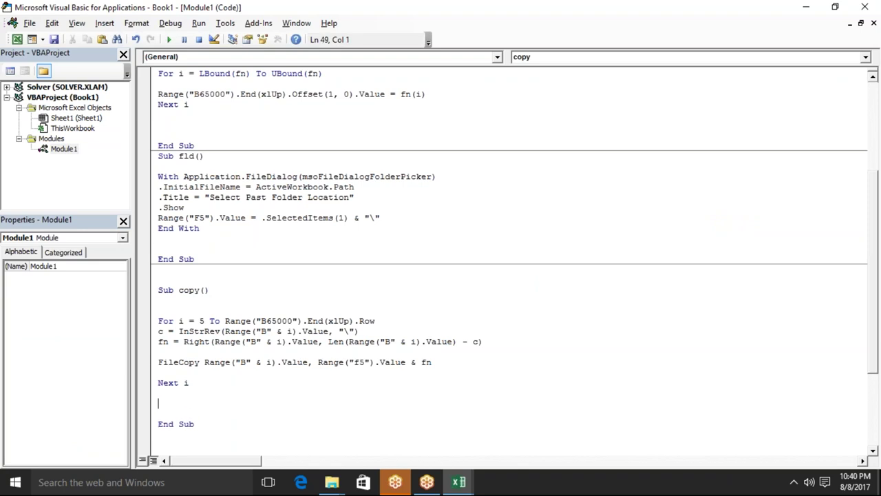
type("\"")
key("BackSpace")
type("msgb")
type("ox \"Fo")
key("BackSpace")
key("BackSpace")
type("Fo")
key("BackSpace")
type("ile Copy ")
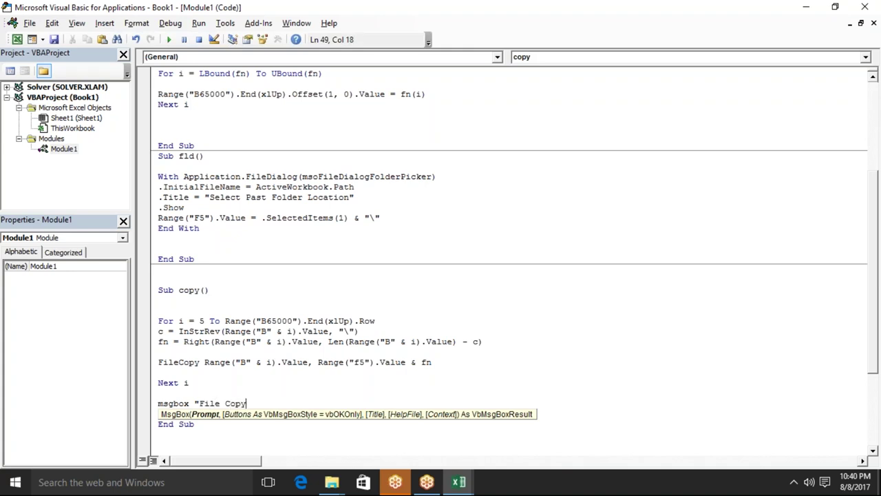
type("Compl")
type("eted\"")
Run the copy macro from the Copy button, acknowledge File Copy Completed, and bring File Explorer forward.
left_click(194, 382)
key("alt+F11")
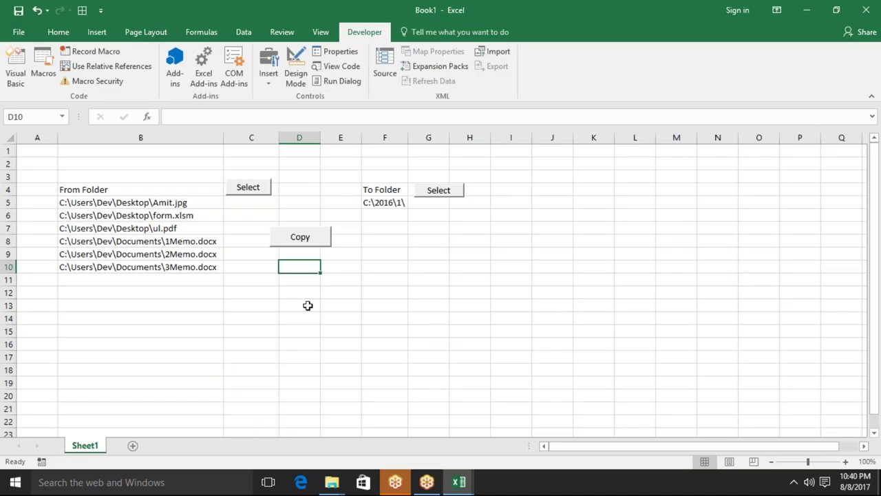
left_click(316, 251)
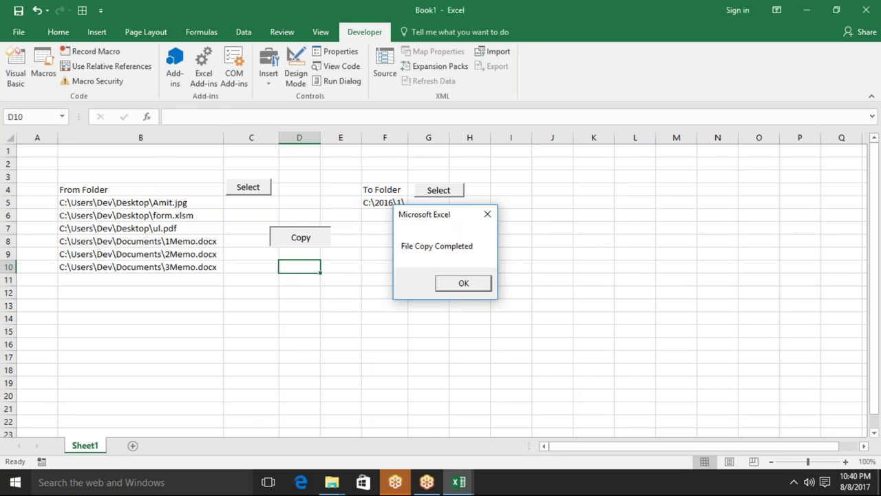
left_click(461, 289)
mouse_move(331, 482)
left_click(288, 445)
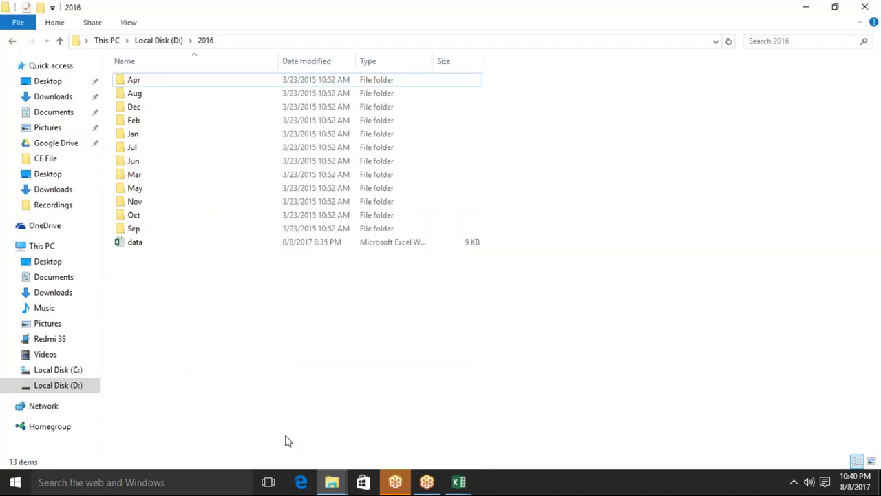
Look through the D:\2016 and D:\2017 folders for the copied files.
left_click(58, 387)
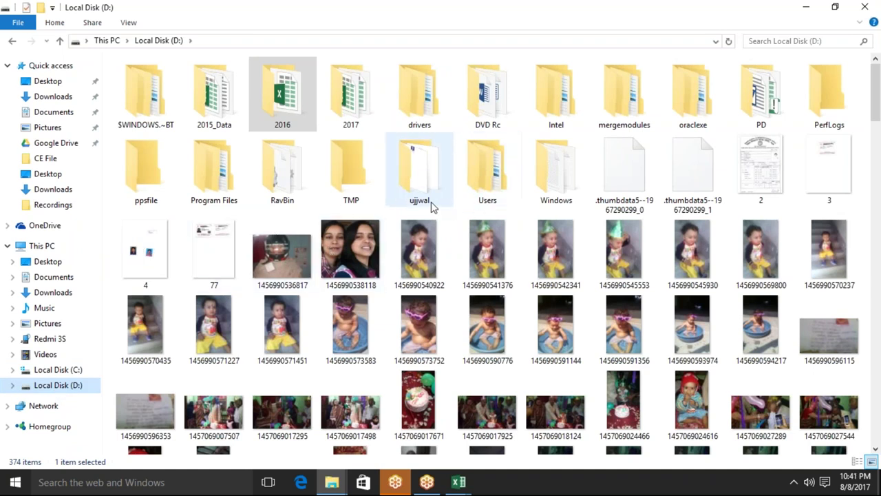
left_click(301, 112)
double_click(302, 112)
key("BackSpace")
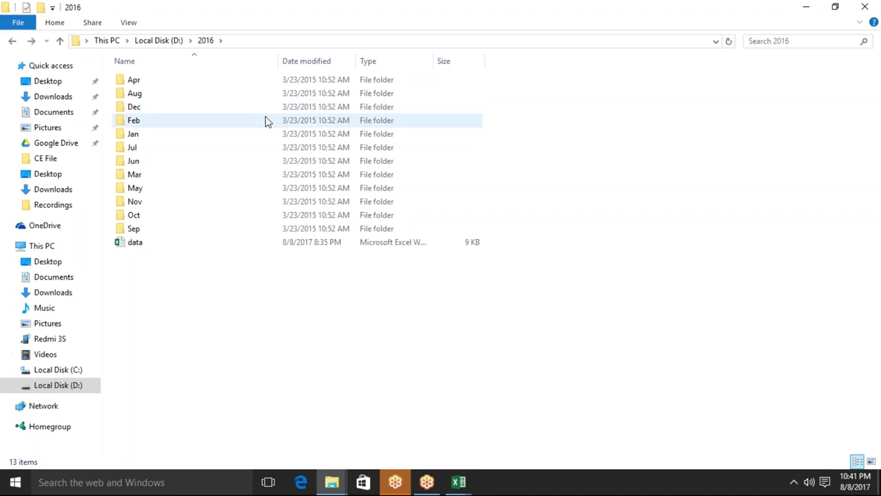
double_click(378, 89)
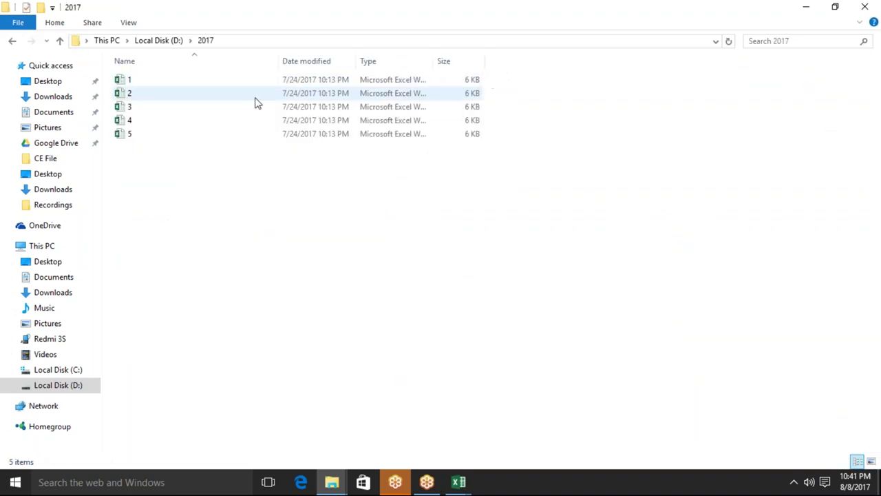
key("BackSpace")
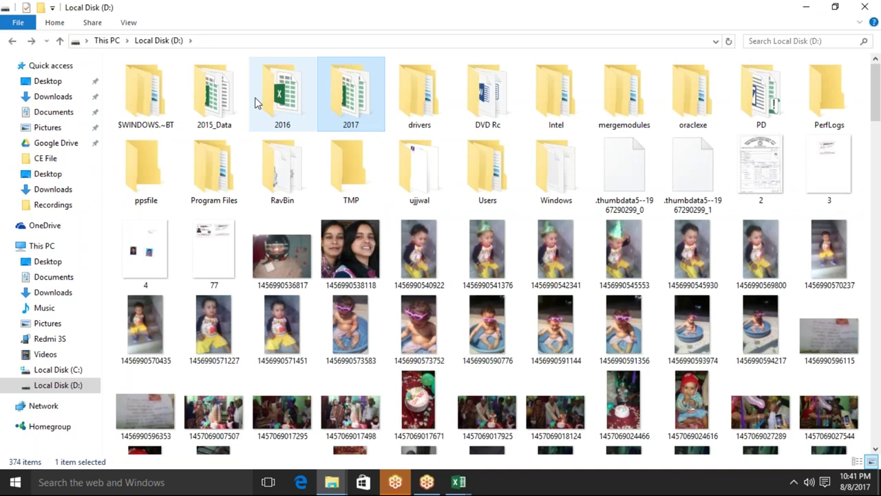
key("alt+Tab")
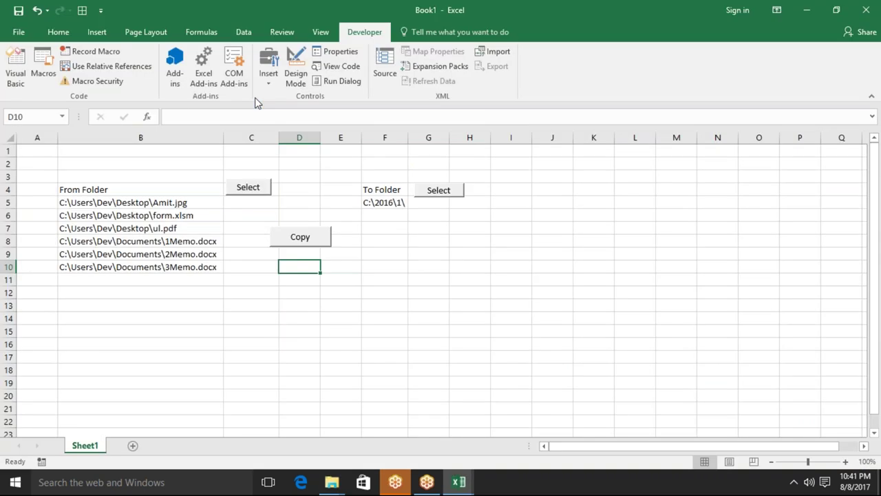
key("alt+Tab")
Open C:\2016\1 to confirm the six copied files, then return to Excel.
left_click(92, 371)
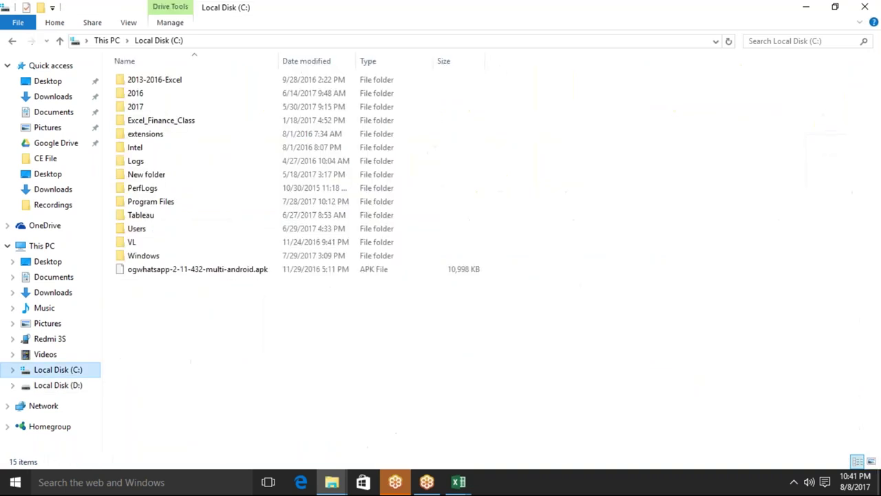
double_click(193, 99)
double_click(184, 81)
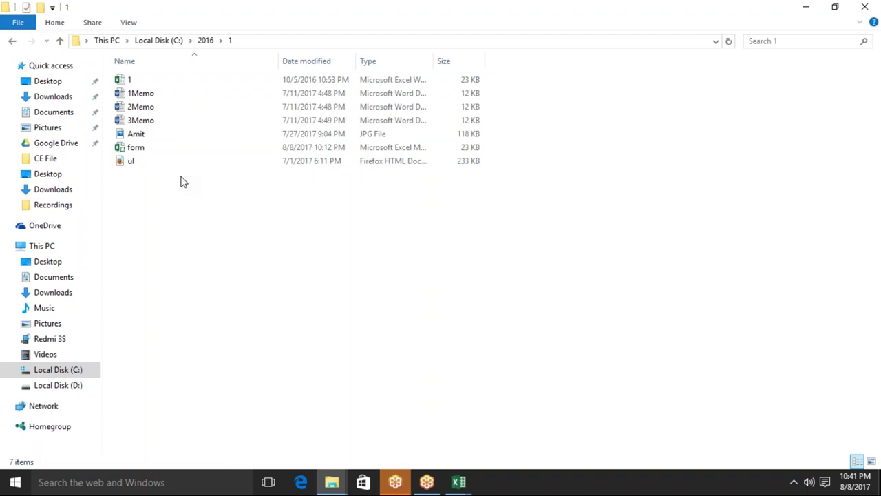
key("alt+Tab")
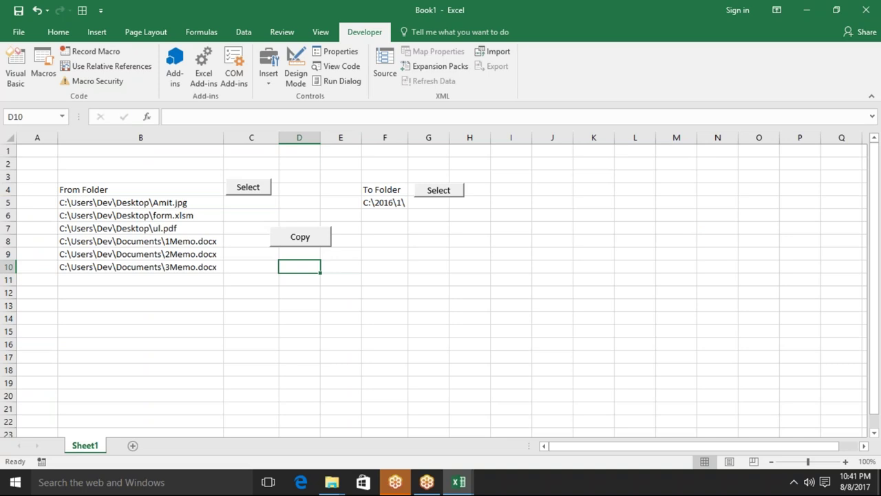
left_click(469, 487)
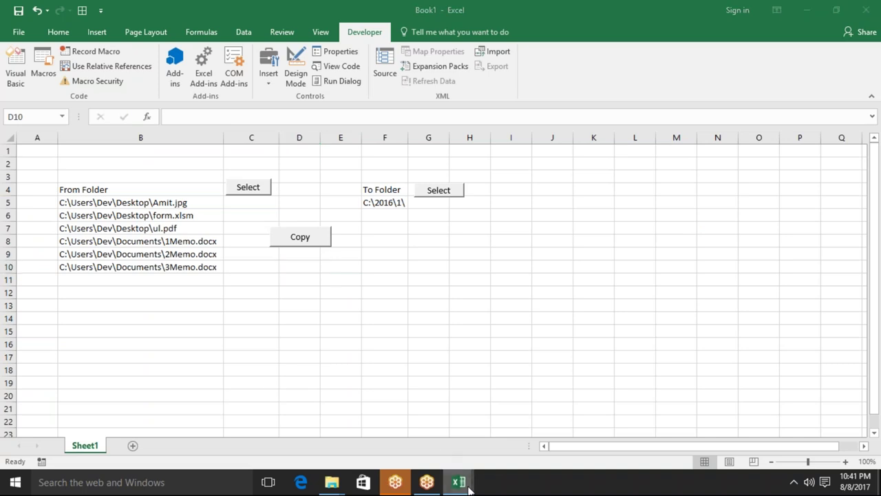
left_click(516, 446)
key("Up")
key("Up")
key("Up")
key("Up")
key("Up")
key("Up")
key("Up")
key("Up")
key("Up")
key("Up")
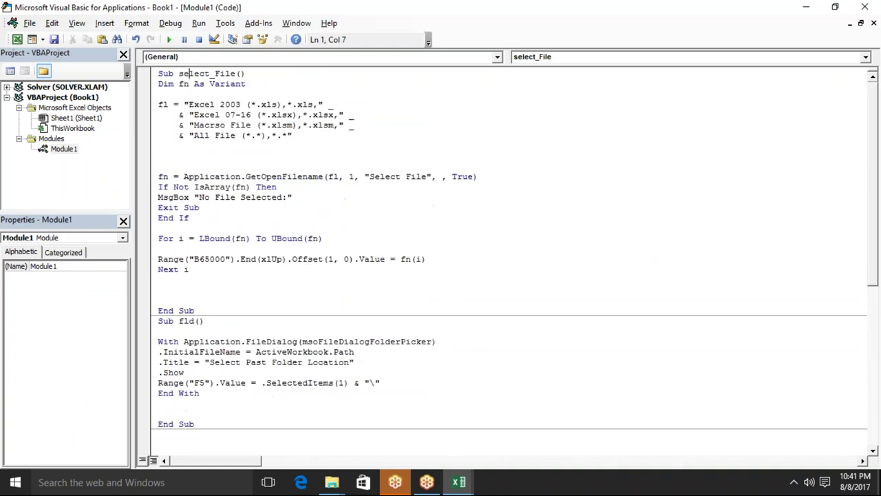
key("Down")
key("Down")
key("Down")
key("Down")
key("Down")
key("Down")
key("alt+F11")
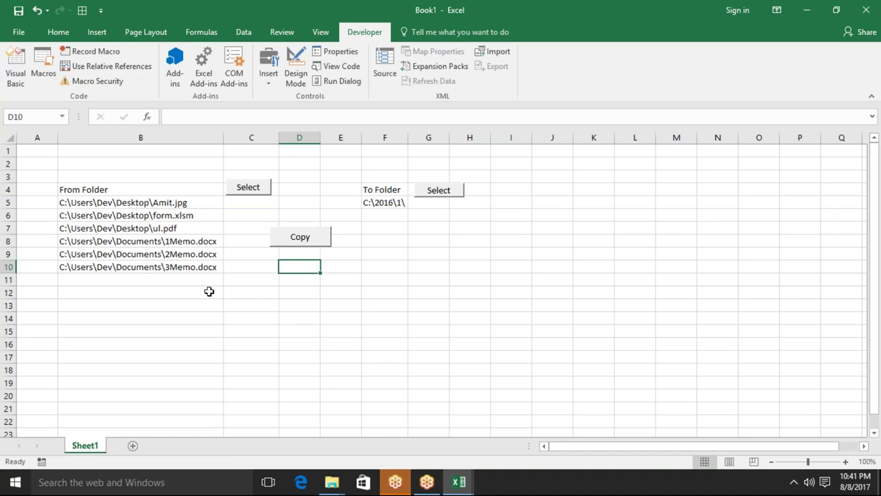
key("alt+F11")
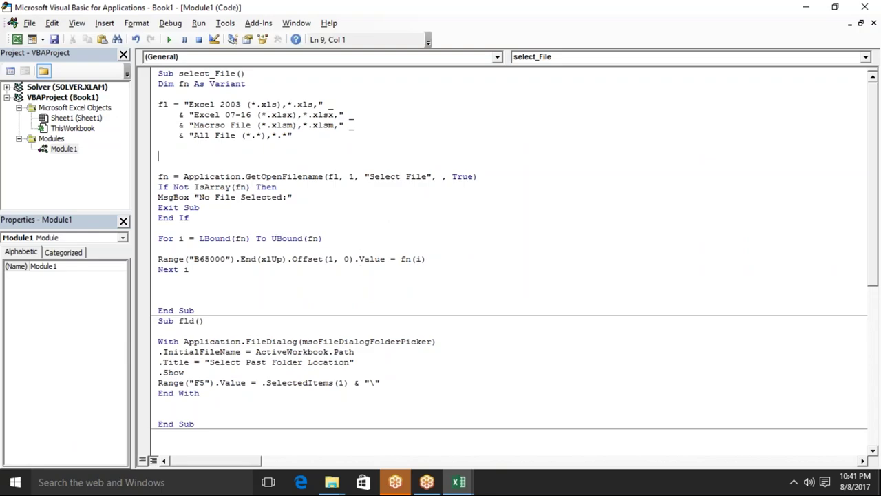
left_click(243, 176)
left_click(261, 176)
double_click(333, 176)
key("alt+F11")
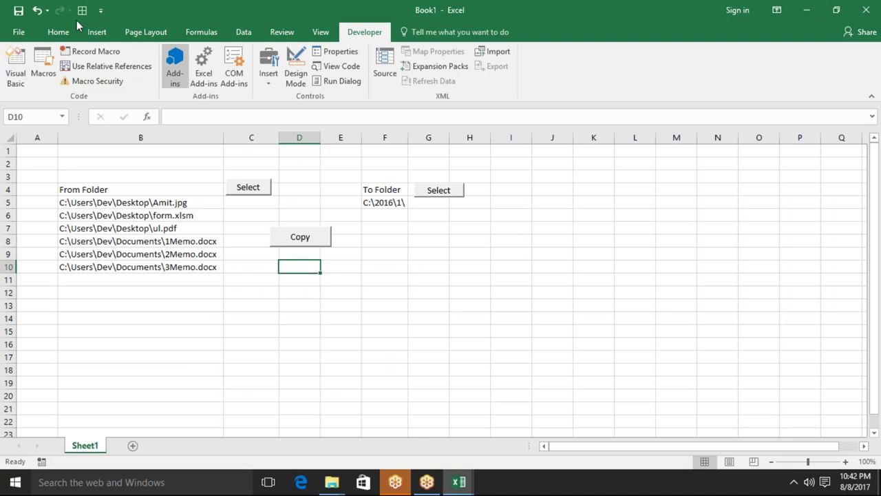
left_click(20, 31)
left_click(41, 114)
left_click(184, 281)
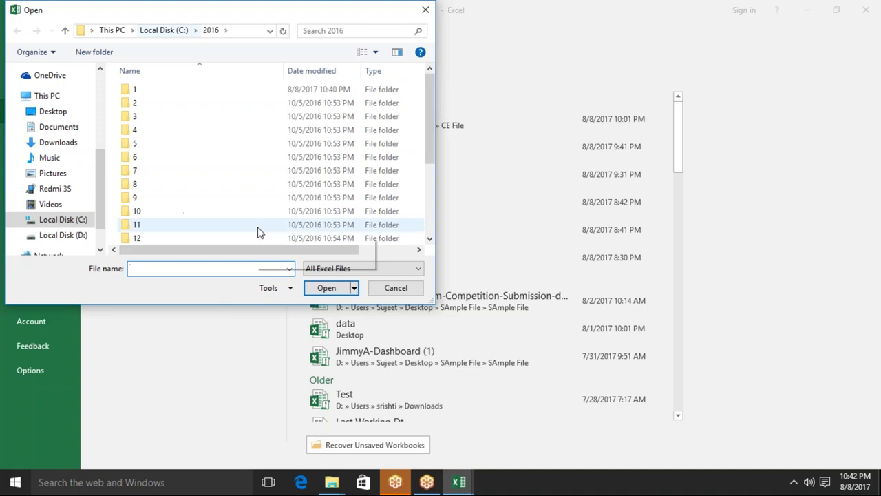
left_click(418, 270)
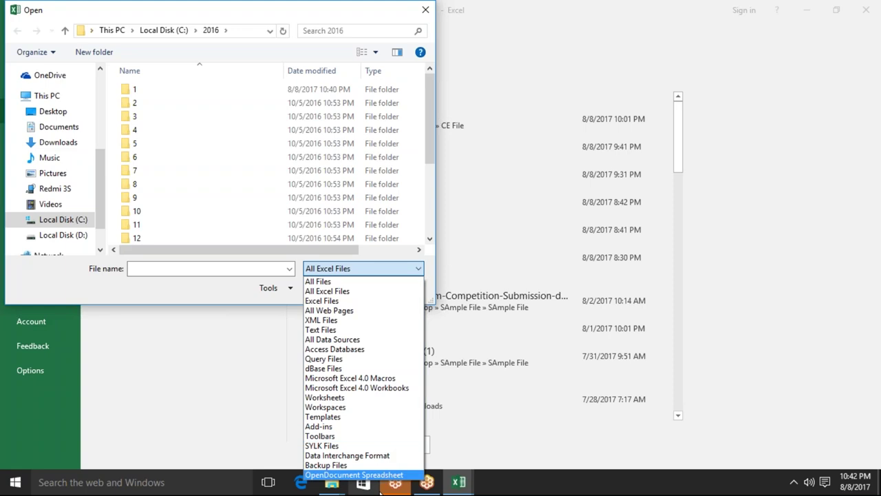
left_click(429, 15)
left_click(428, 12)
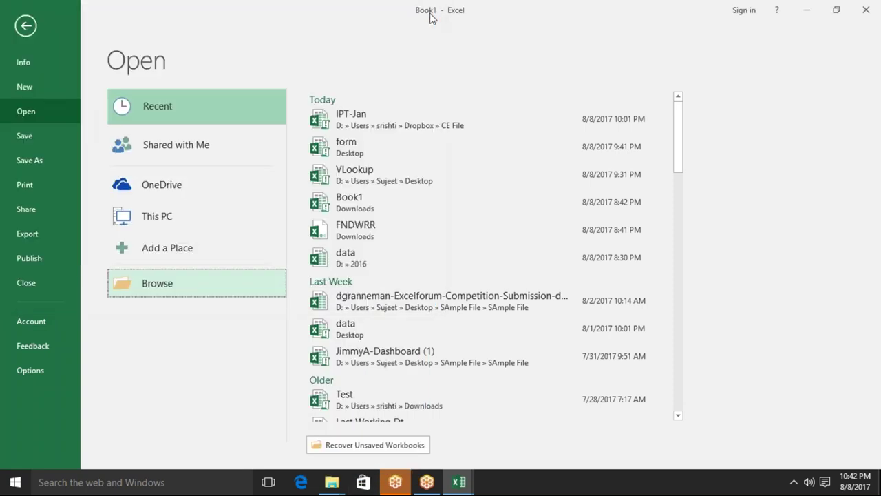
left_click(27, 28)
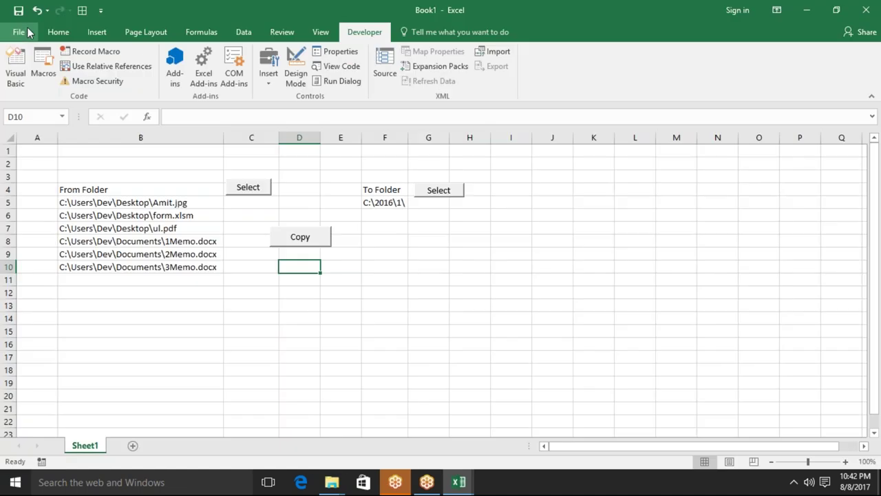
Review the macro code, including GetOpenFilename's True multi-select argument and the copy loop.
key("alt+Tab")
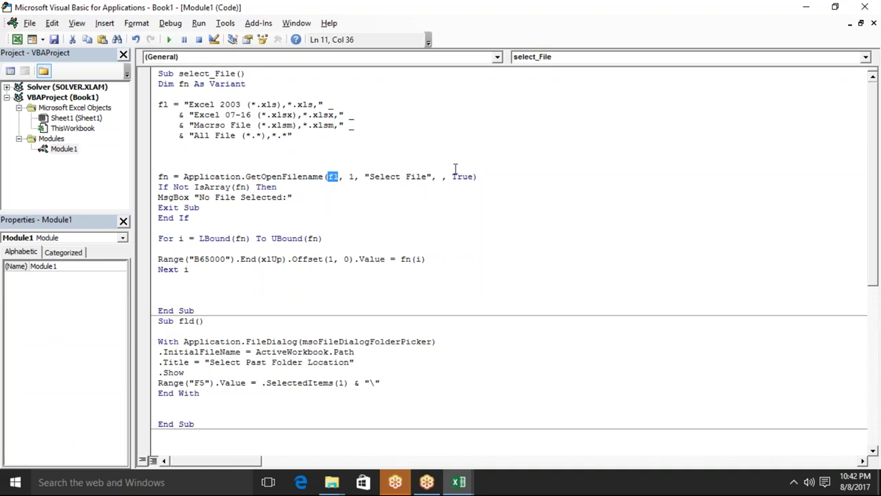
left_click(401, 177)
double_click(456, 176)
left_click(179, 248)
left_click(209, 237)
left_click(277, 232)
left_click(224, 268)
left_click(258, 263)
mouse_move(224, 300)
left_mouse_down()
mouse_move(163, 169)
mouse_move(156, 74)
left_mouse_up()
Check the source paths in B5:B10, including B6's form.xlsm, and F5's destination folder.
key("alt+F11")
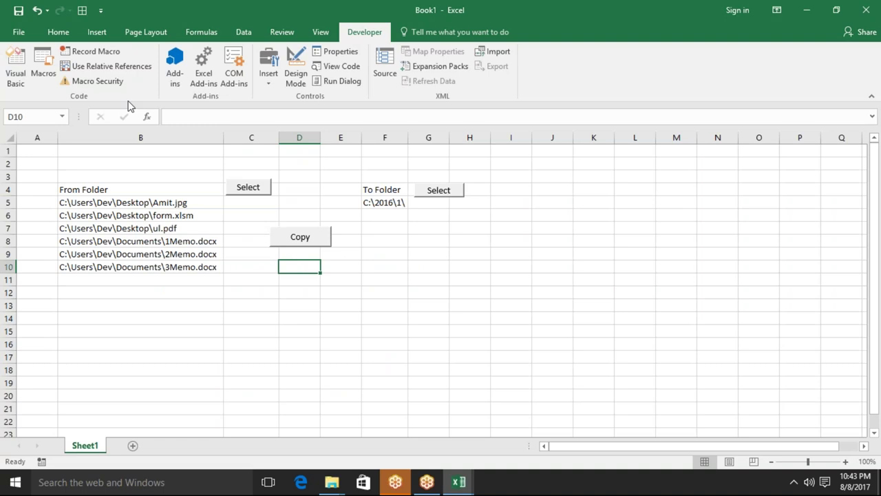
left_click_drag(105, 203, 114, 267)
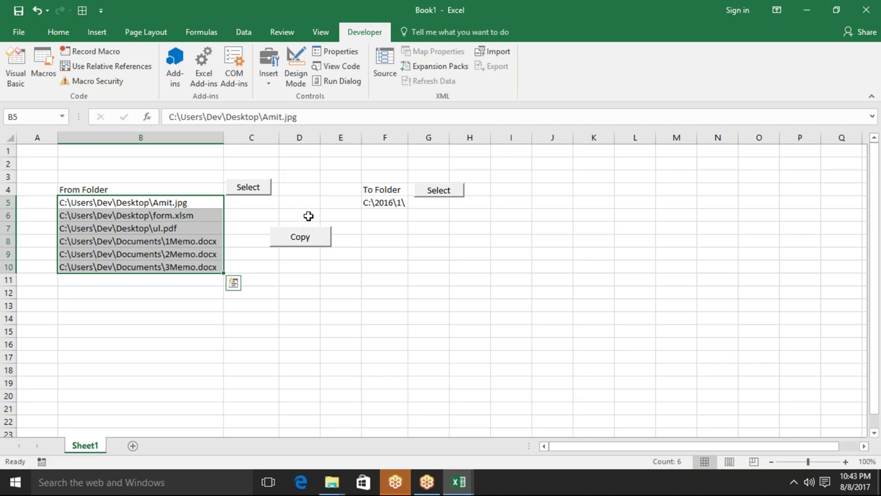
left_click(383, 201)
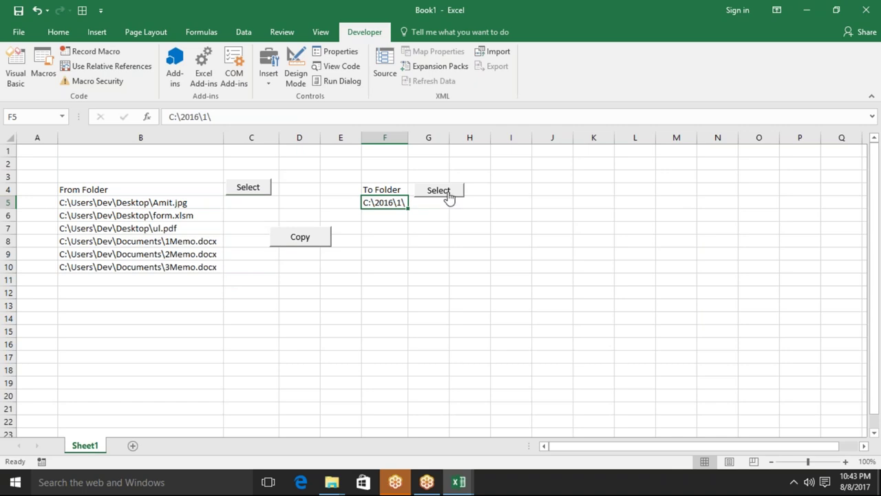
left_click(430, 243)
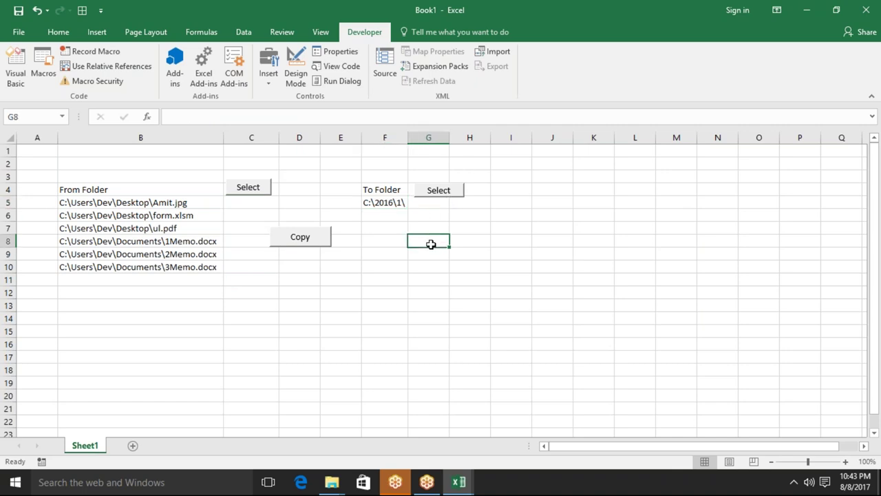
left_click(145, 219)
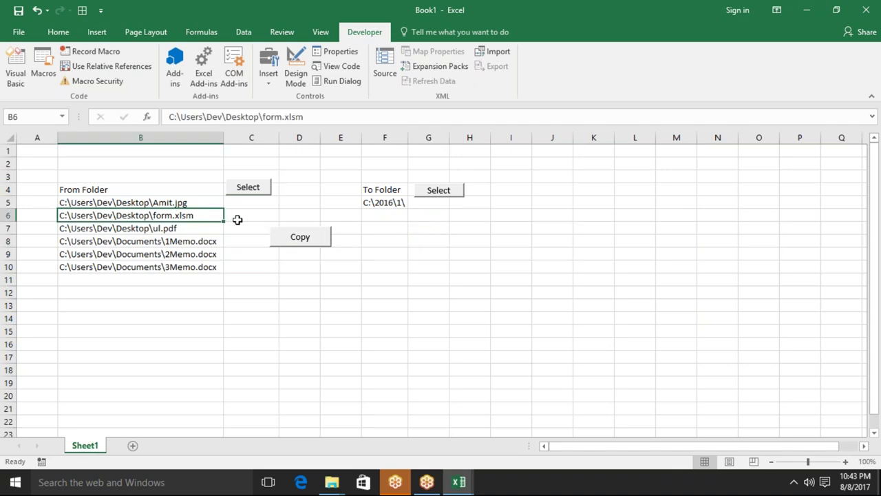
left_click(376, 204)
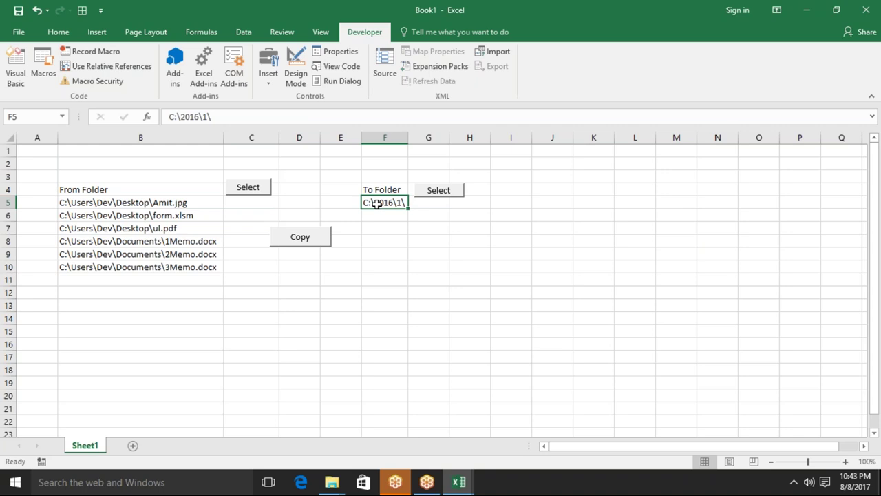
key("alt+F11")
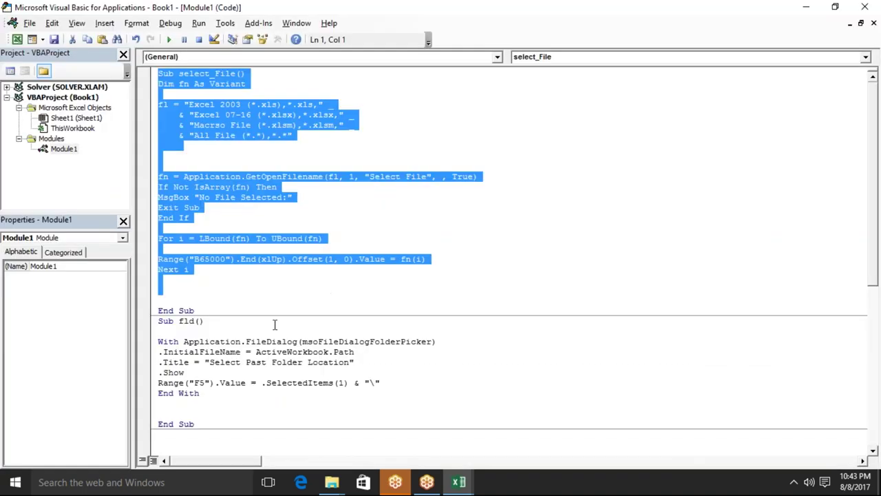
Review the folder dialog setup in Sub fld: the msoFileDialogFolderPicker argument and the InitialFileName line.
left_click(275, 324)
left_click(283, 351)
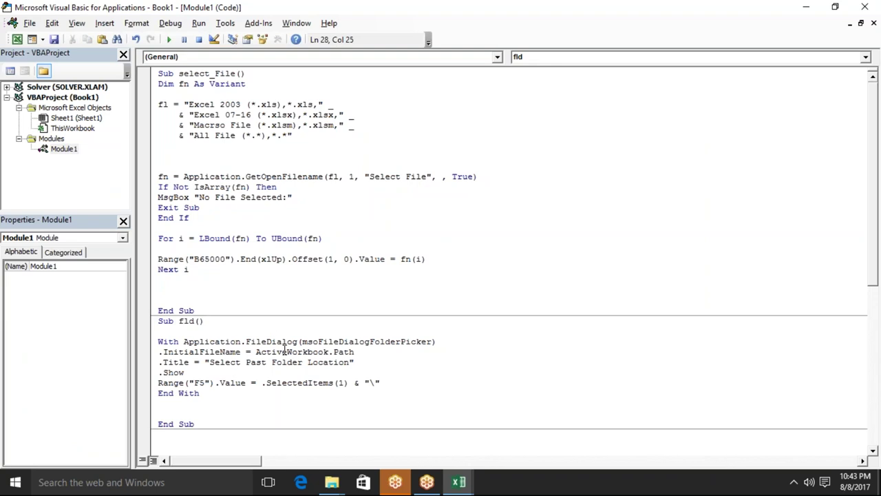
double_click(337, 342)
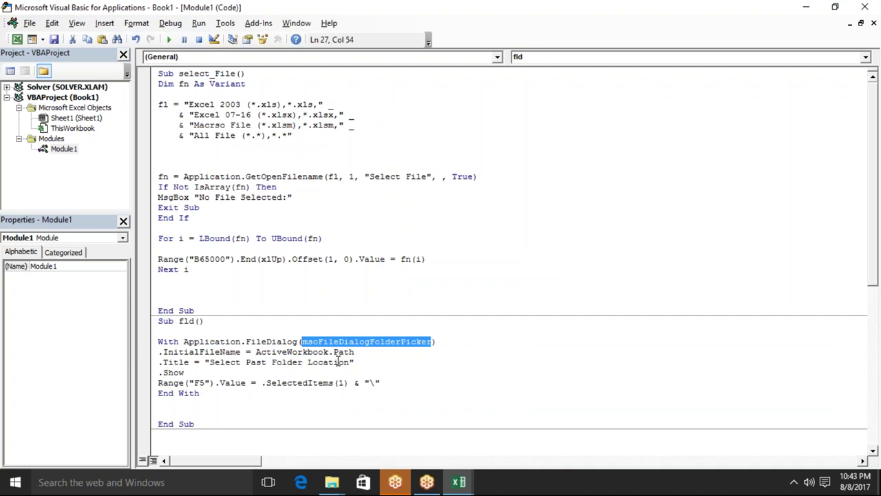
double_click(206, 351)
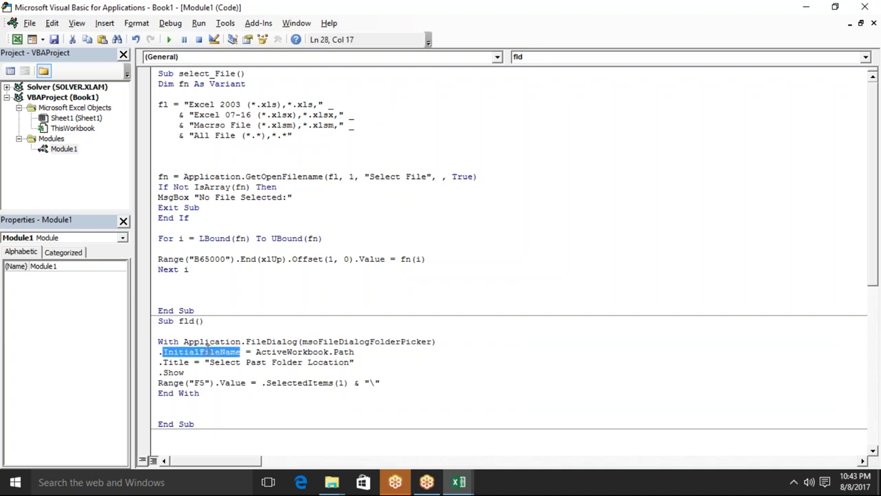
left_click(206, 351)
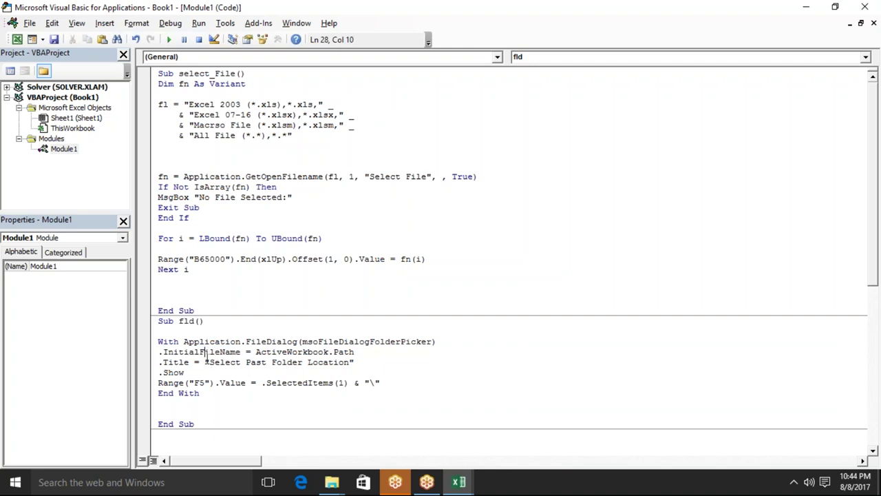
Examine the line that writes the SelectedItems folder into the Value of Range F5.
double_click(185, 382)
left_click(185, 382)
left_click(310, 382)
double_click(310, 382)
left_click(310, 382)
left_click(241, 382)
double_click(241, 382)
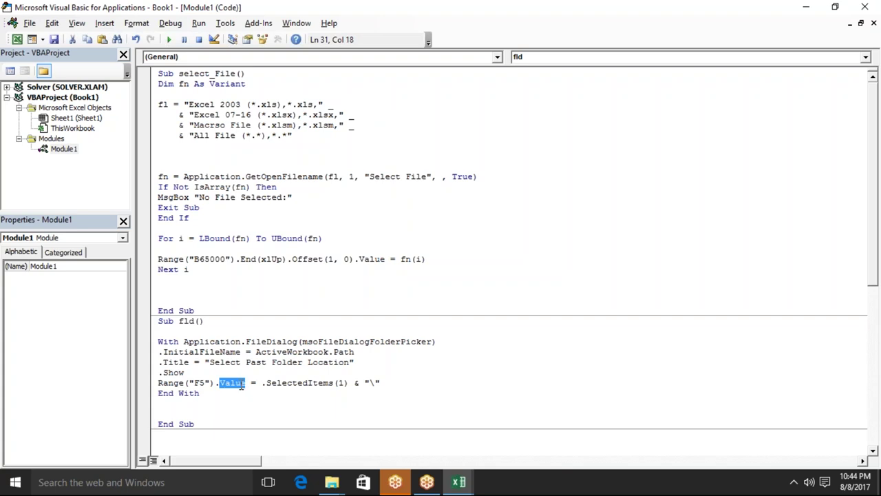
left_click(418, 390)
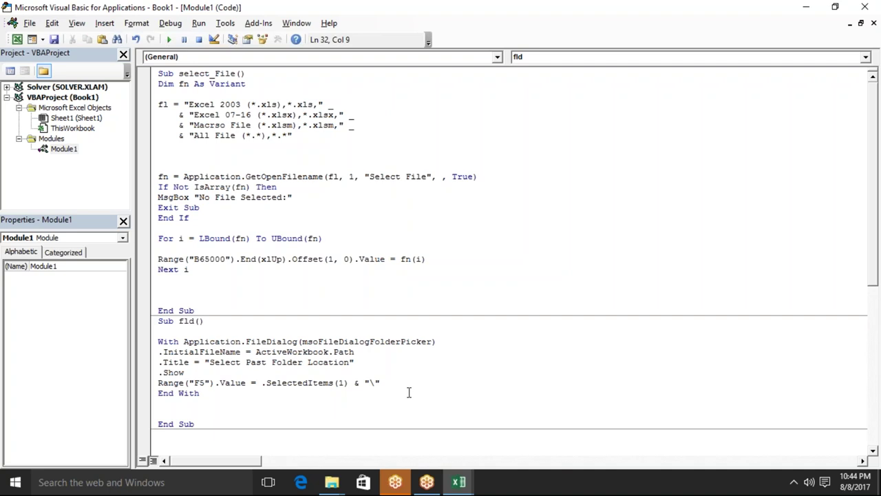
Check the B5 source path and the F5 destination folder on the sheet, then return to the copy macro.
key("Down")
key("Down")
key("Down")
key("Down")
key("Down")
key("Down")
key("Down")
key("Down")
key("Down")
key("Down")
key("Up")
key("Up")
key("Up")
key("Up")
key("Up")
key("Up")
key("Up")
key("Up")
key("Up")
key("alt+F11")
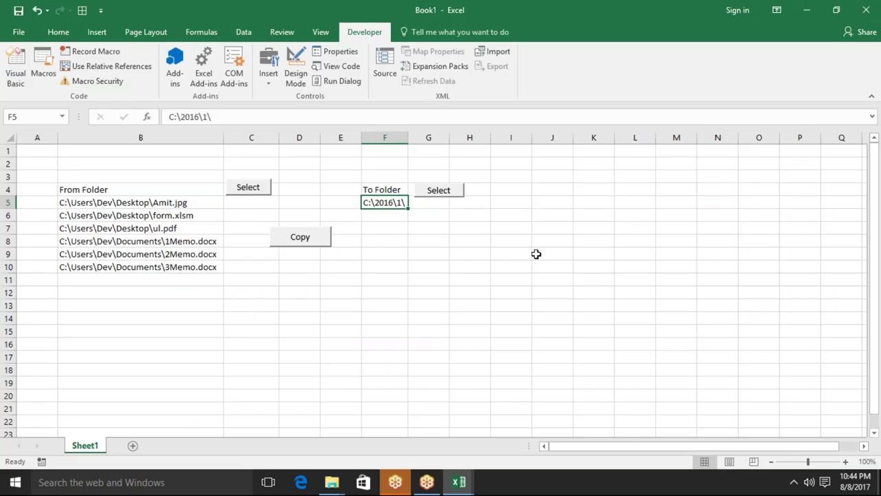
left_click(178, 204)
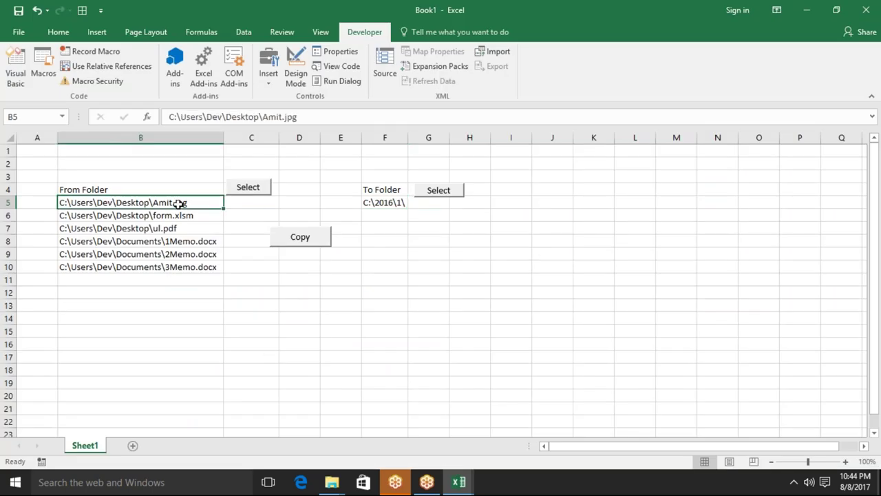
left_click(399, 204)
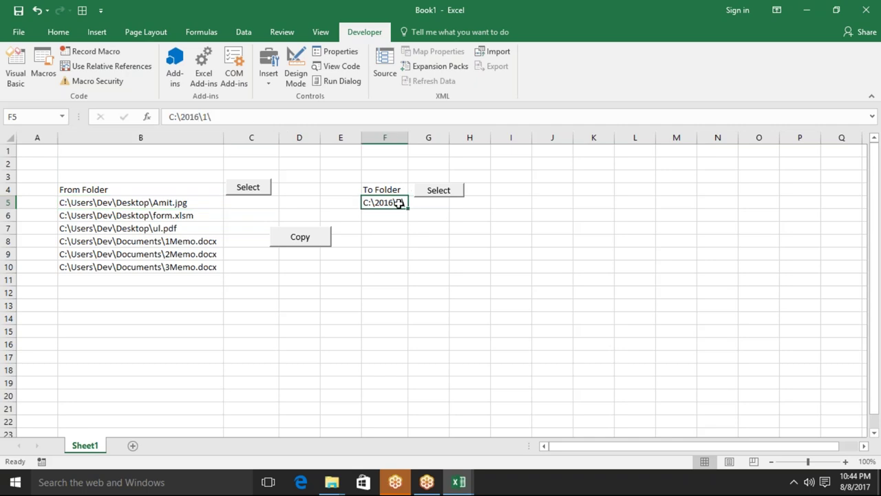
key("alt+F11")
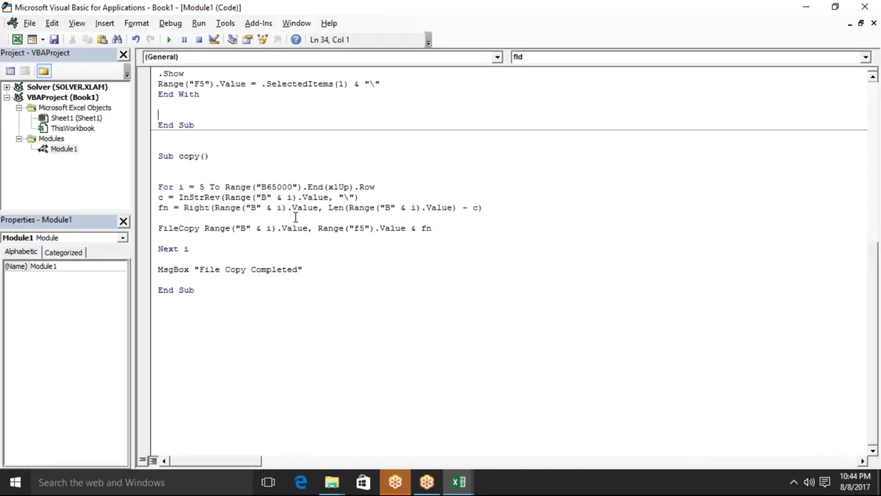
double_click(200, 197)
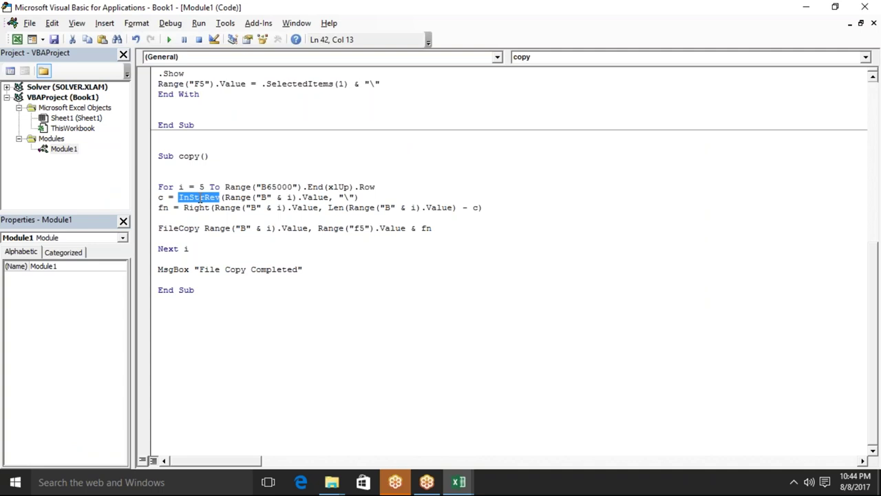
key("alt+F11")
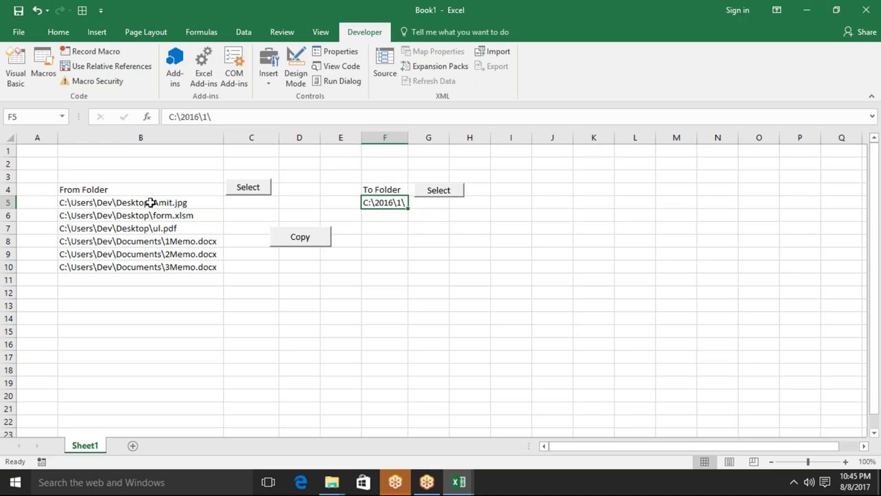
key("alt+Tab")
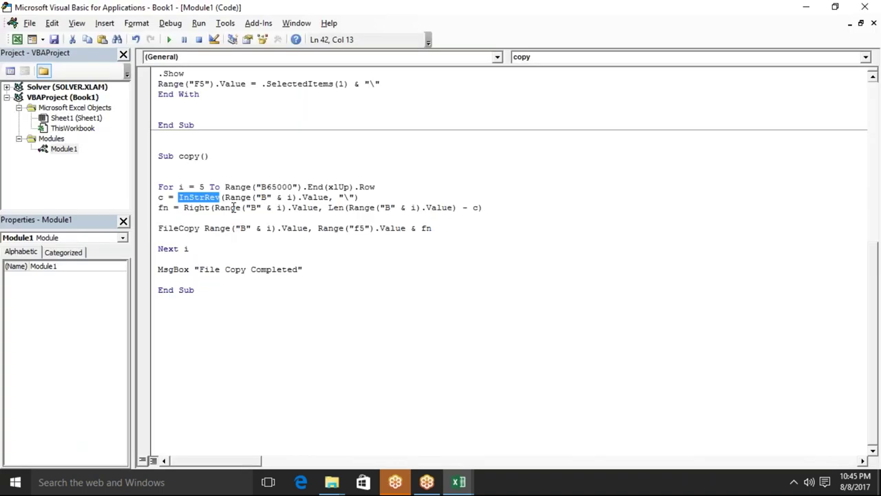
left_click(234, 208)
left_click(236, 228)
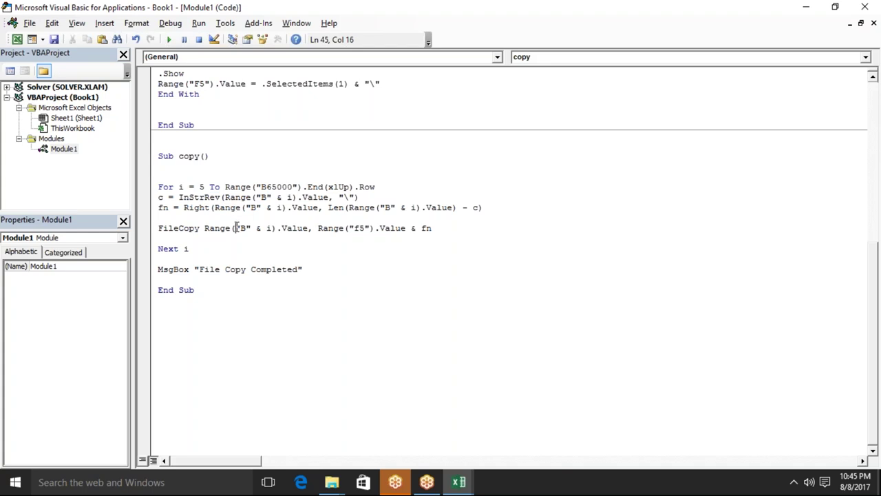
left_click_drag(195, 290, 665, 6)
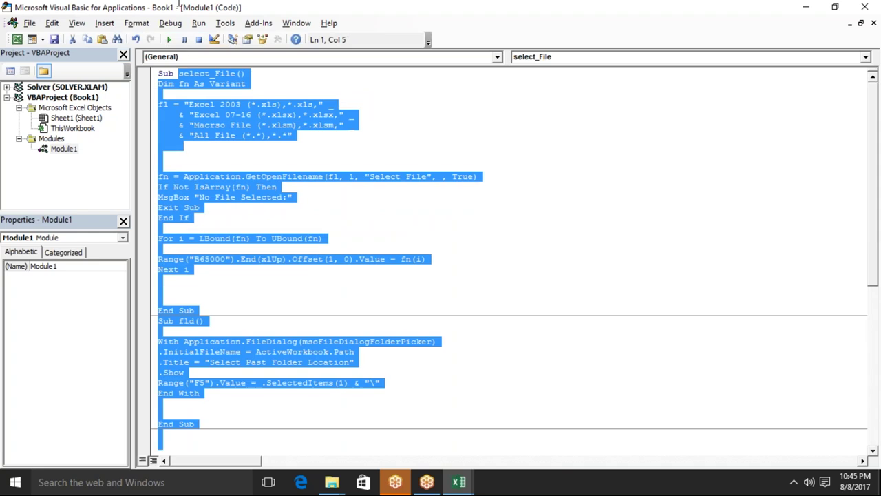
Close the VBA editor and Excel, saving the workbook to the Desktop as macro-enabled file_copy.
left_click(865, 6)
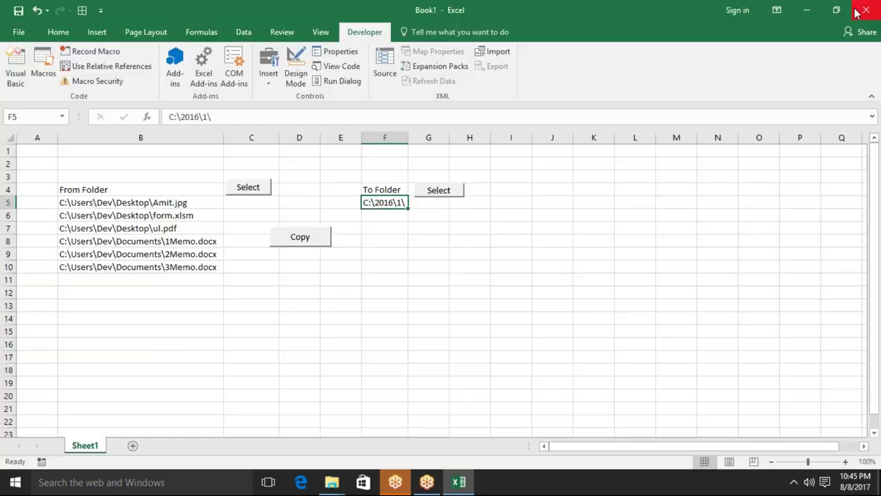
left_click(865, 14)
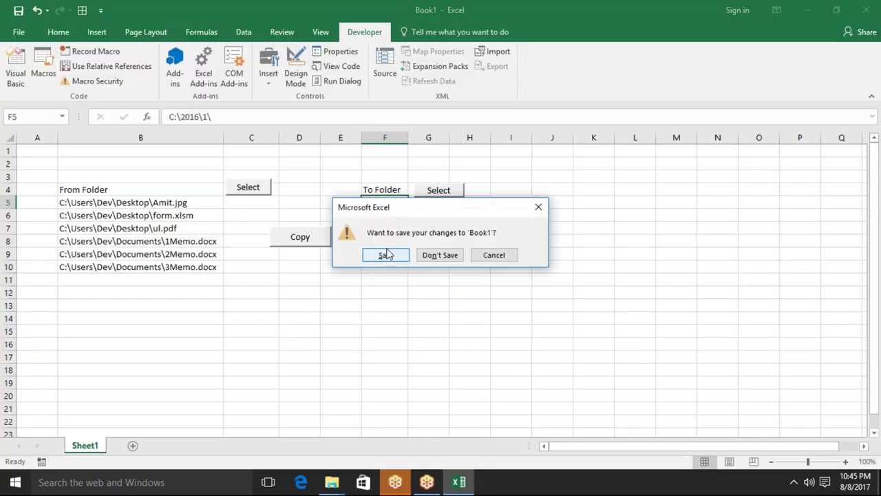
left_click(385, 255)
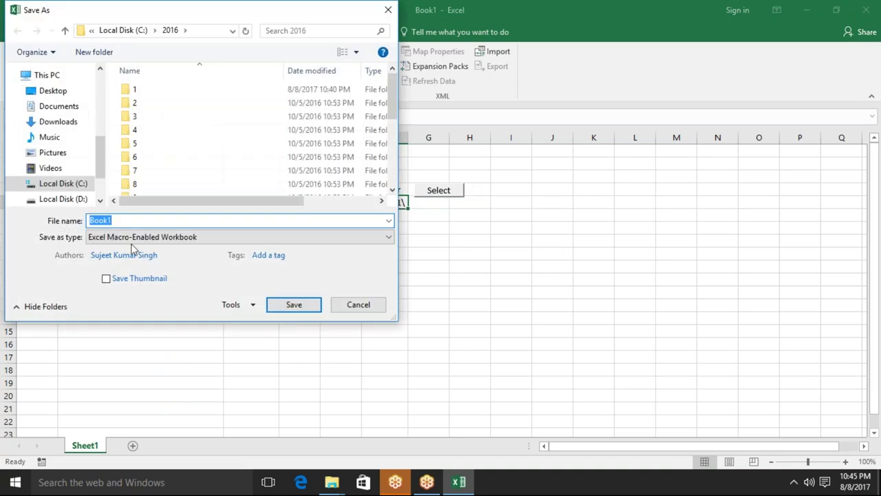
left_click(55, 90)
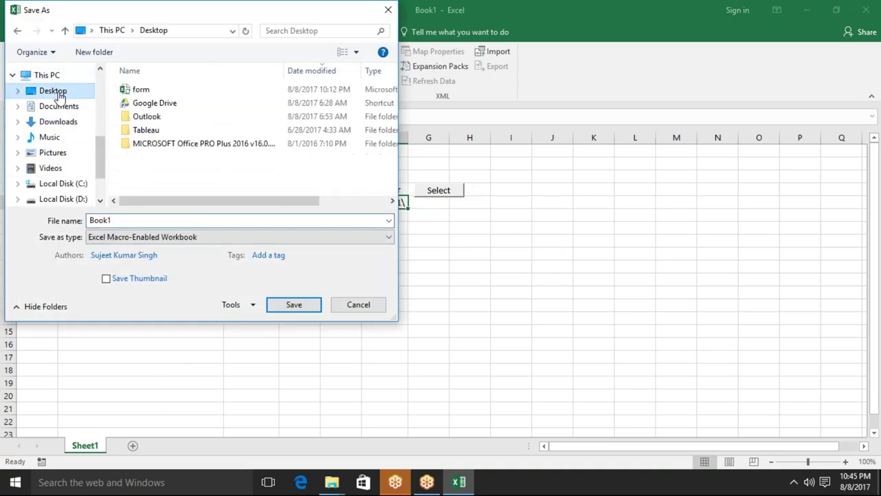
double_click(99, 220)
type("file")
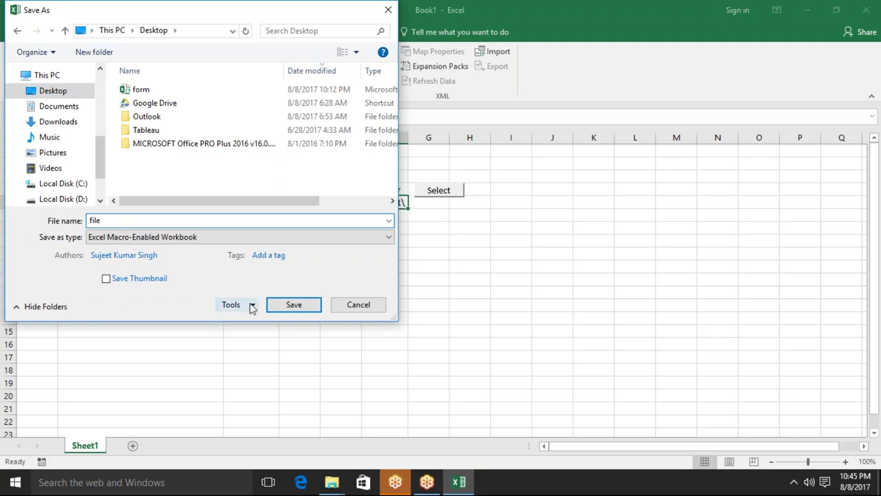
type("_copy")
left_click(298, 308)
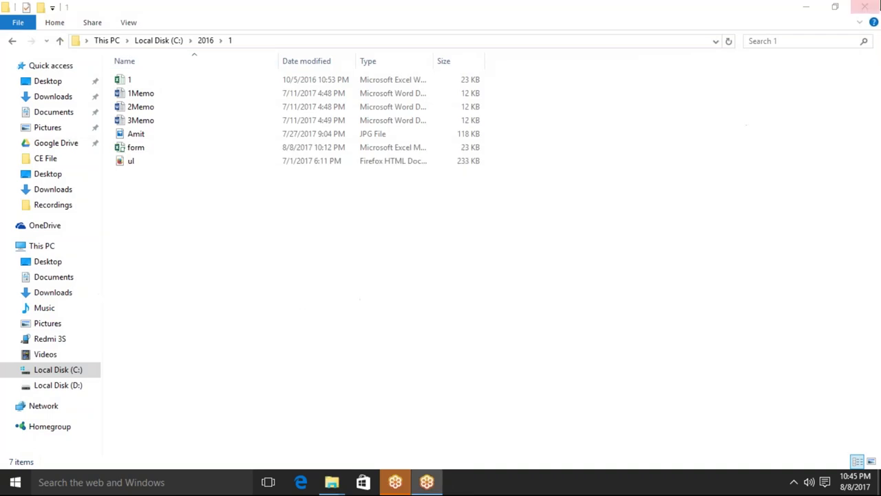
Close the C:\2016\1 folder window to reveal the desktop with file_copy.
left_click(871, 6)
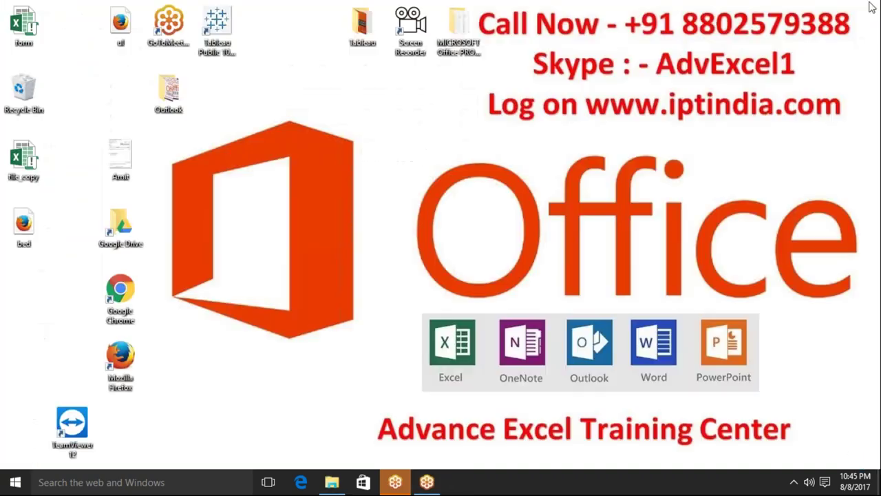